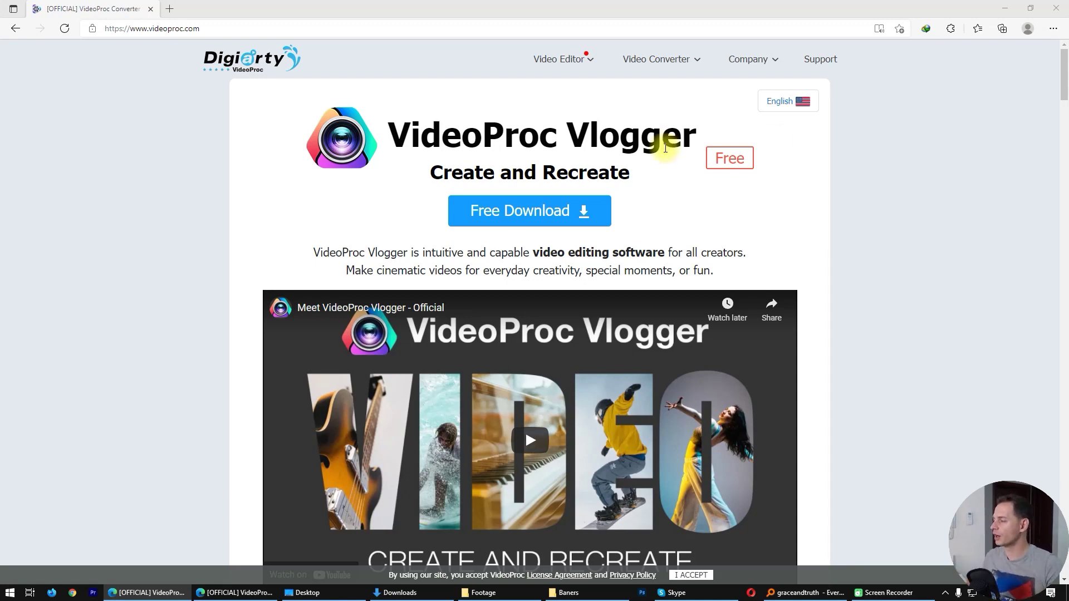
- Copy the 'VideoProc Vlogger' heading text from the web page
left_click_drag(393, 134, 695, 144)
right_click(700, 147)
left_click(702, 149)
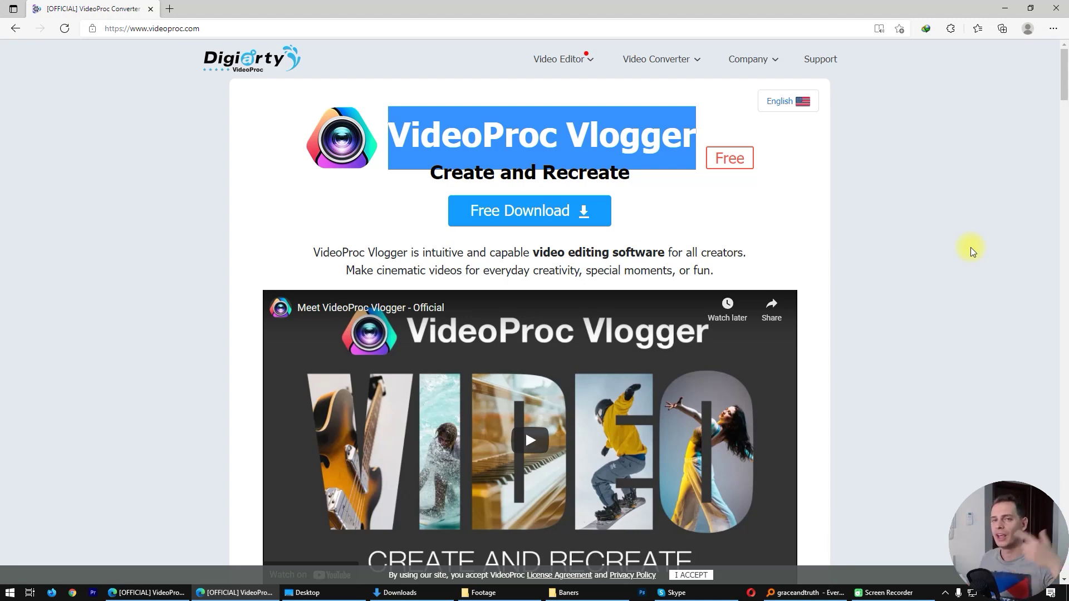
left_click(278, 196)
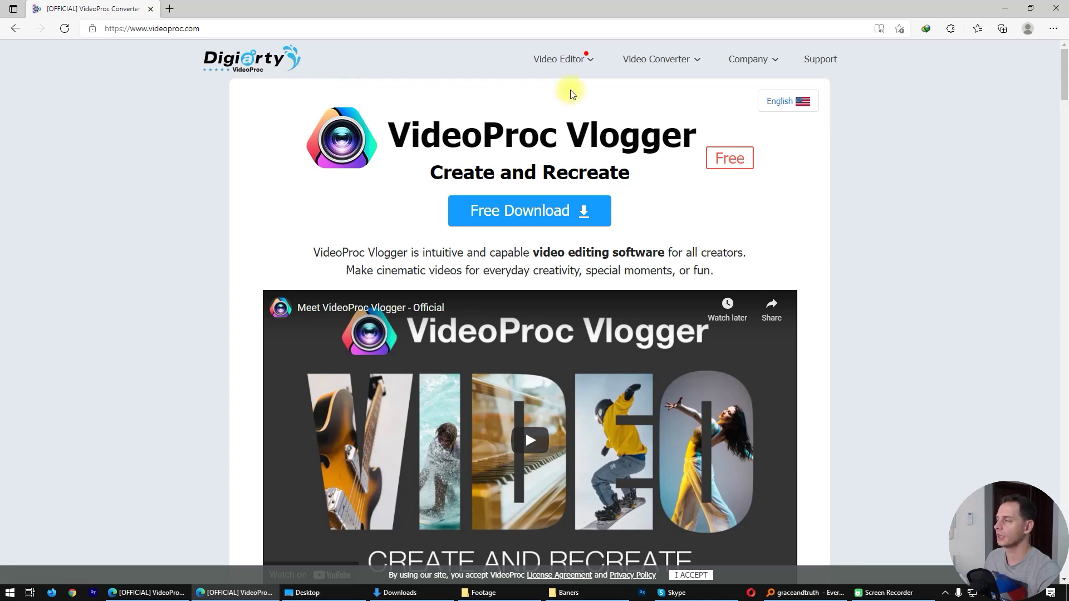
- Go to the VideoProc Vlogger product page from the Video Editor menu
mouse_move(565, 59)
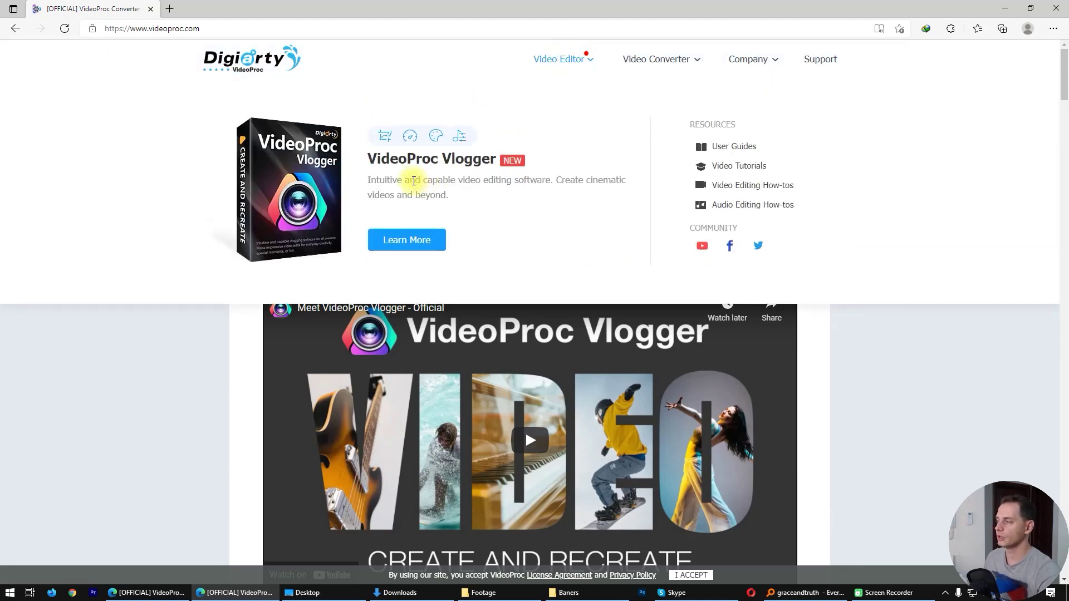
mouse_move(663, 65)
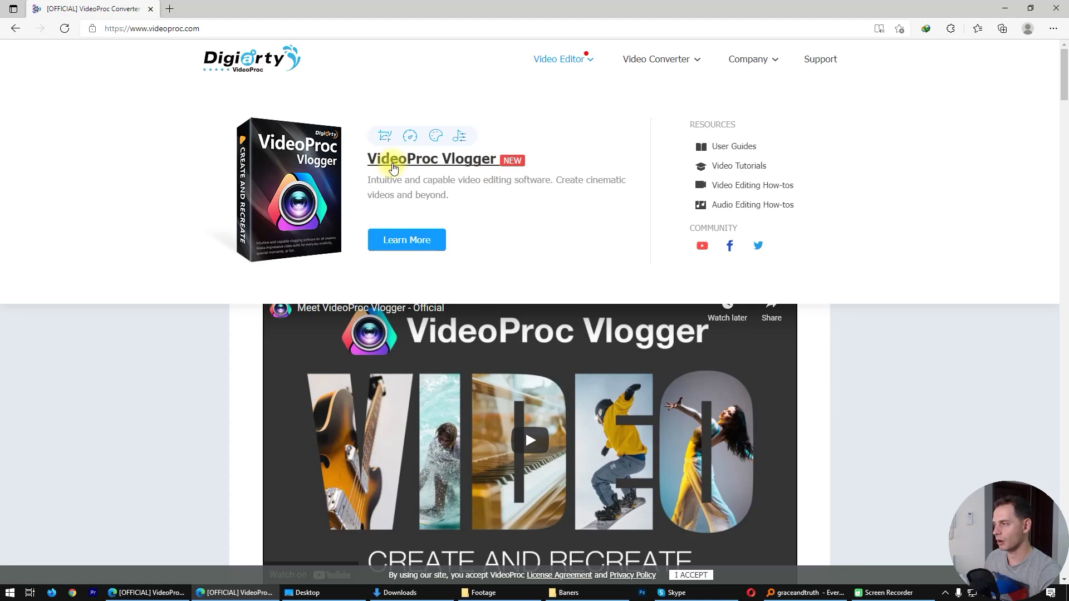
left_click(418, 154)
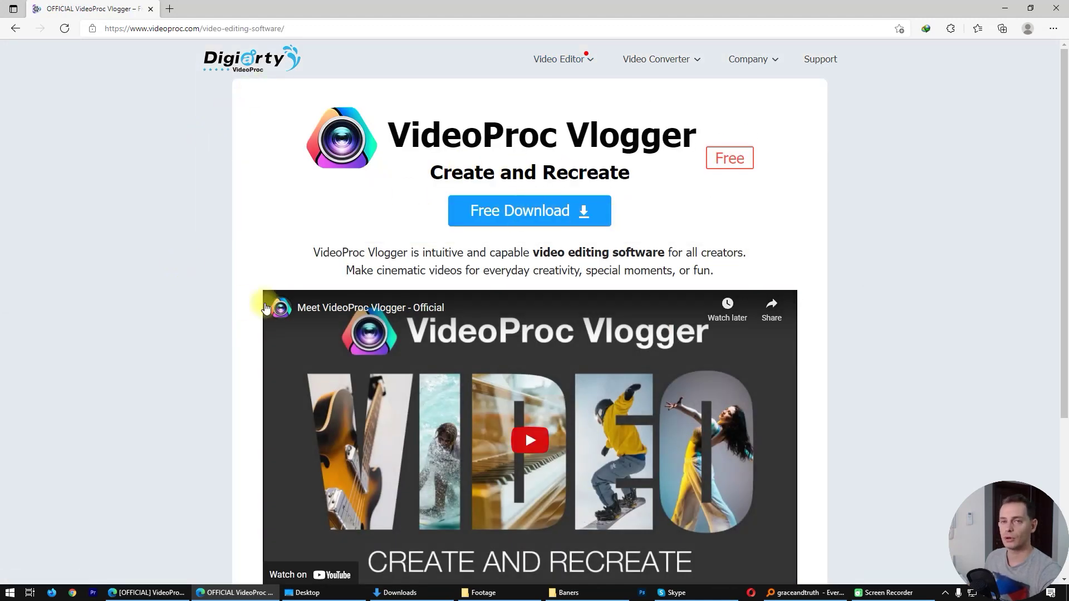
- Start the free installer download and show Edge's downloads list
left_click(517, 218)
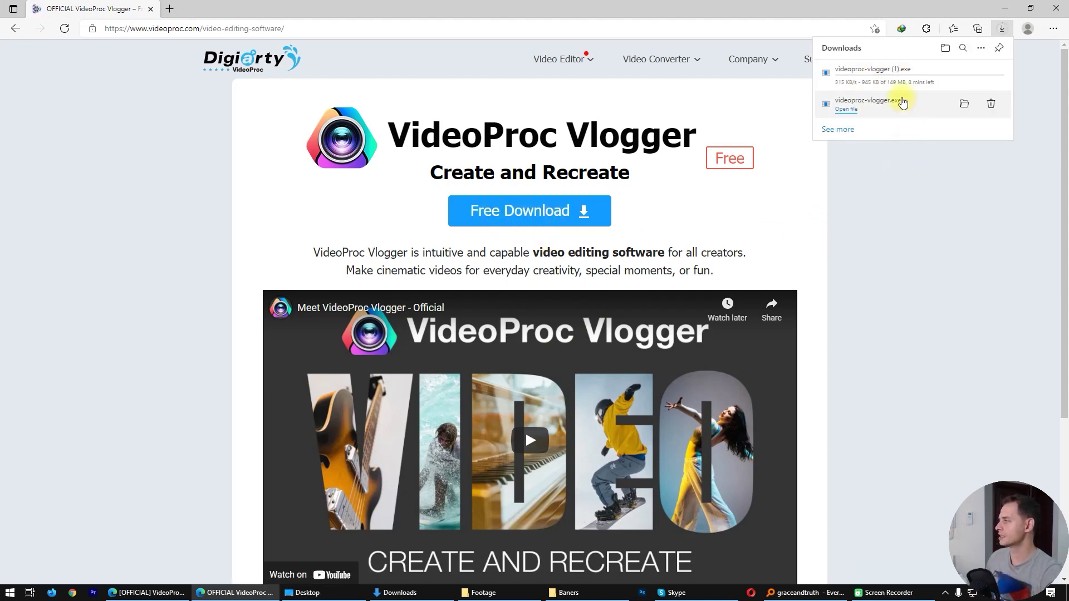
left_click(1053, 29)
left_click(950, 178)
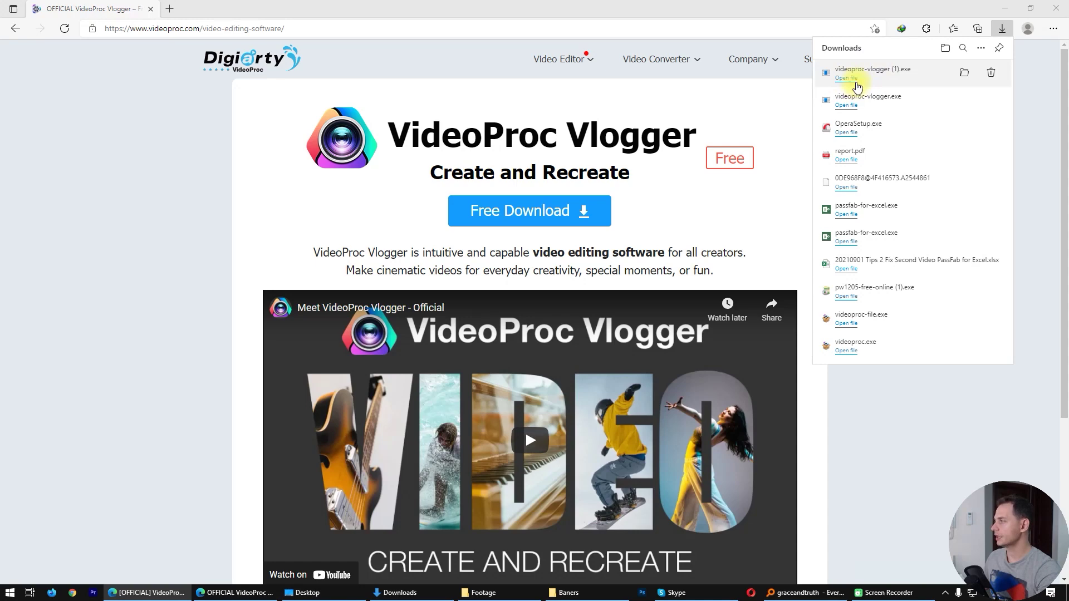
- Run videoproc-vlogger (1).exe from the Downloads folder, then minimize Explorer and Edge
left_click(965, 72)
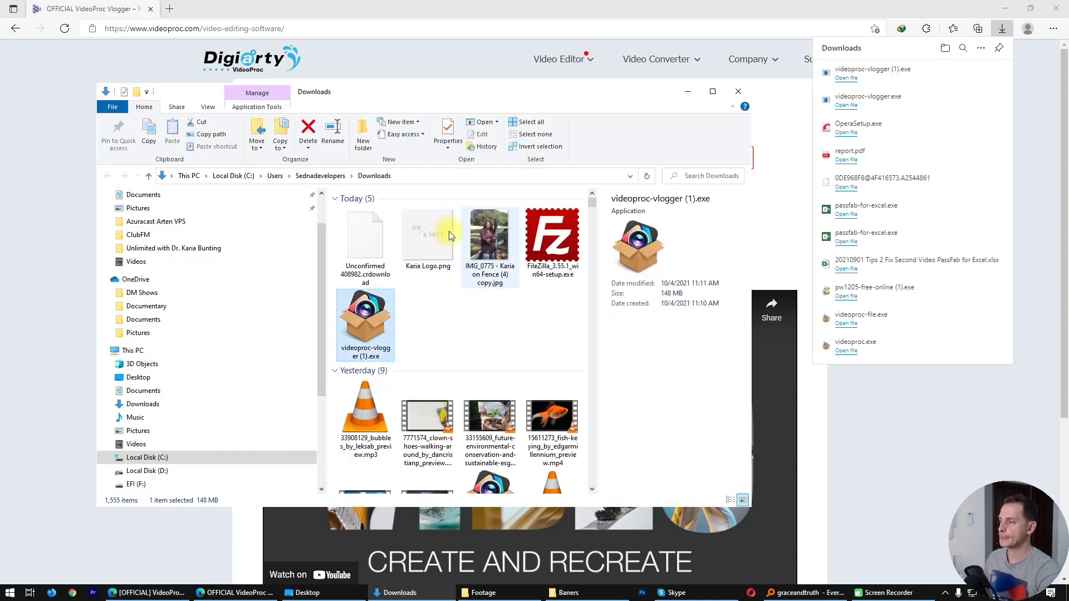
left_click(357, 251)
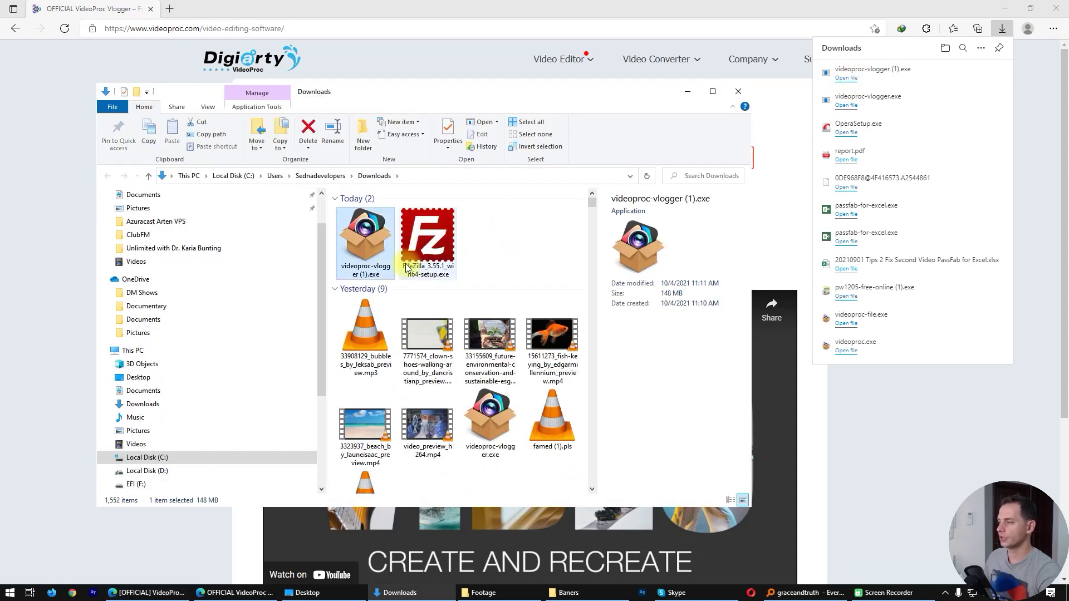
double_click(356, 249)
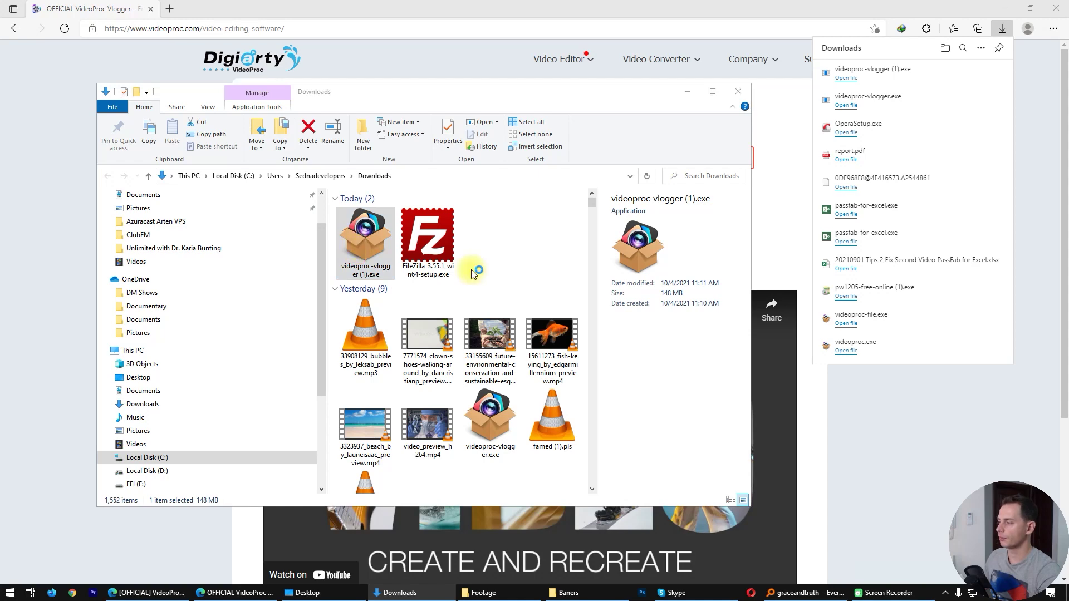
left_click(688, 92)
left_click(1005, 7)
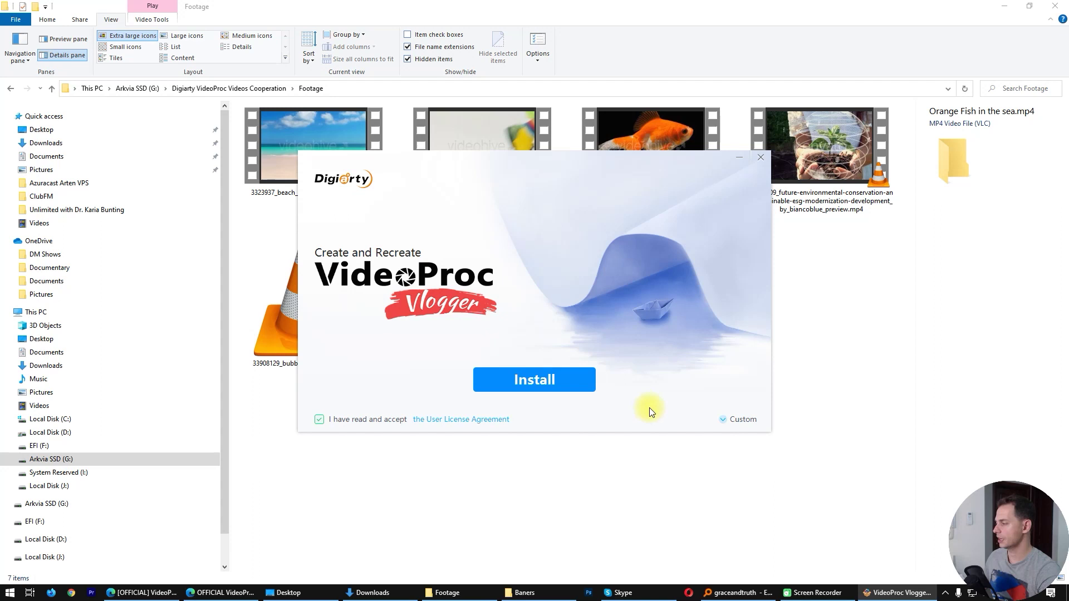
- Keep the default Program Files install path, install, and launch VideoProc Vlogger
left_click(731, 423)
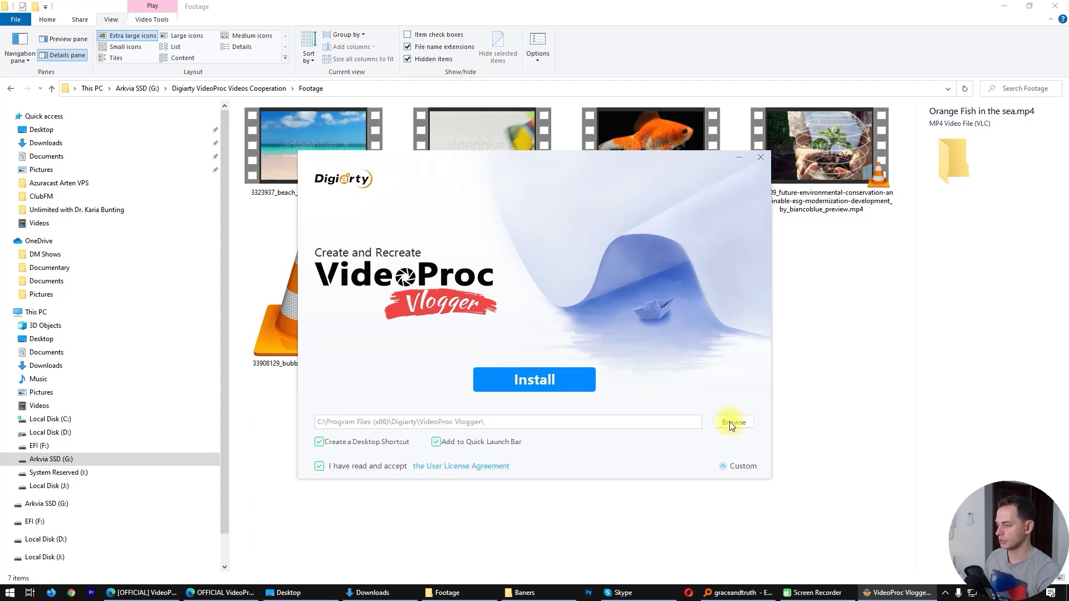
left_click(729, 422)
left_click(614, 422)
left_click(532, 381)
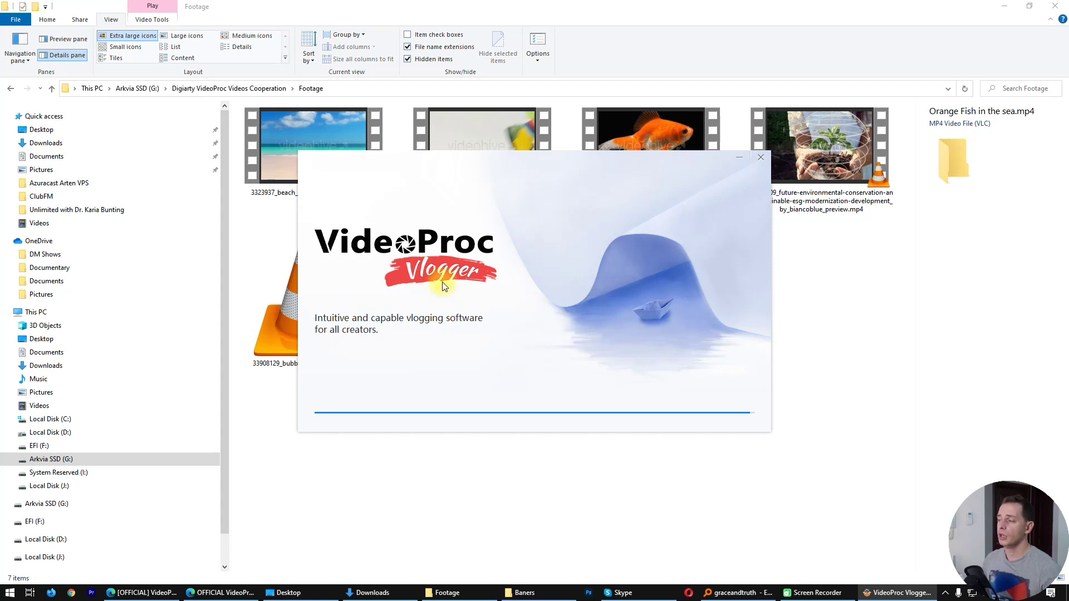
left_click(520, 403)
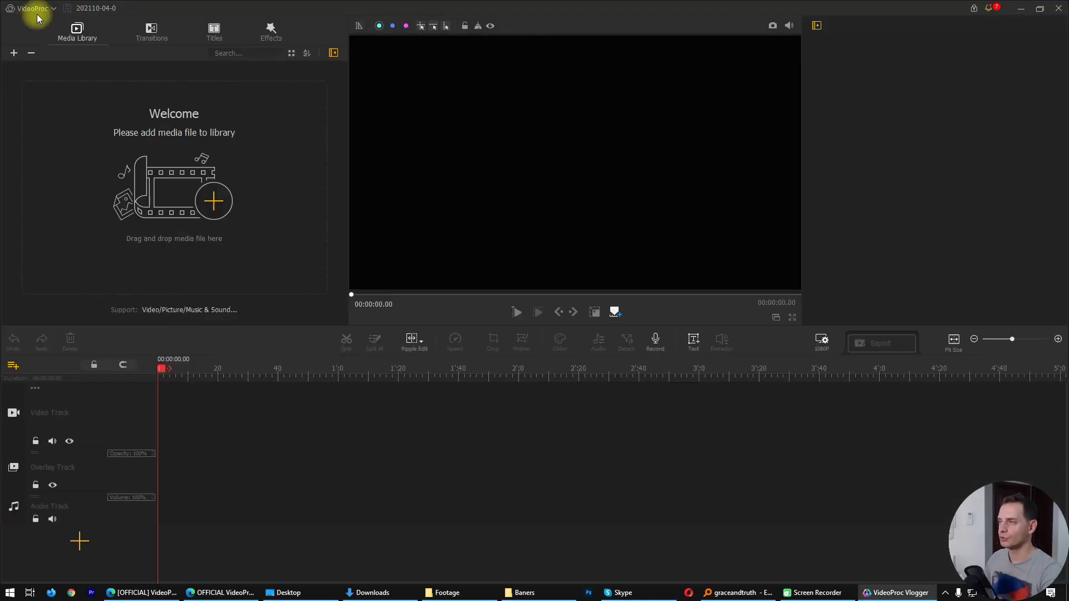
- Start a new project and review its save location, leaving it unchanged
left_click(34, 8)
left_click(60, 34)
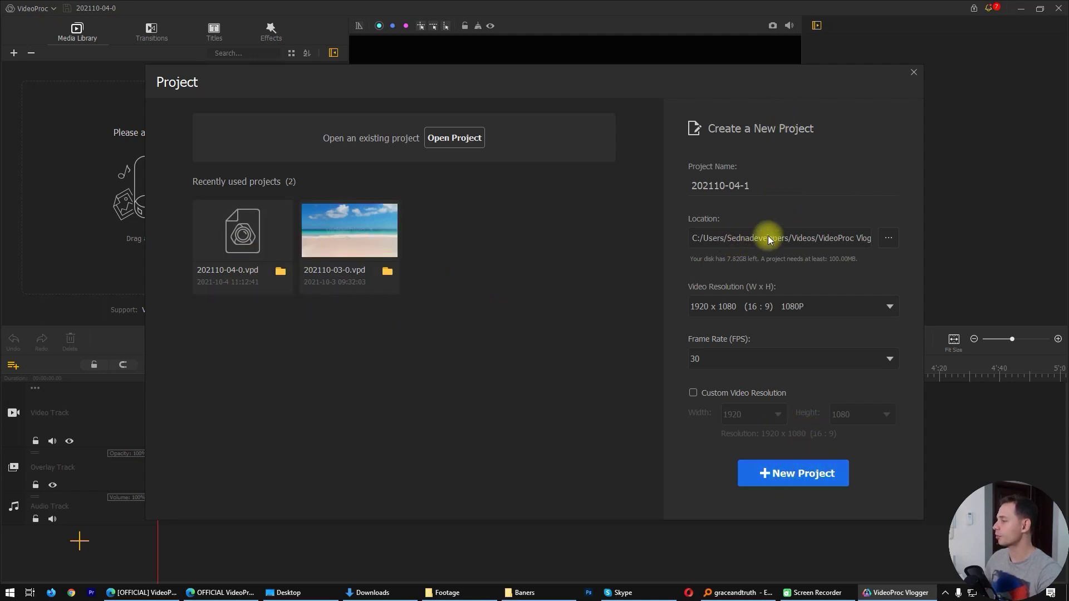
left_click(889, 239)
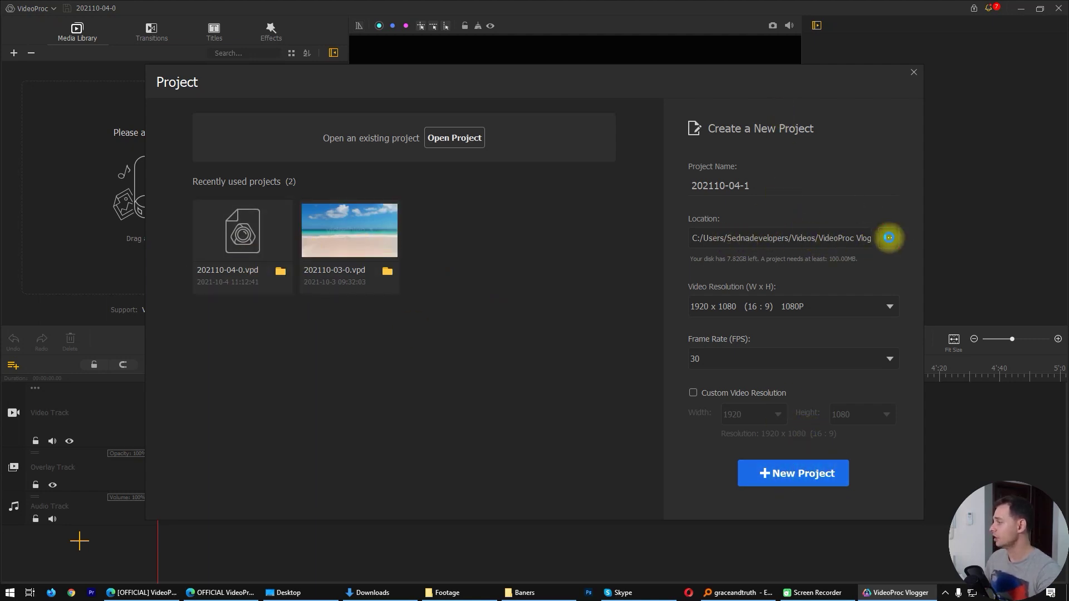
left_click(324, 169)
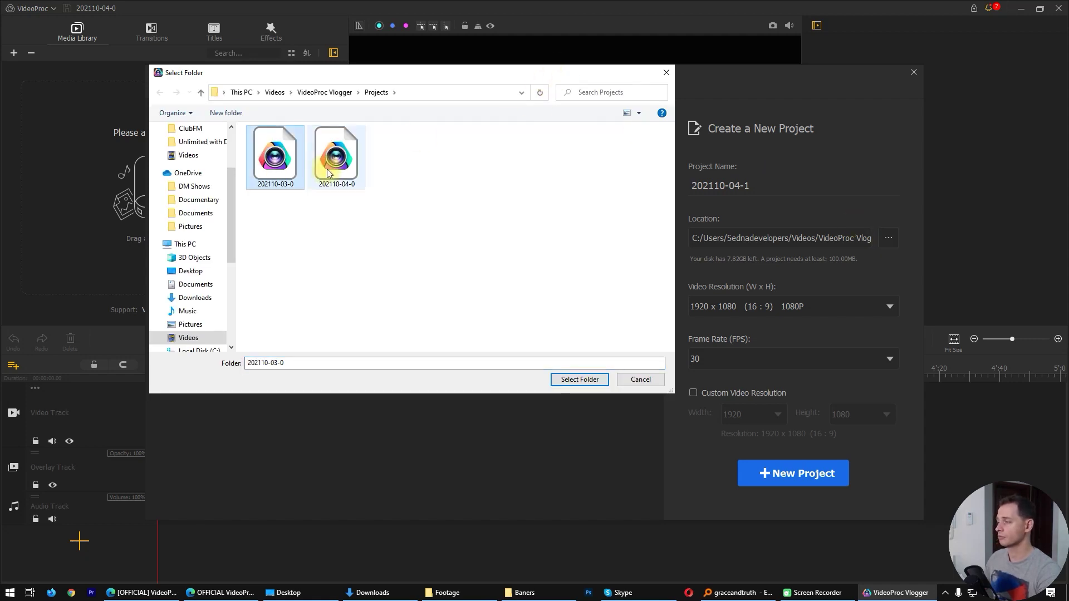
left_click(667, 73)
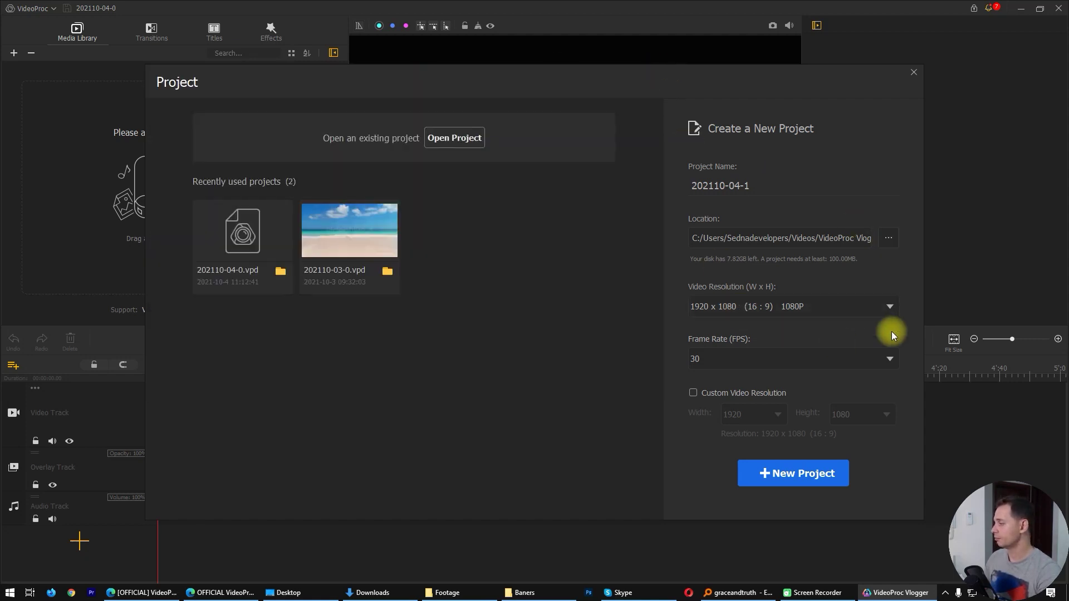
- Keep 1920 x 1080 1080P at 30 fps and create project 202110-04-1
left_click(742, 306)
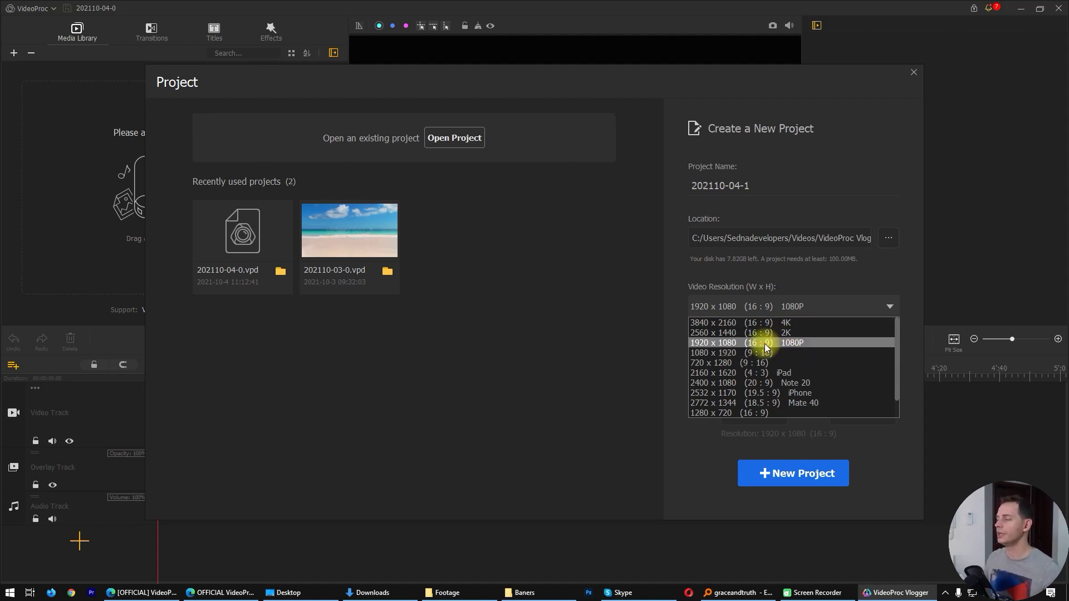
left_click(797, 347)
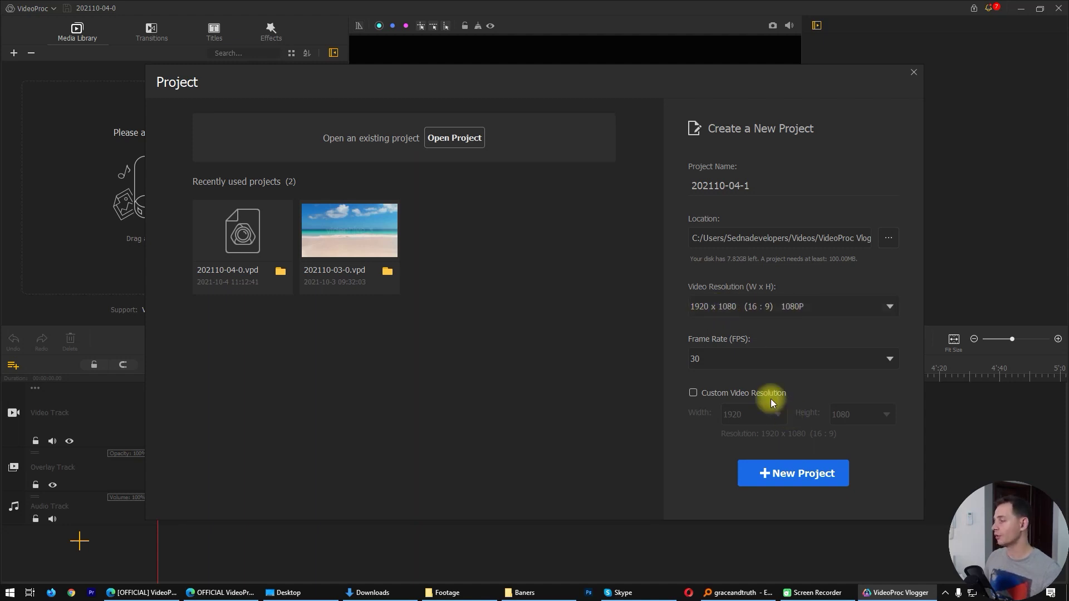
left_click(727, 360)
left_click(727, 360)
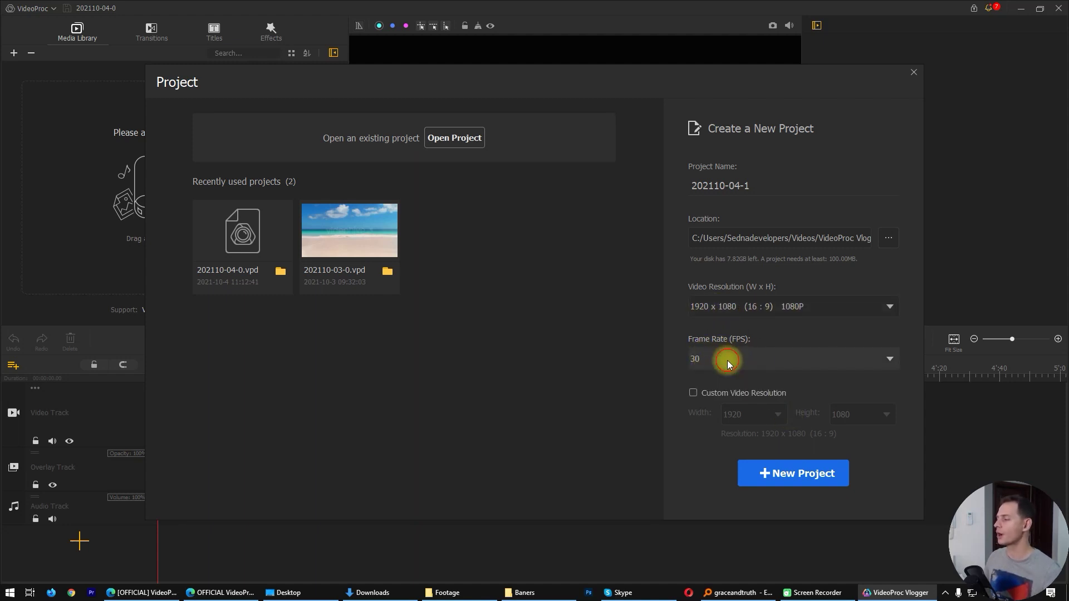
left_click(790, 474)
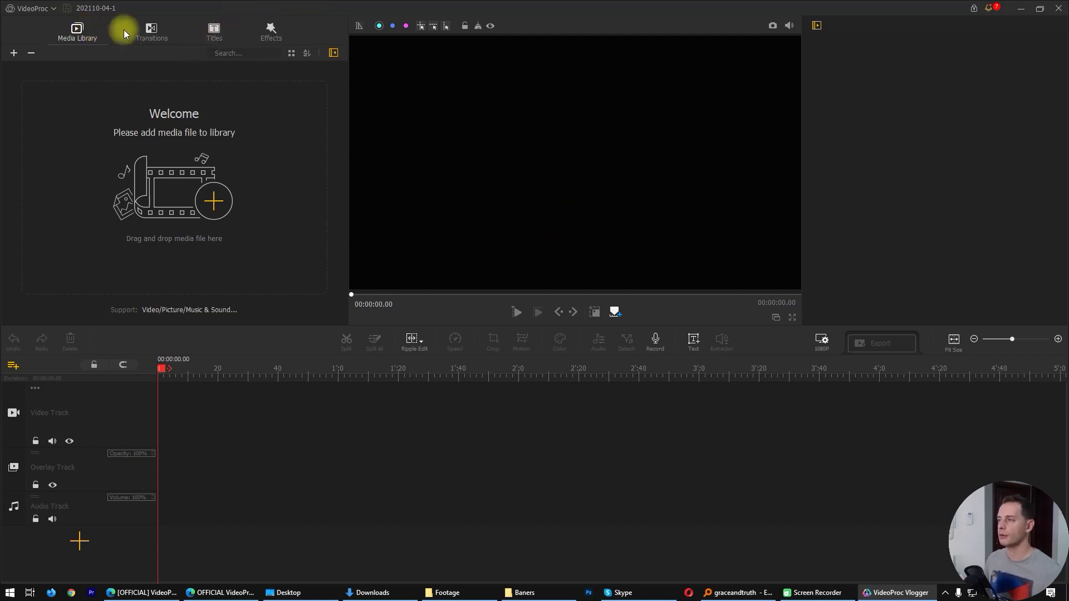
left_click(154, 31)
left_click(214, 31)
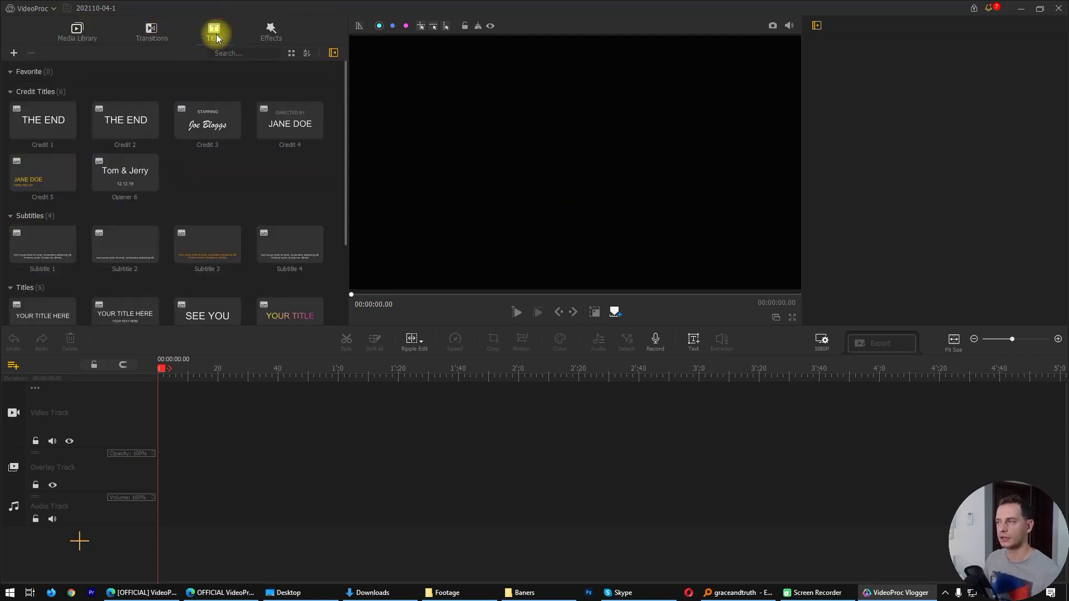
left_click(270, 30)
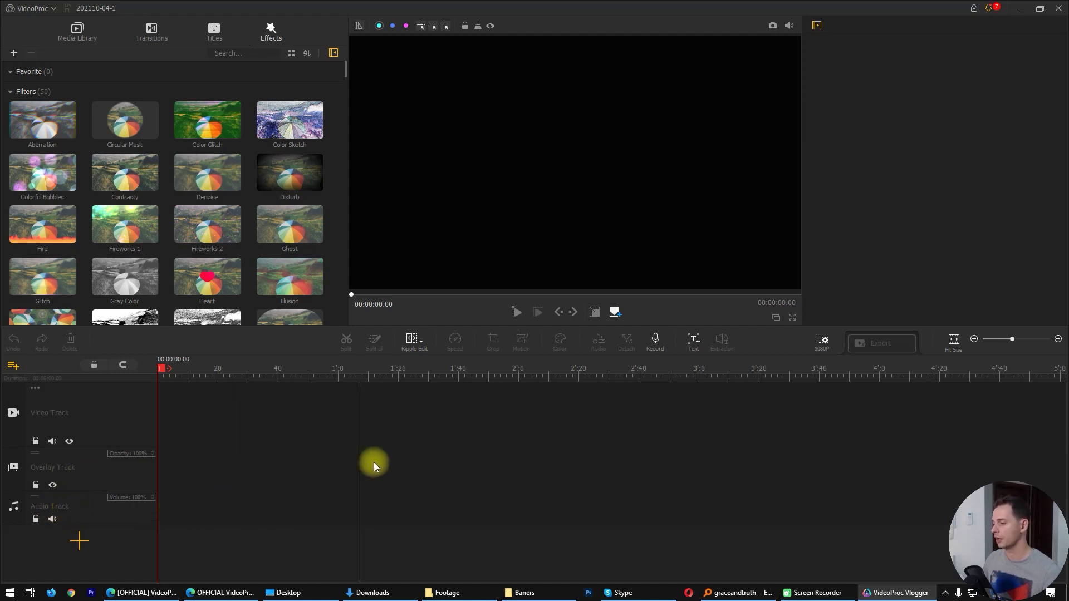
left_click(79, 543)
left_click(401, 482)
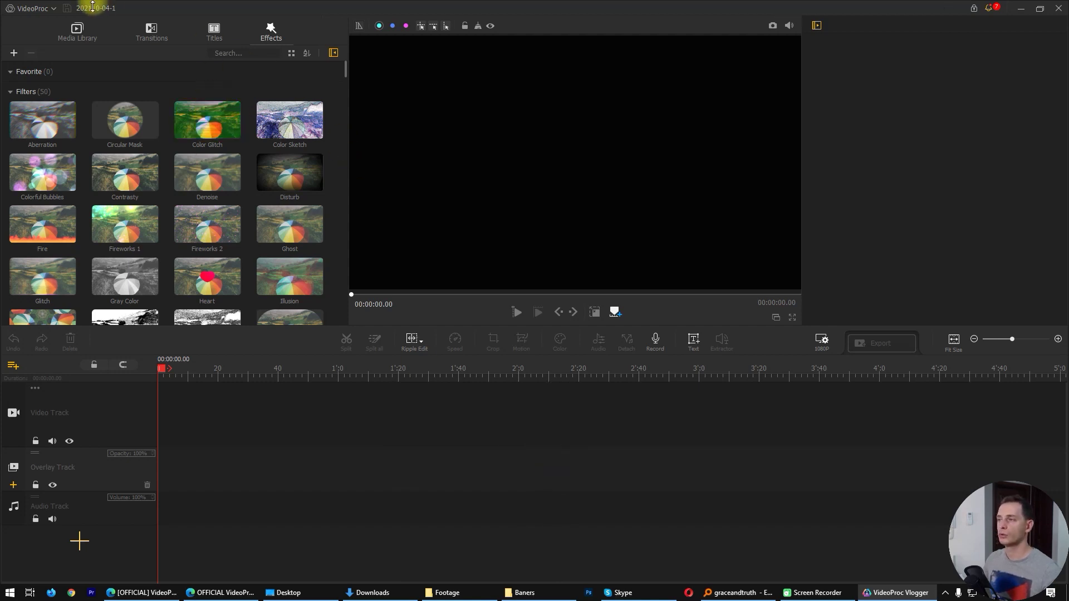
left_click(77, 29)
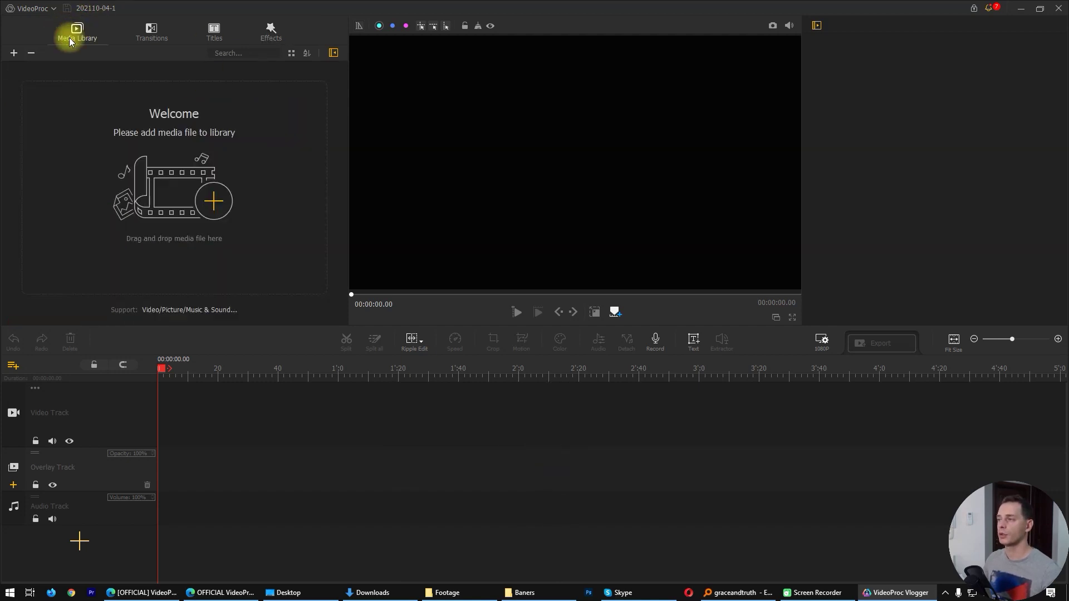
- With the Open File dialog up, copy the Footage folder path from Explorer
left_click(212, 204)
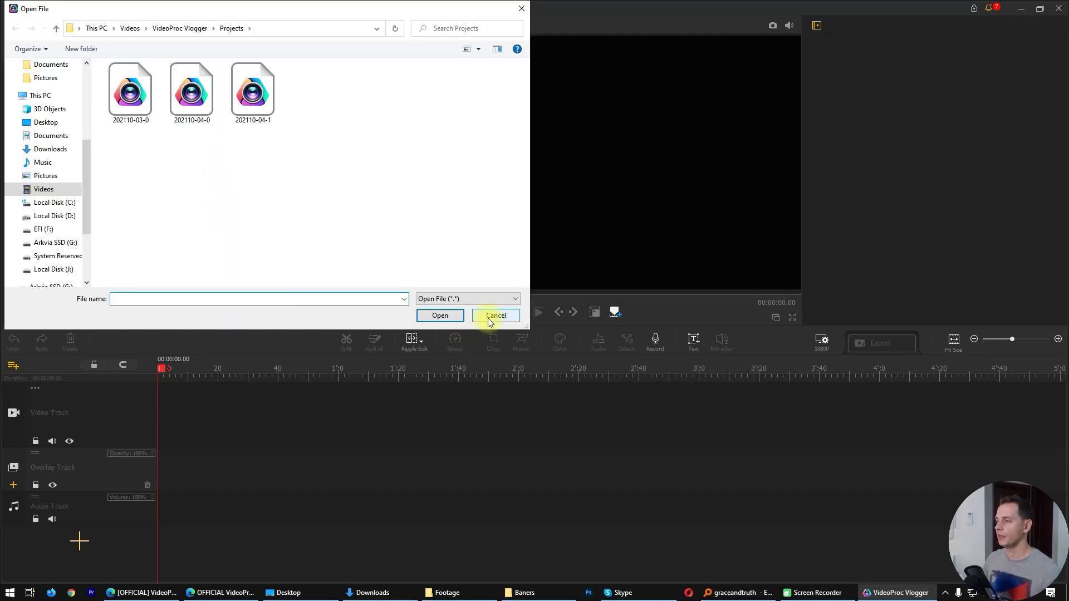
left_click(447, 593)
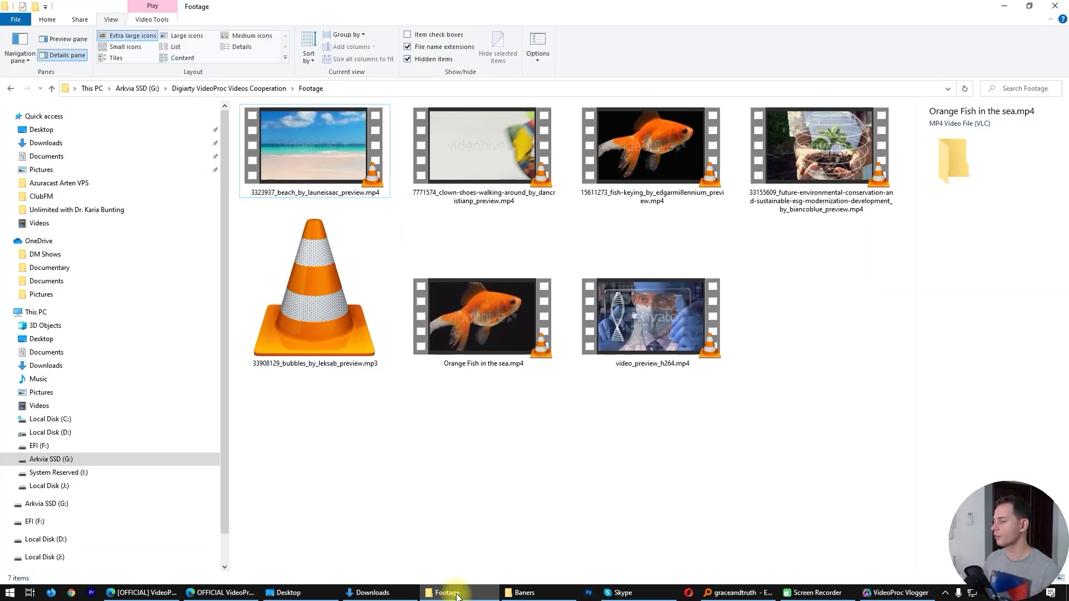
right_click(605, 90)
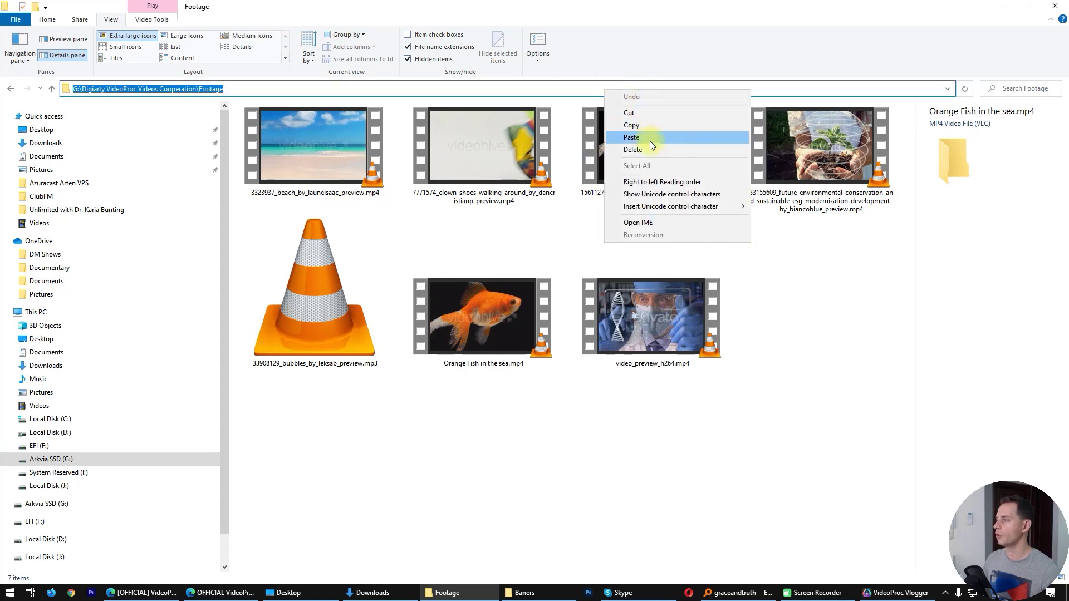
left_click(650, 128)
double_click(628, 17)
mouse_move(789, 234)
left_mouse_down()
mouse_move(308, 463)
mouse_move(791, 229)
left_mouse_up()
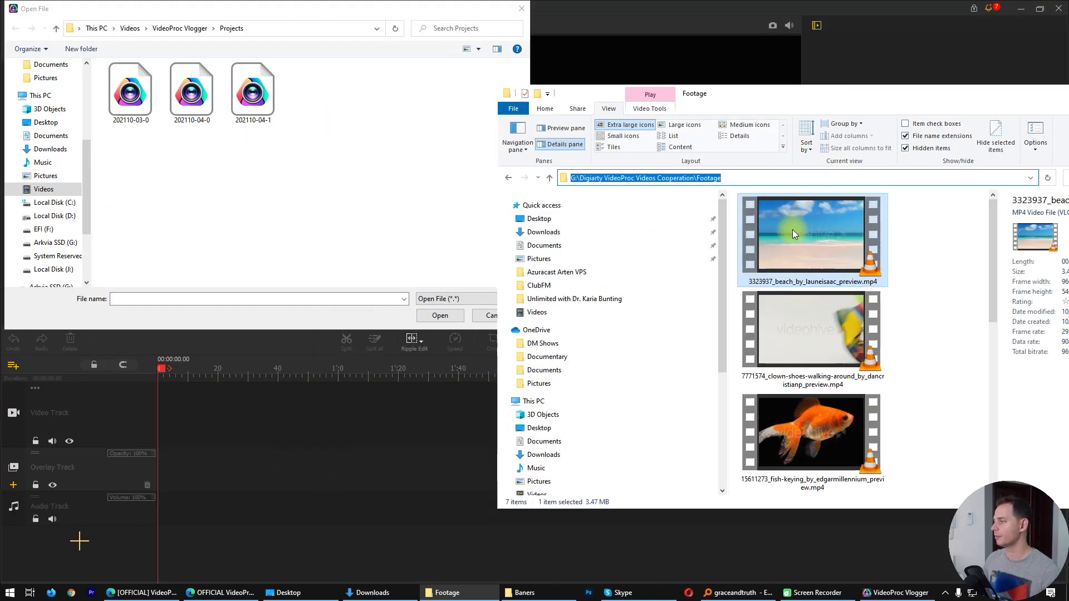
- Paste the Footage path and import 15611273_fish-keying_by_edgarmillennium_preview.mp4
right_click(143, 299)
left_click(186, 344)
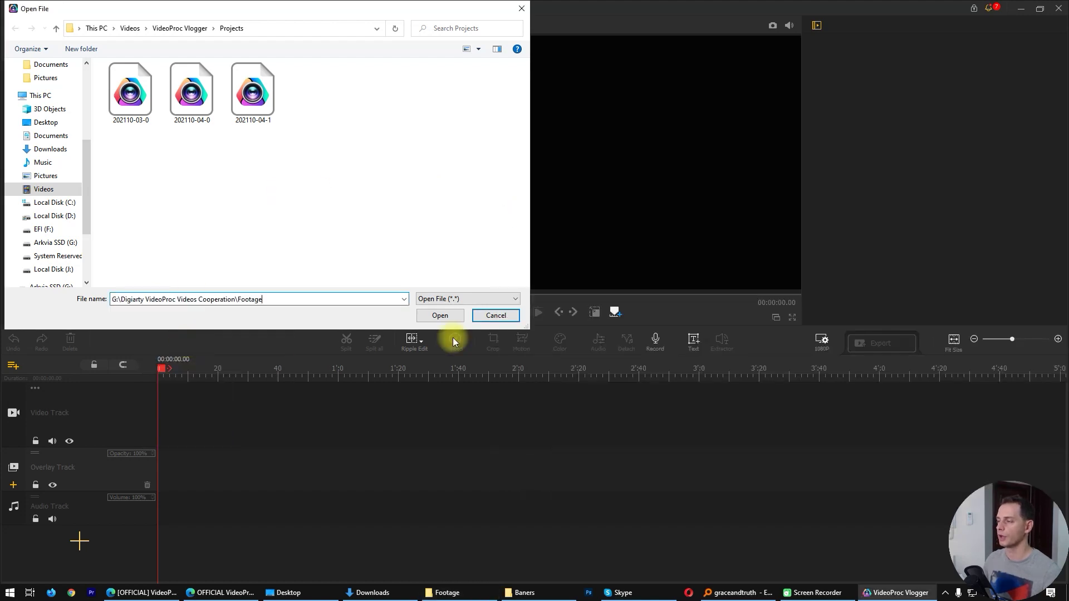
left_click(439, 315)
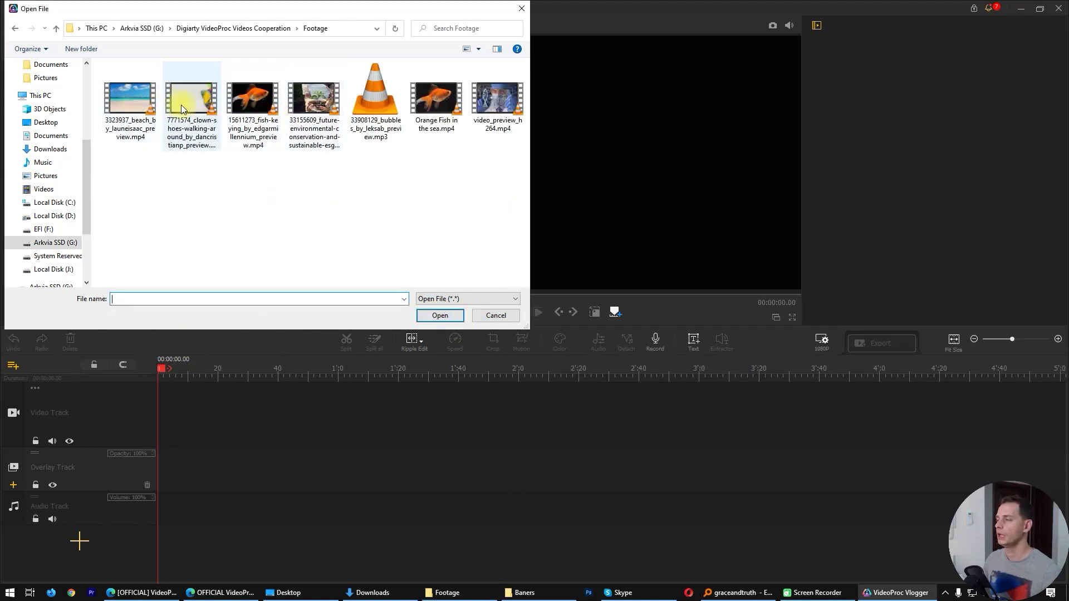
left_click(259, 109)
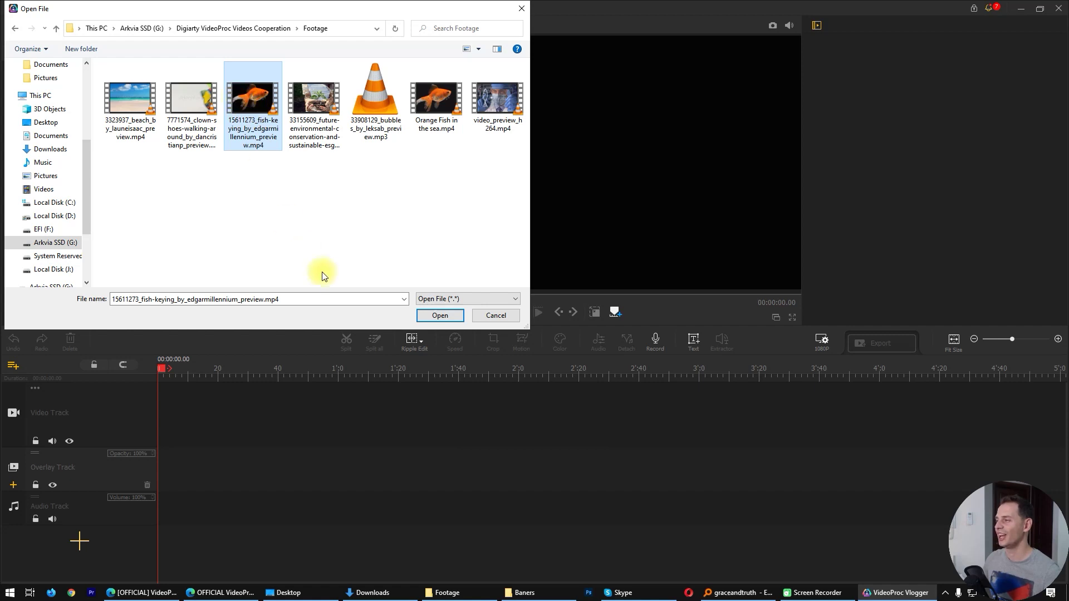
left_click(440, 315)
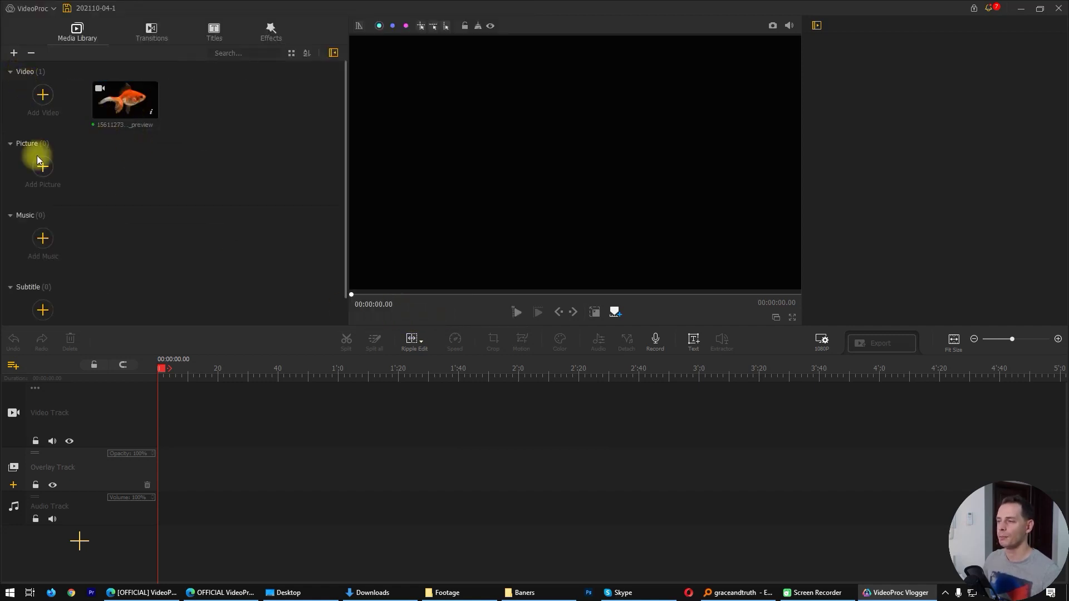
- Drag the goldfish clip from the Media Library to the start of the video track
scroll(44, 303, "down", 1)
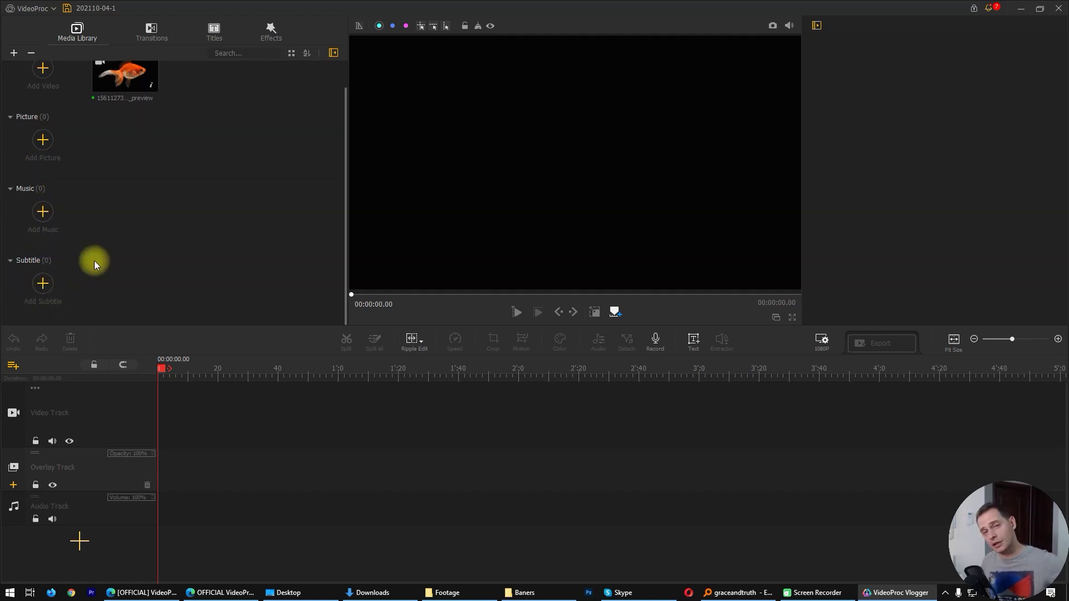
scroll(102, 210, "up", 1)
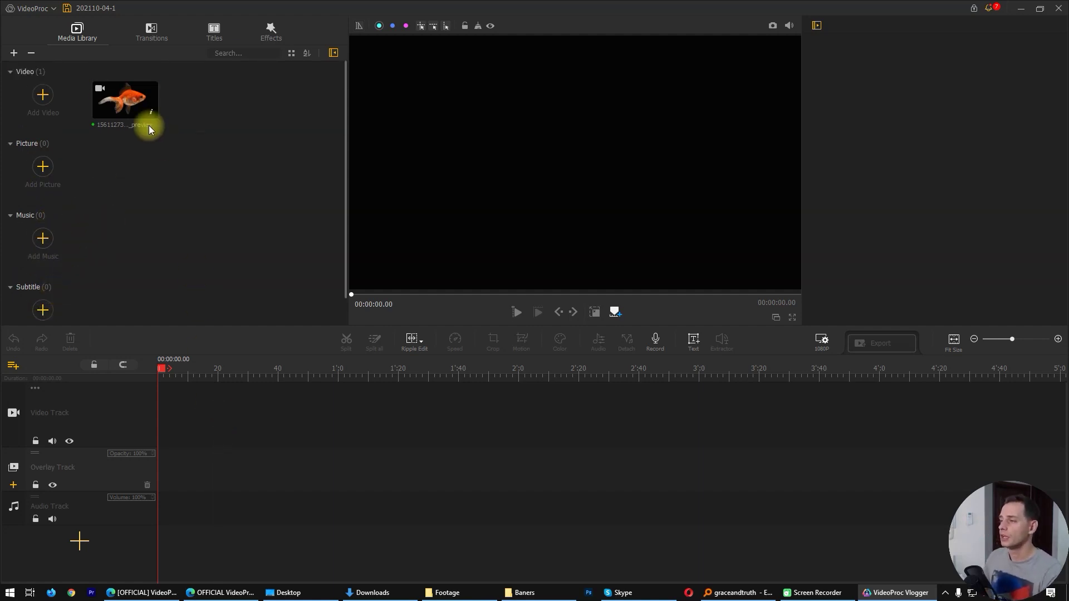
left_click_drag(113, 111, 209, 405)
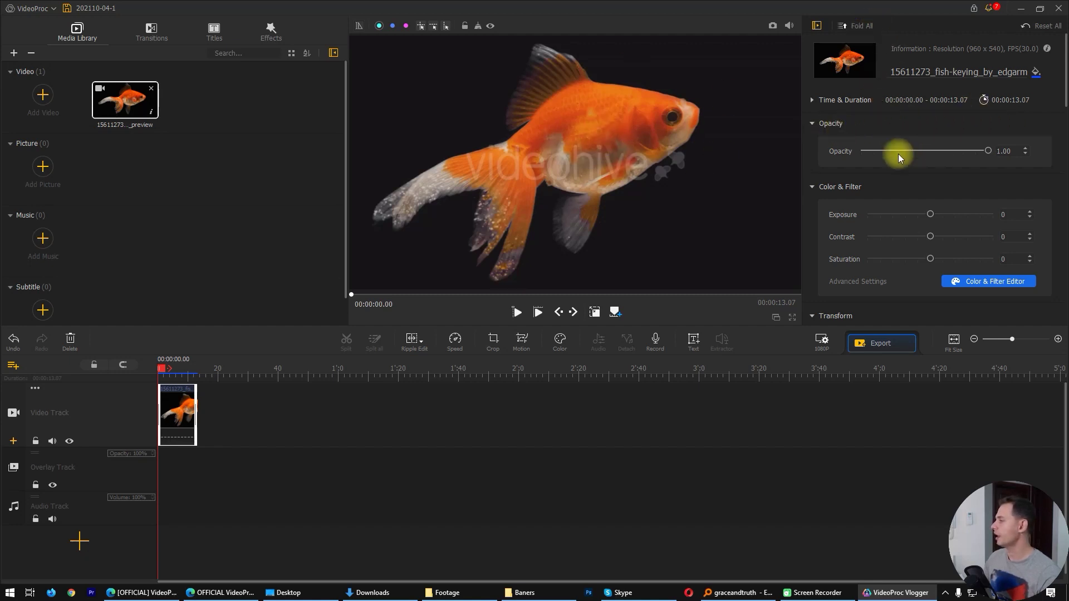
- Raise the goldfish clip's exposure to 5, leaving opacity at 1.00
mouse_move(995, 154)
left_mouse_down()
mouse_move(900, 162)
mouse_move(993, 170)
left_mouse_up()
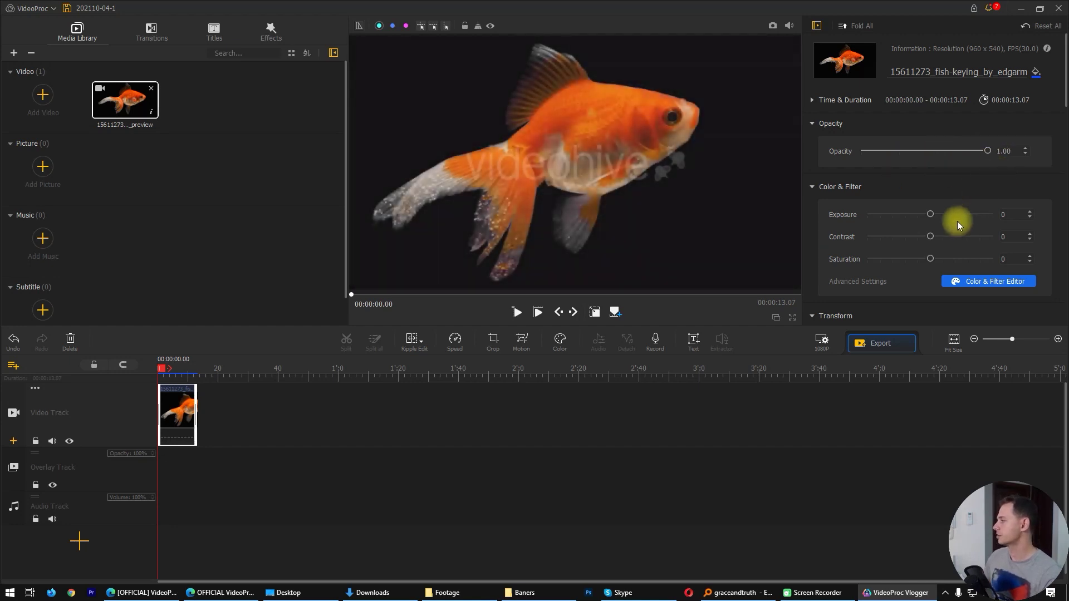
left_click_drag(928, 217, 932, 268)
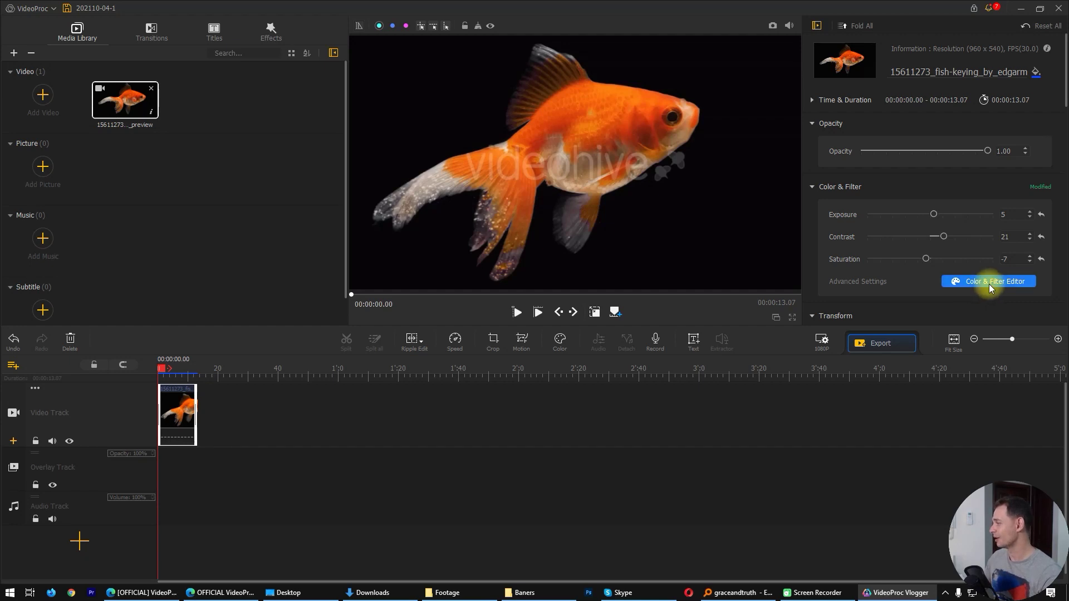
scroll(886, 267, "down", 1)
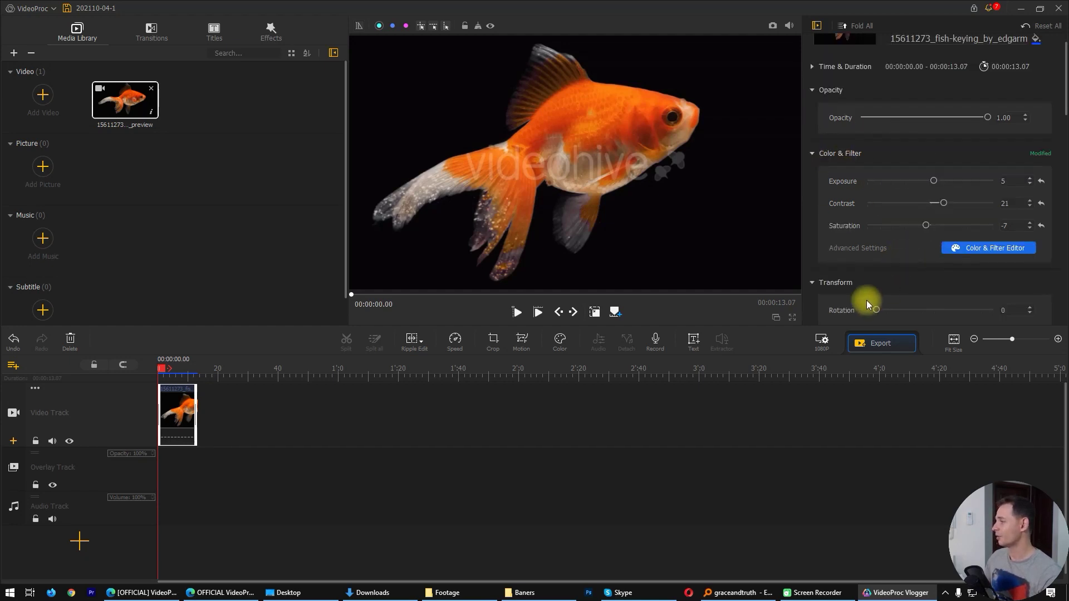
scroll(867, 301, "down", 3)
- Rotate the goldfish clip to 359 and scale it to 1.15
left_click_drag(884, 106, 1009, 132)
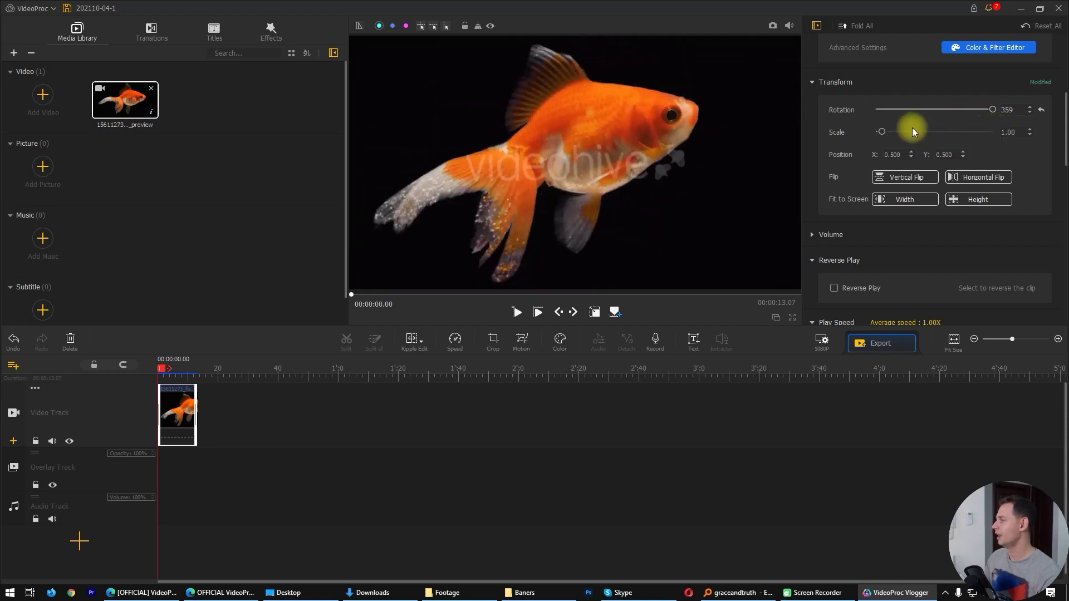
mouse_move(880, 132)
left_mouse_down()
mouse_move(930, 136)
mouse_move(883, 143)
left_mouse_up()
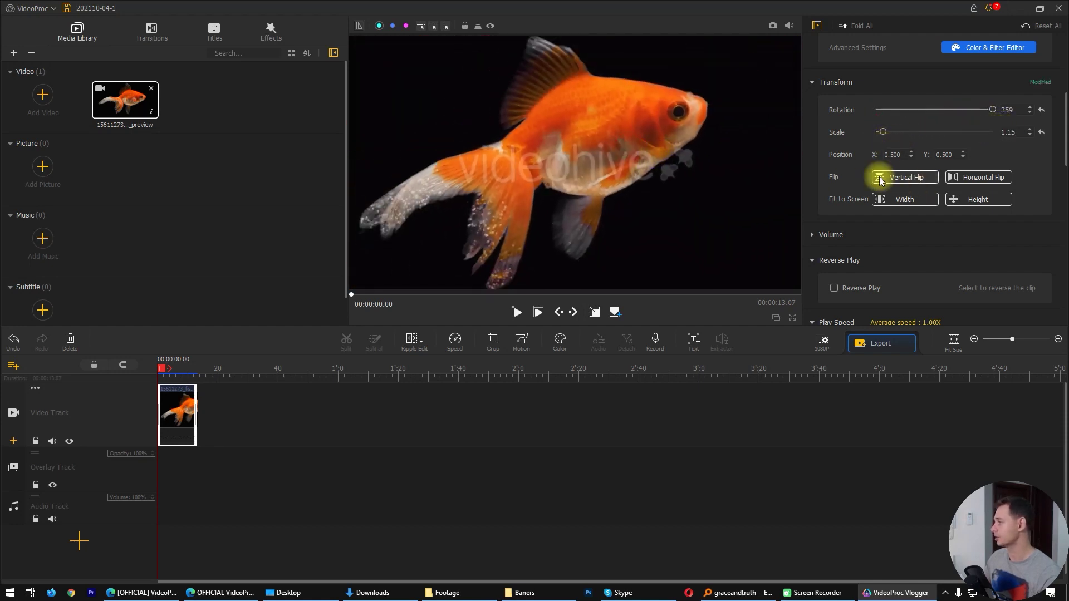
left_click(813, 235)
left_click(813, 234)
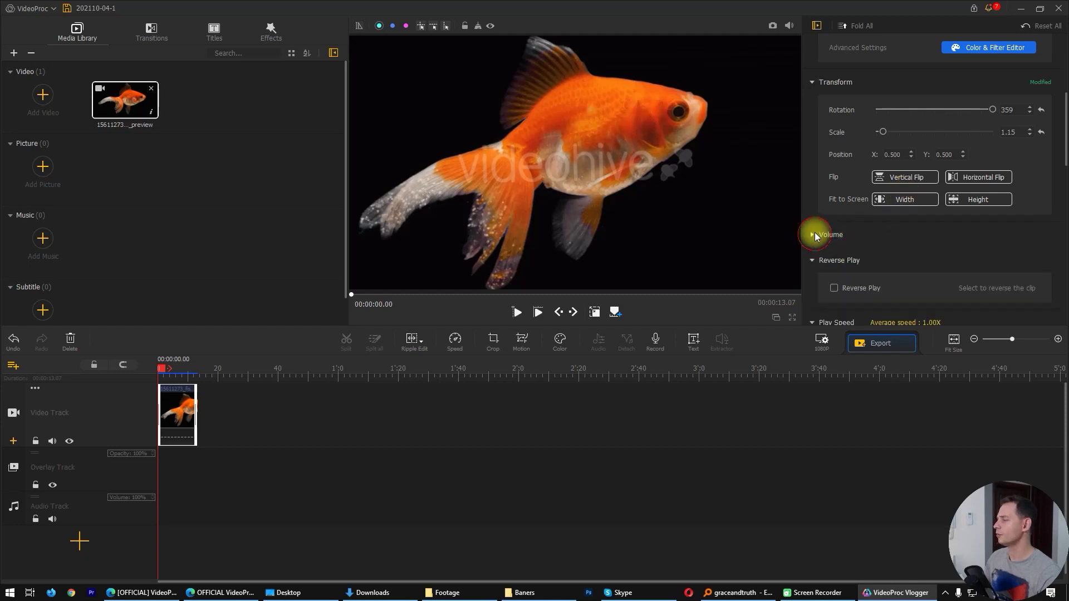
left_click(812, 260)
left_click(903, 259)
scroll(905, 260, "down", 3)
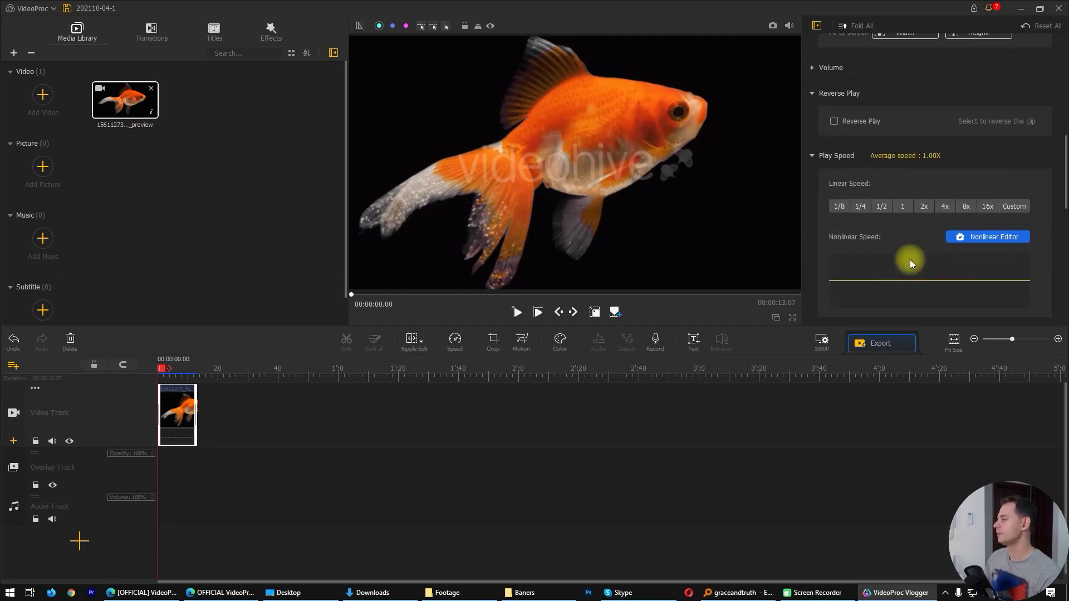
scroll(910, 259, "down", 8)
scroll(914, 266, "up", 8)
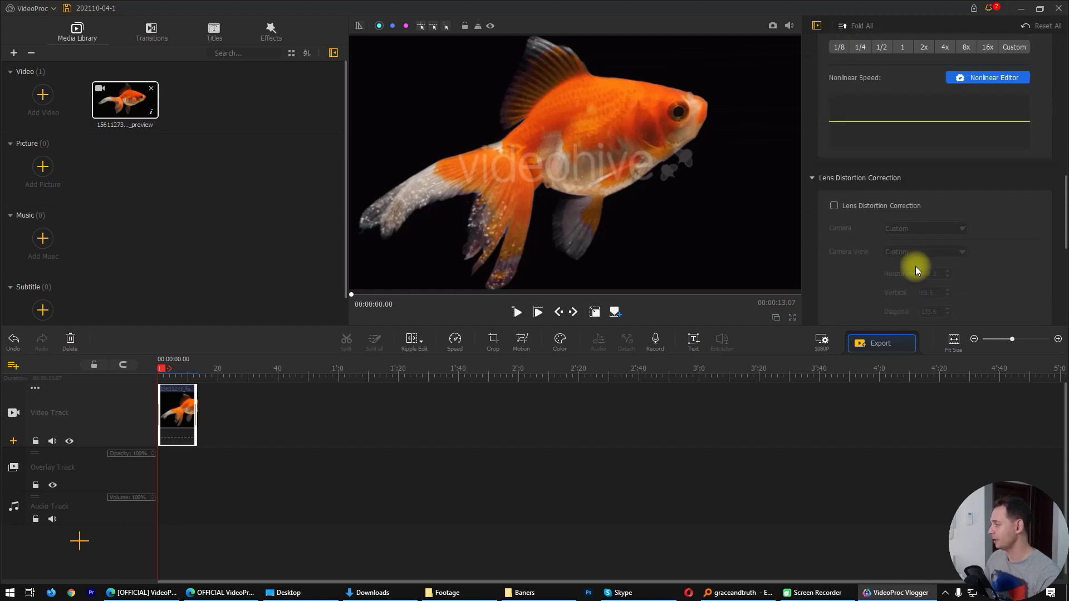
scroll(967, 194, "up", 10)
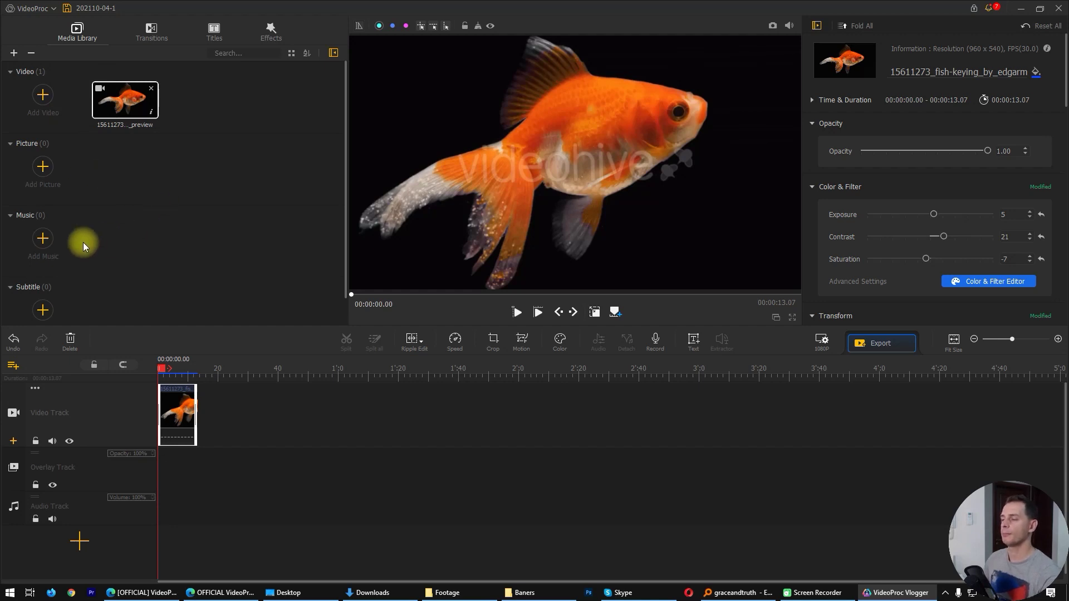
- Drag the bubbles MP3 from the Footage folder into the Media Library
left_click(45, 239)
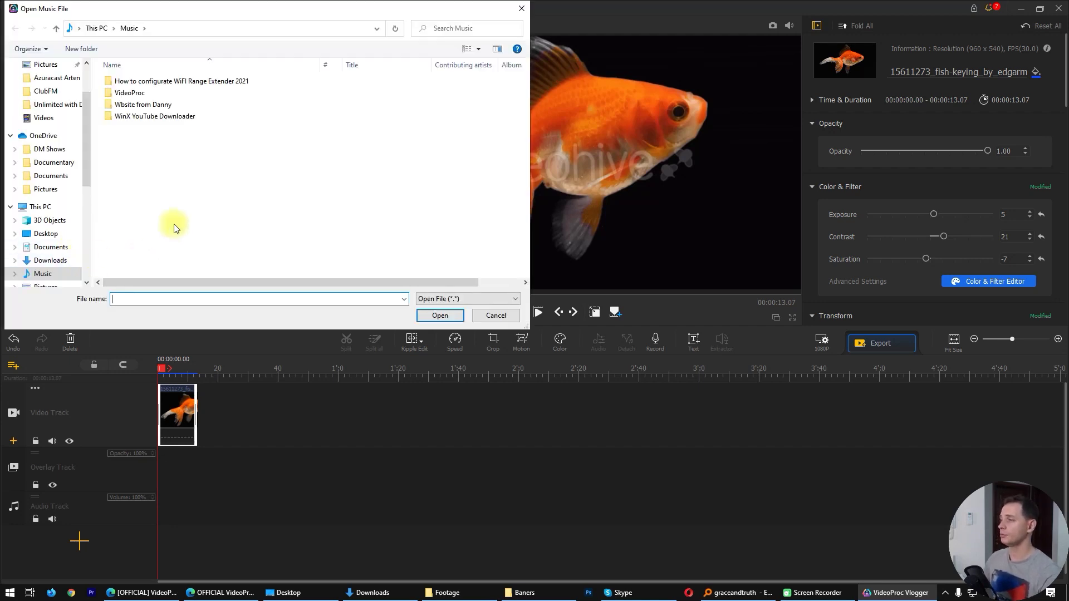
left_click(496, 316)
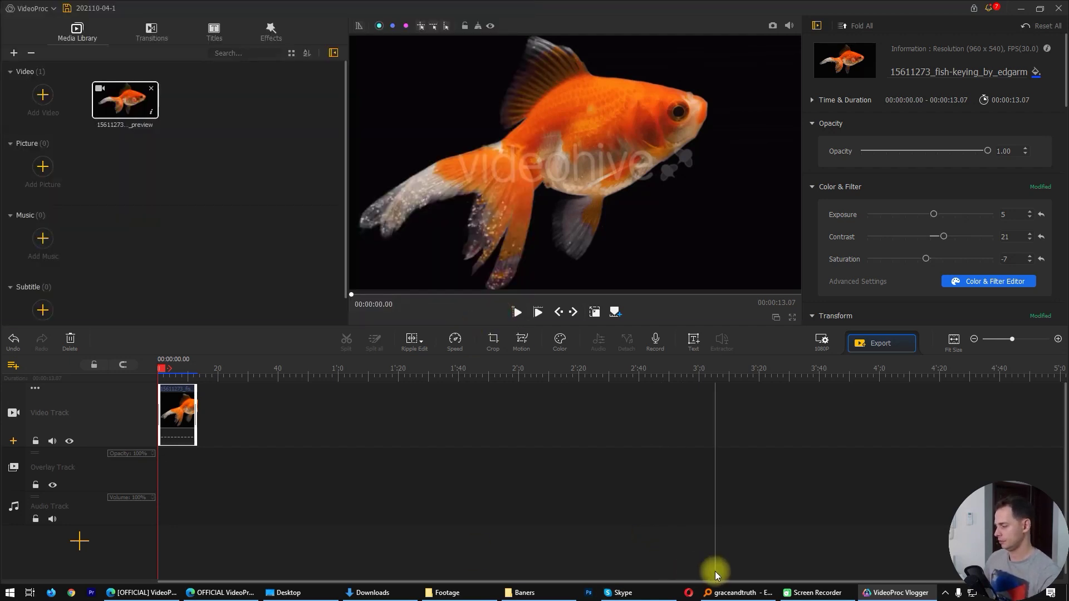
left_click(446, 593)
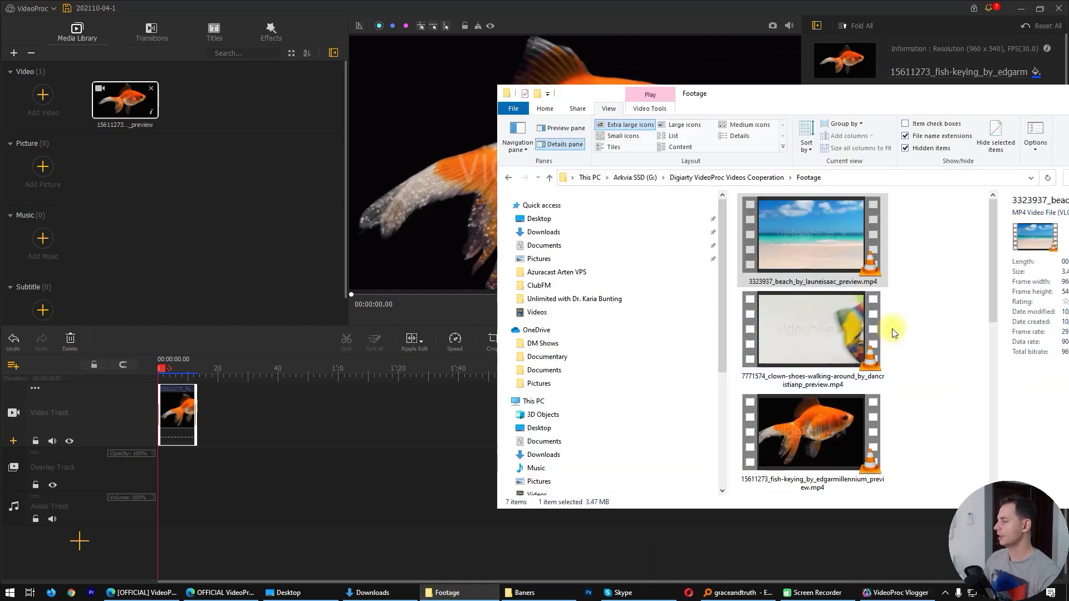
left_click(820, 271)
left_click_drag(810, 271, 64, 239)
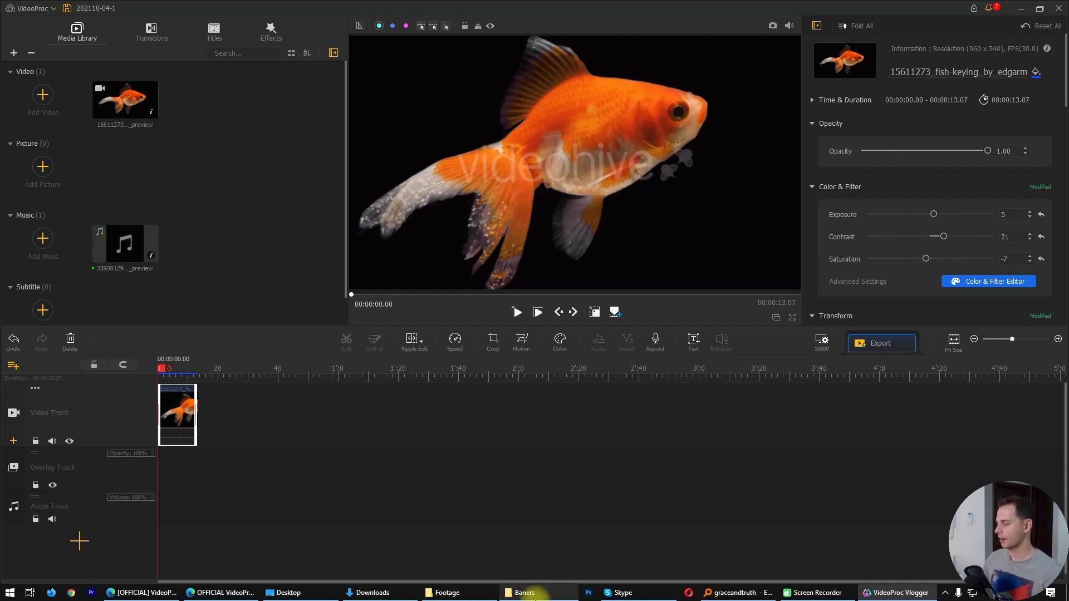
- Drag the beach video from the Footage folder into the Media Library
mouse_move(445, 597)
left_click(471, 552)
scroll(835, 362, "down", 2)
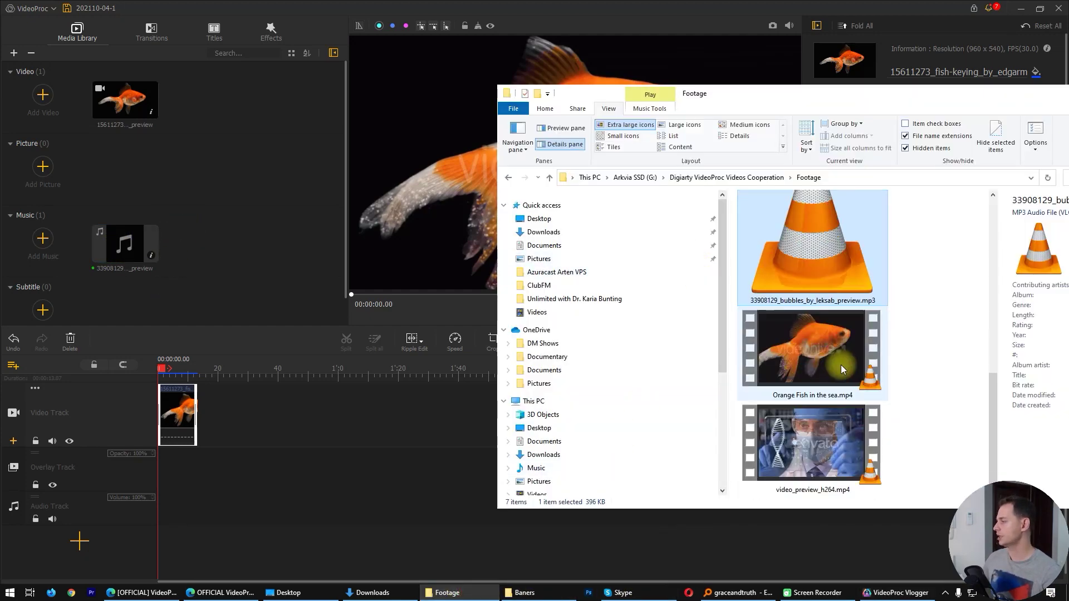
scroll(868, 382, "up", 4)
left_click_drag(808, 228, 240, 419)
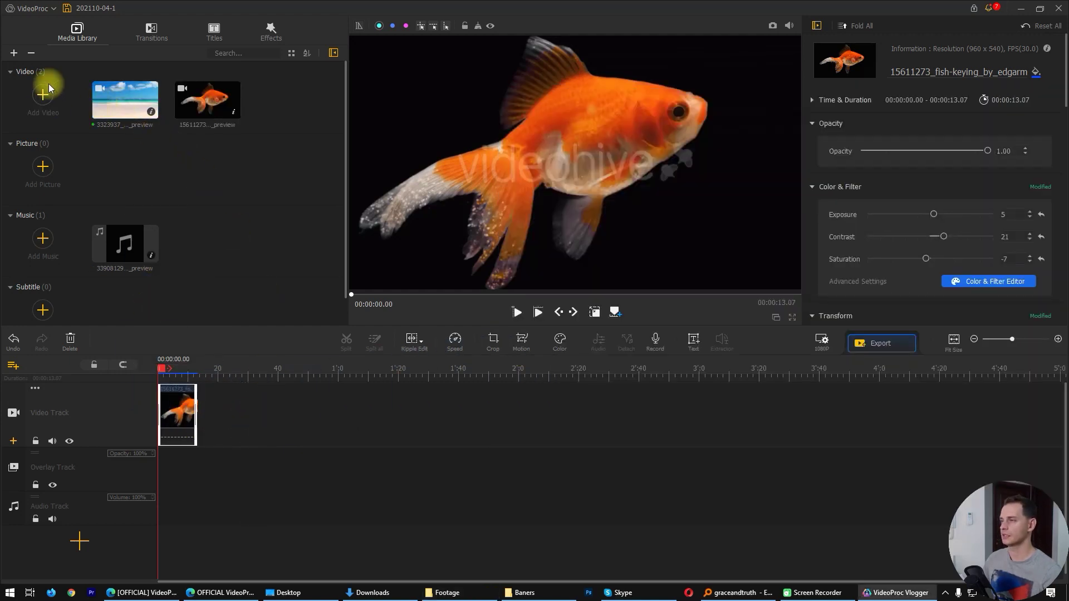
- Place the beach clip on the video track right after the goldfish clip
left_click_drag(139, 92, 263, 421)
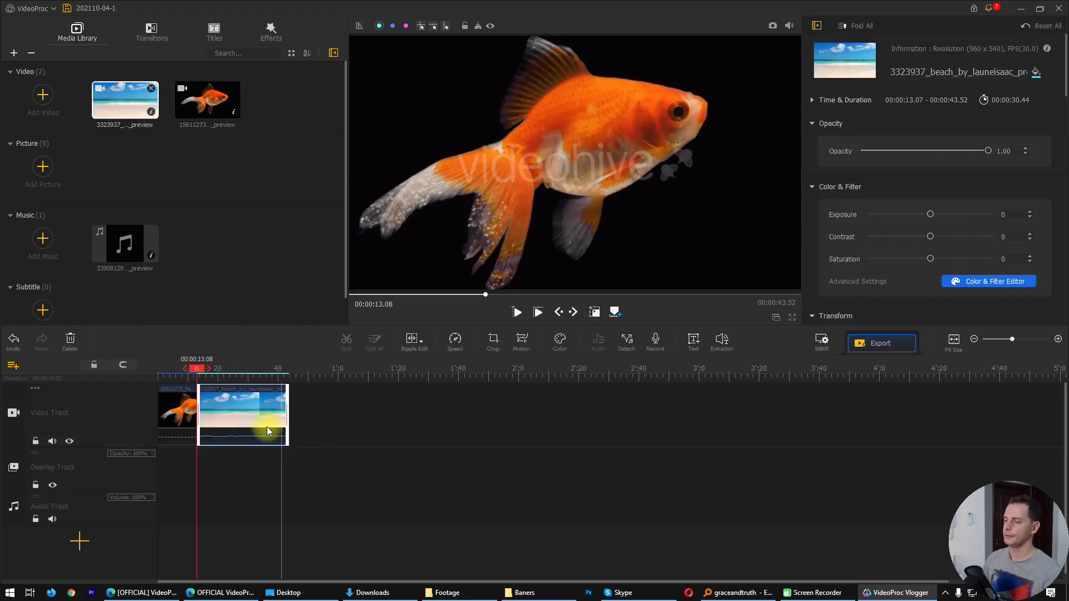
left_click(193, 372)
left_click_drag(194, 372, 162, 370)
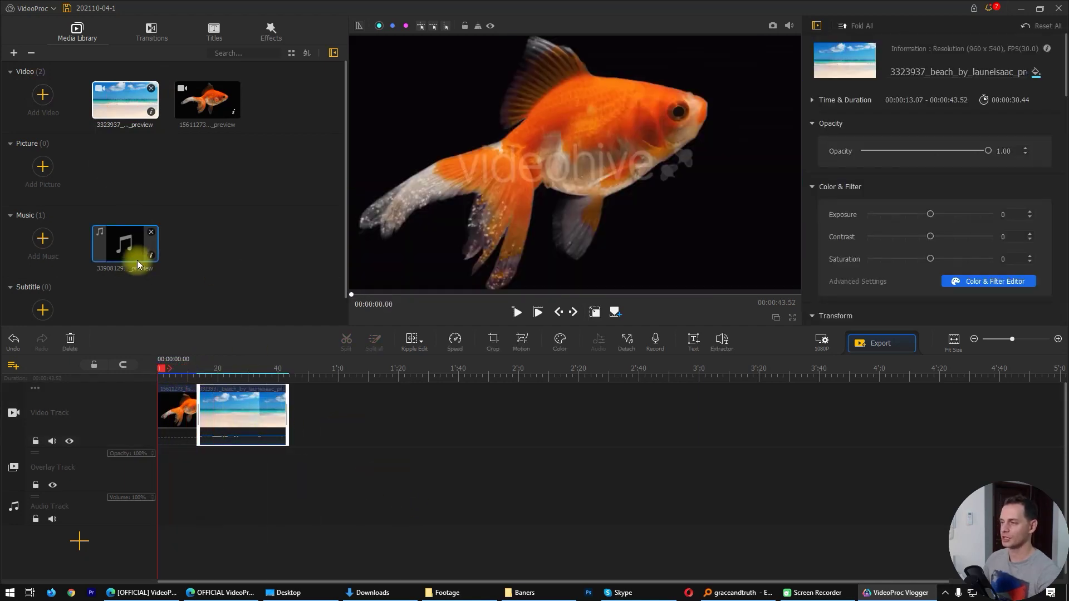
- Put the bubbles music on the audio track, starting around 00:00:05.40
left_click_drag(120, 250, 198, 510)
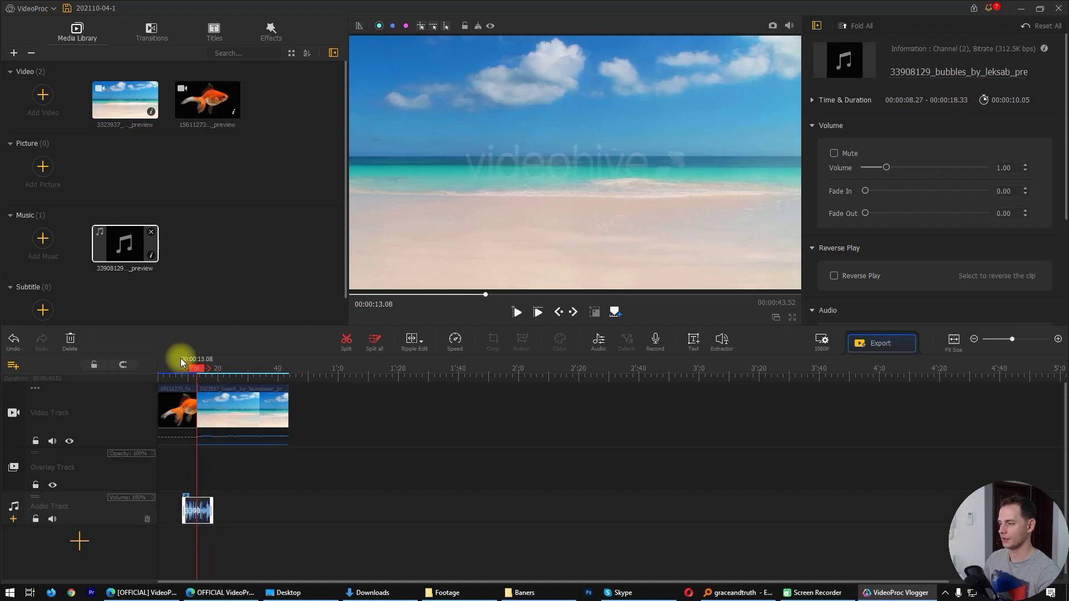
key("space")
key("space")
left_click_drag(213, 503, 145, 519)
key("Home")
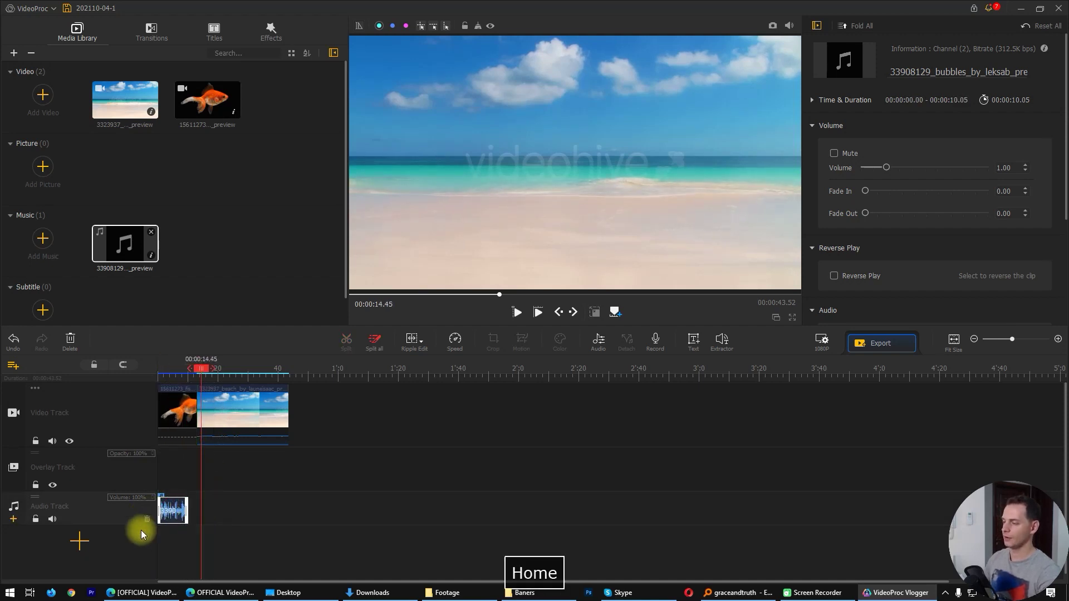
left_click_drag(201, 366, 122, 376)
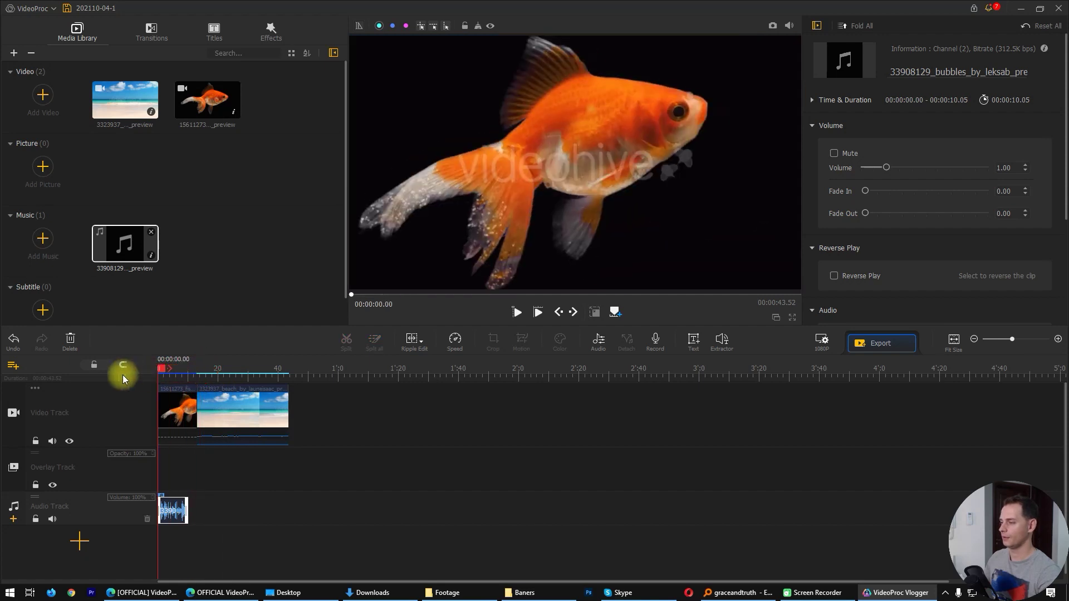
left_click(285, 432)
key("space")
left_click_drag(173, 505, 180, 495)
key("space")
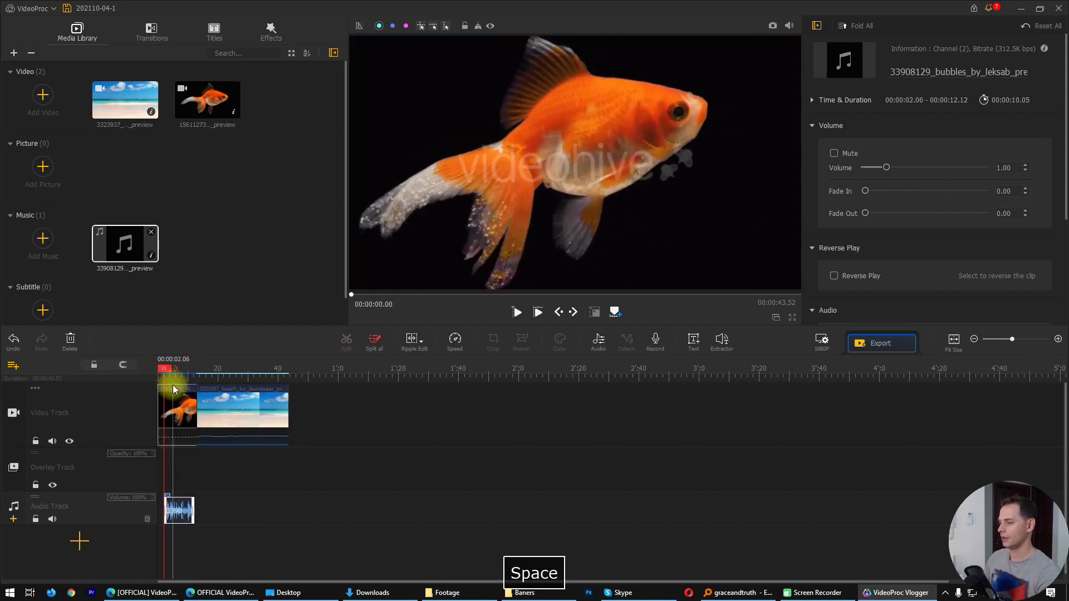
left_click_drag(170, 509, 179, 508)
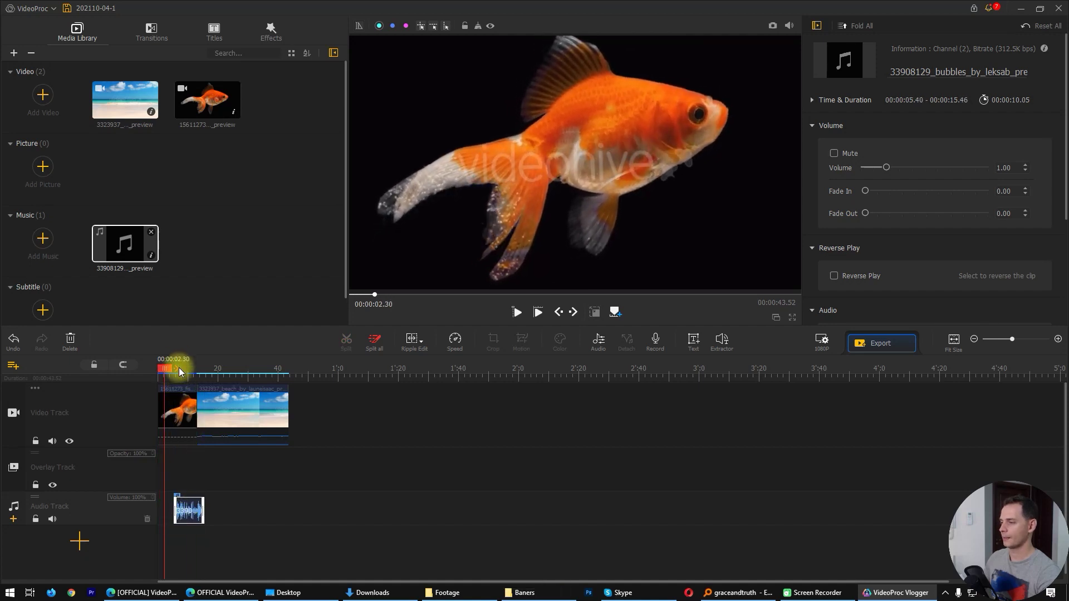
- Select the goldfish clip and bring up the Transitions library
left_click(181, 374)
left_click(186, 409)
left_click(174, 409)
left_click(210, 410)
left_click(177, 411)
left_click(152, 33)
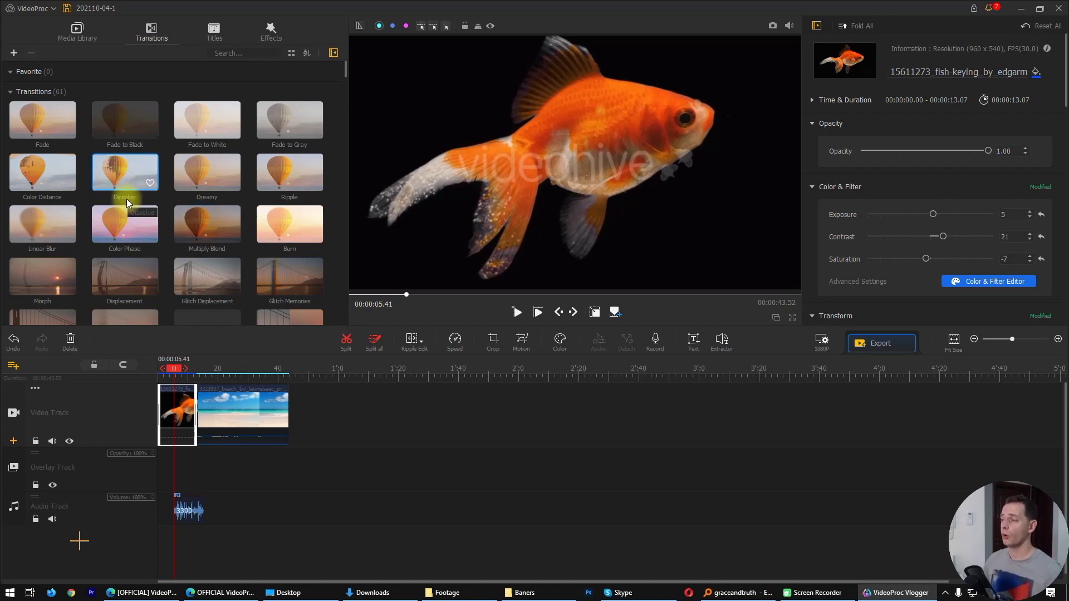
- Add Dissolve transitions at the end of the beach clip and start of the goldfish clip
left_click_drag(128, 186, 320, 412)
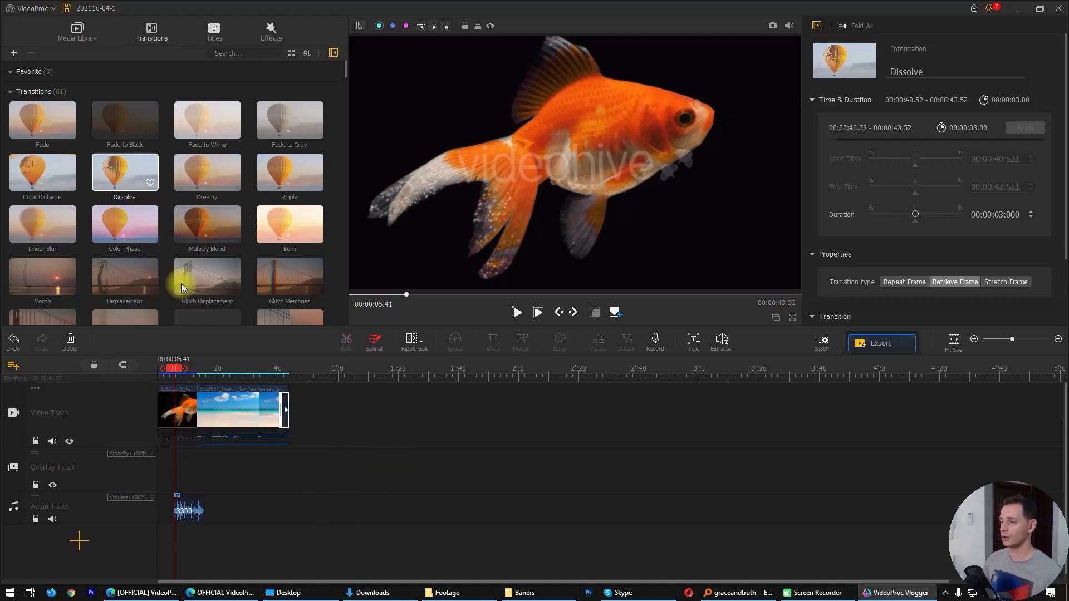
left_click_drag(109, 170, 161, 409)
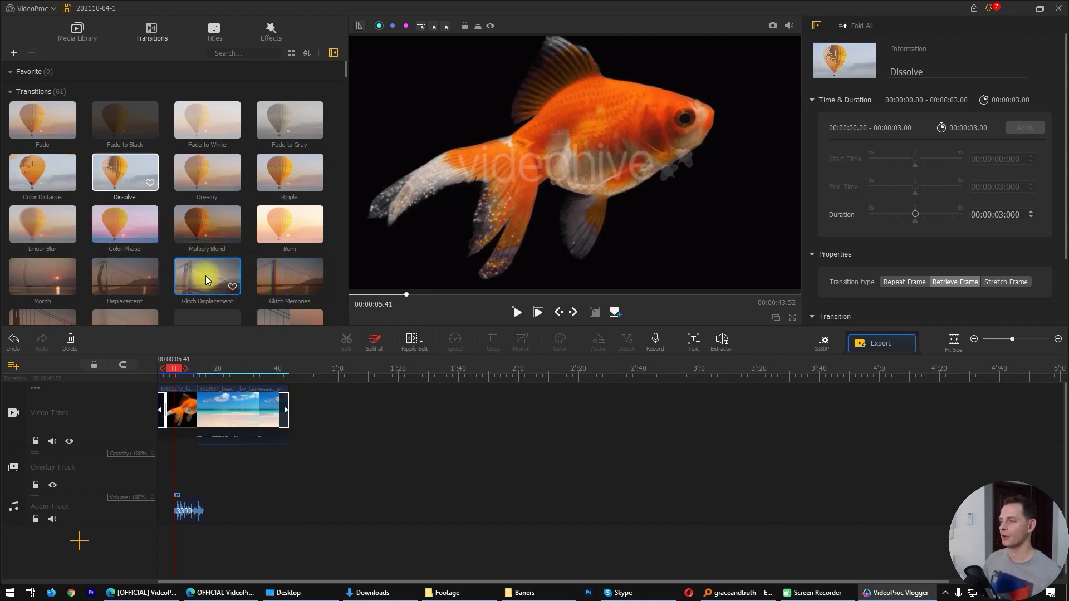
scroll(208, 275, "down", 2)
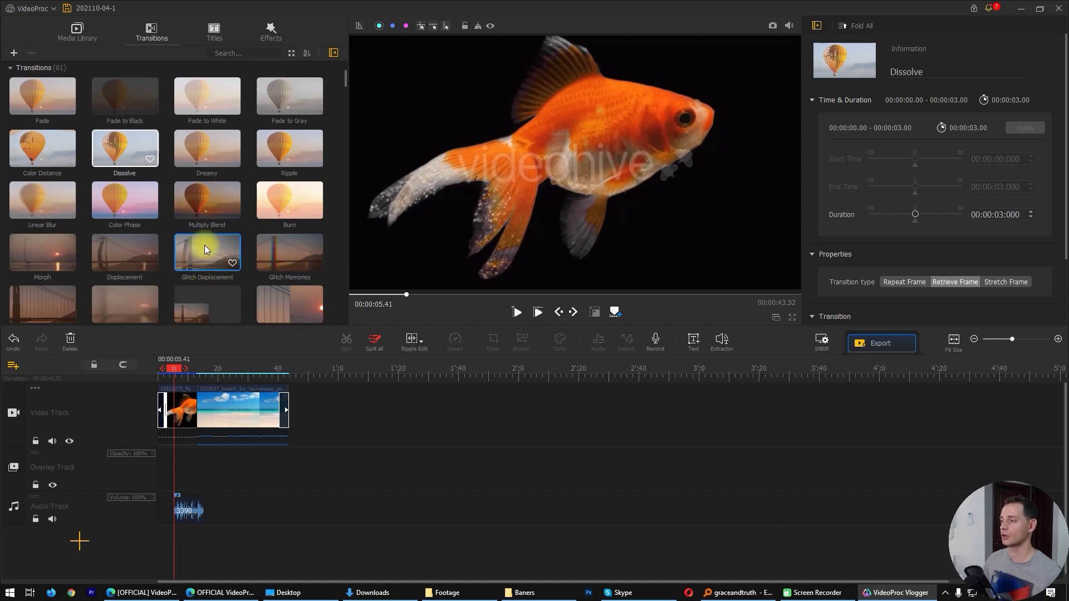
scroll(286, 220, "down", 1)
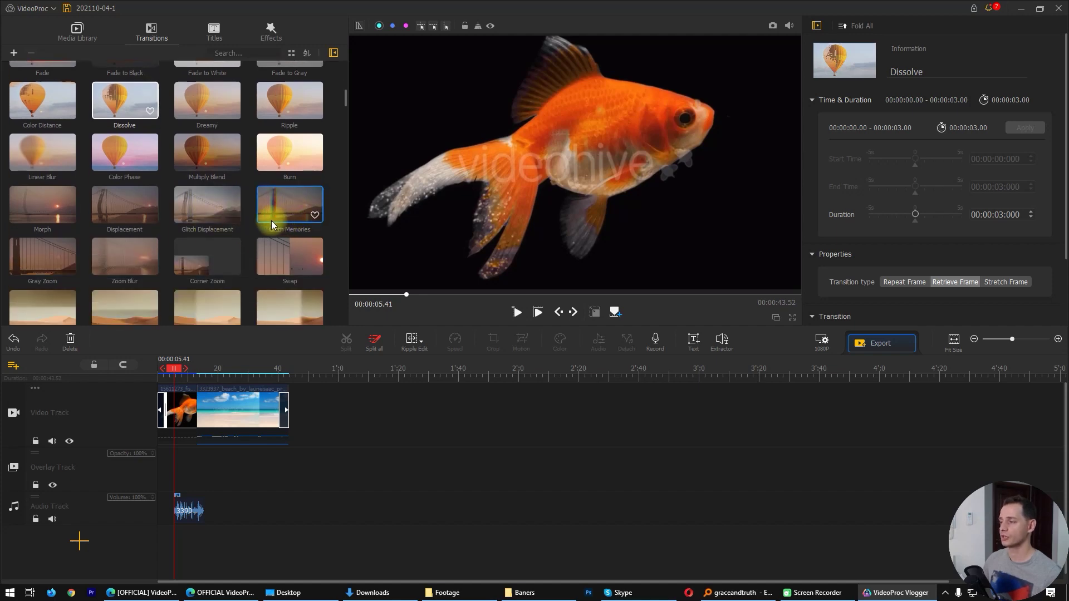
scroll(209, 258, "down", 10)
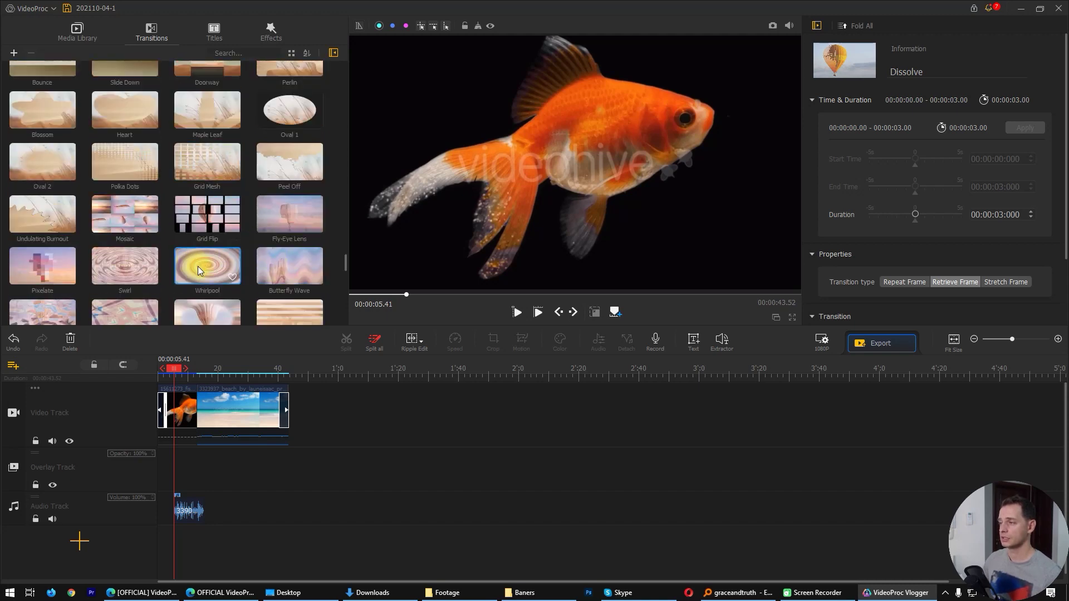
scroll(196, 264, "down", 2)
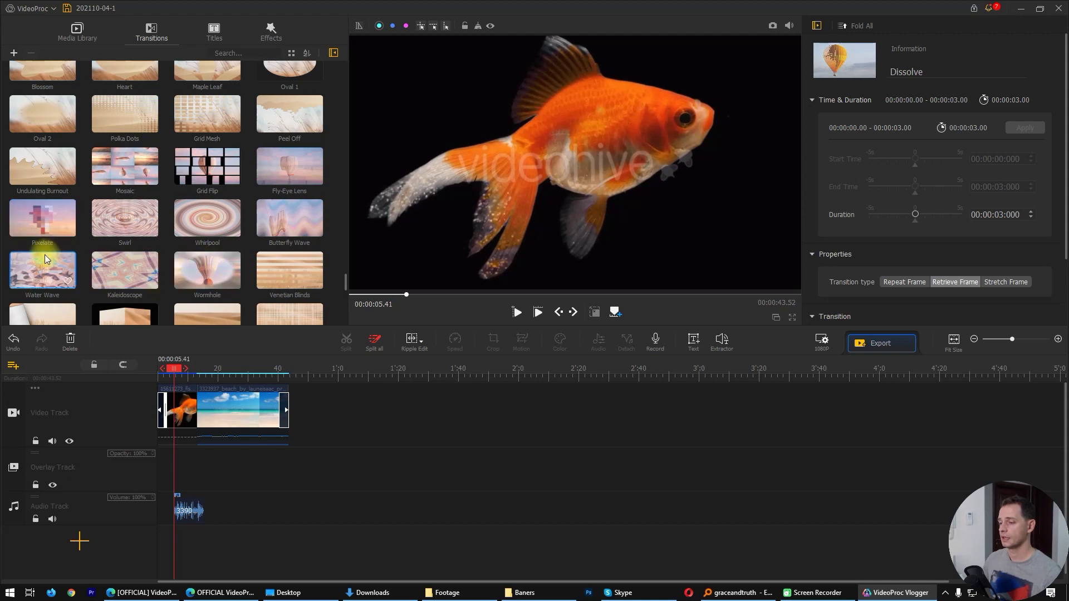
- Insert a 3-second Displacement transition between the goldfish and beach clips
key("ctrl+z")
scroll(129, 203, "up", 8)
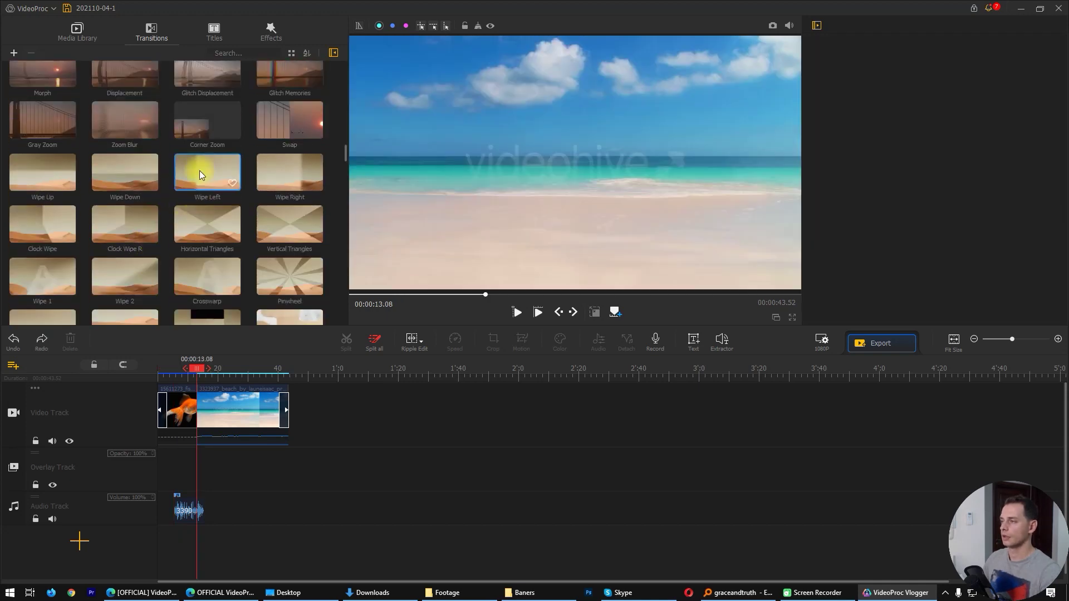
scroll(131, 172, "up", 5)
left_click_drag(125, 215, 201, 413)
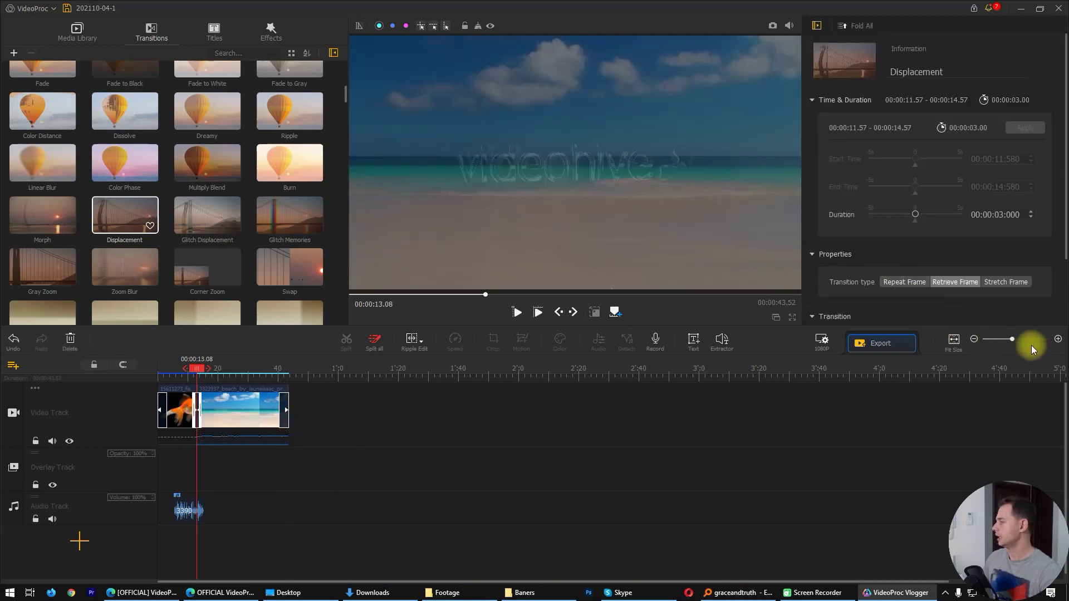
- Zoom the timeline in closely and drag the Displacement transition's edges to resize it
left_click(1059, 339)
left_click(1059, 340)
left_click(1059, 340)
left_click(1059, 340)
left_click(1059, 340)
left_click(1059, 339)
left_click(1058, 339)
left_click(1059, 339)
left_click(1059, 340)
left_click(1059, 340)
left_click(1059, 339)
left_click(1059, 340)
left_click(1059, 340)
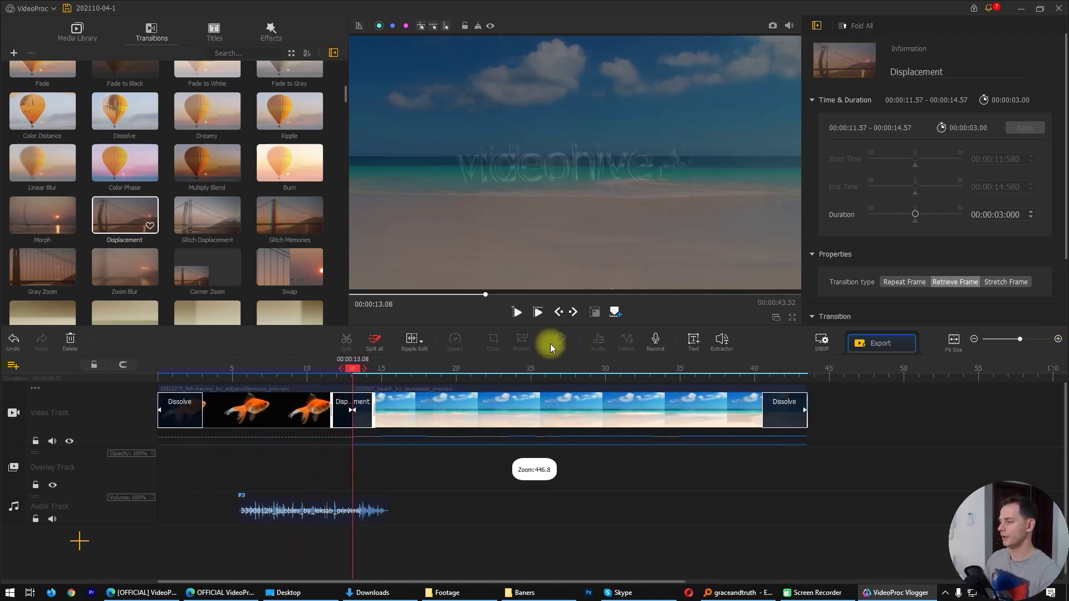
left_click_drag(372, 409, 441, 409)
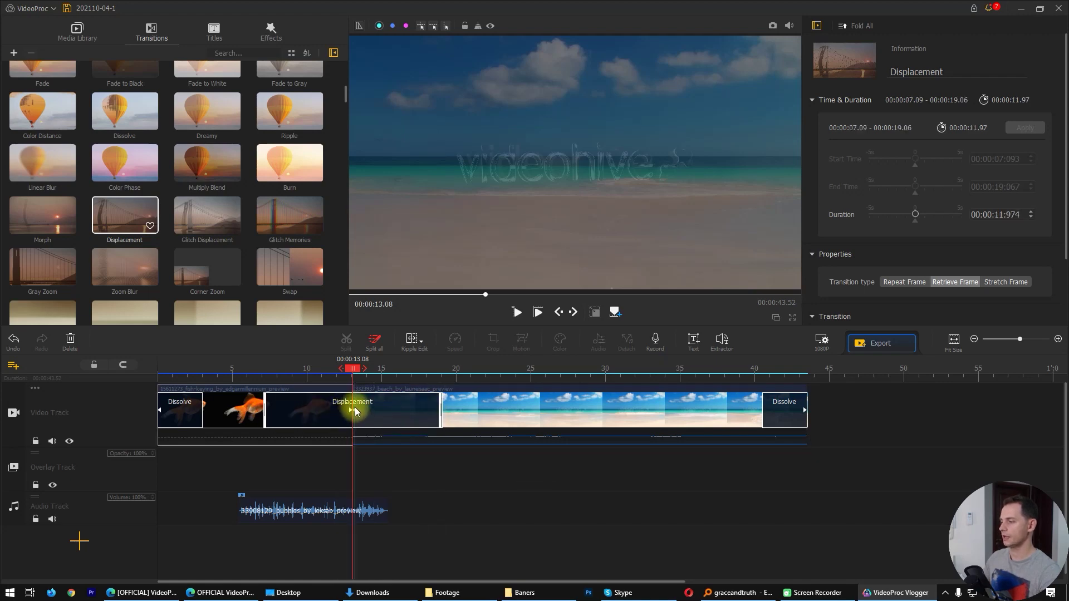
left_click_drag(282, 411, 305, 410)
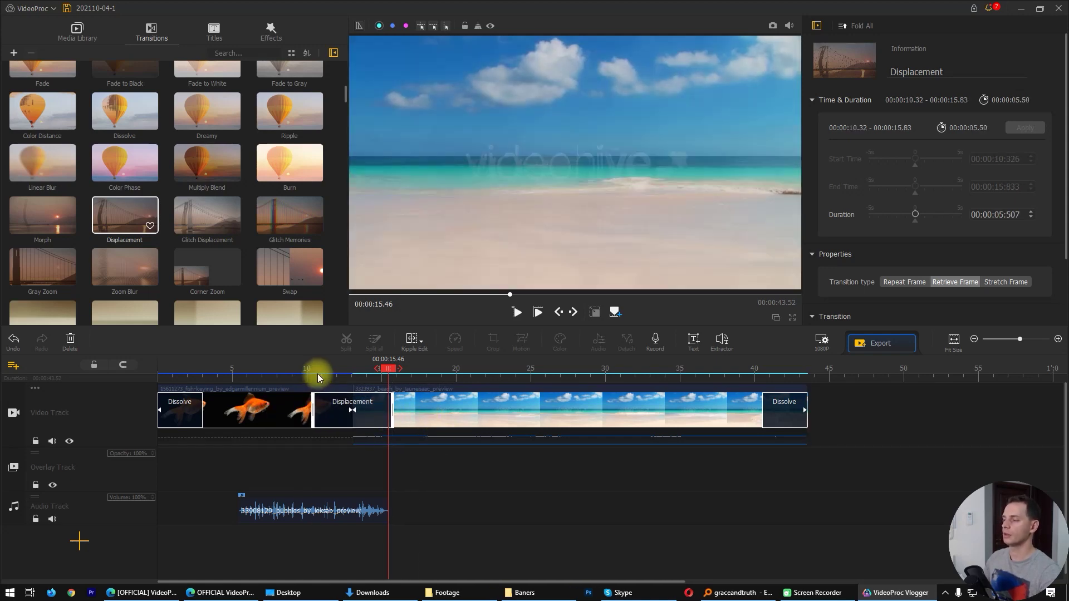
- Preview the transition from 9.40 s and widen it to about 7.17 seconds
left_click(320, 368)
key("space")
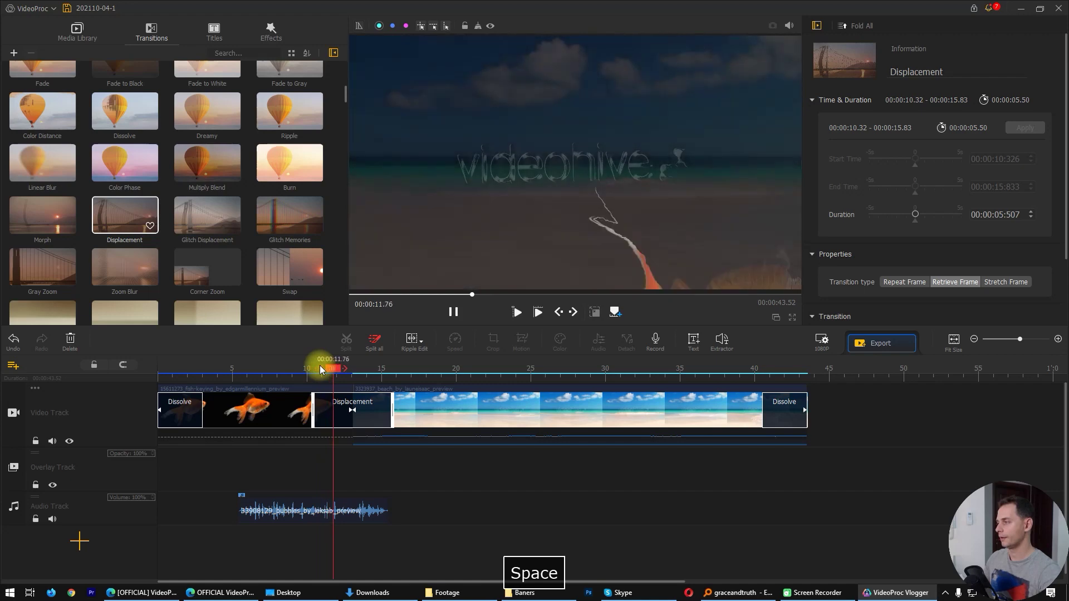
key("space")
left_click(298, 368)
key("space")
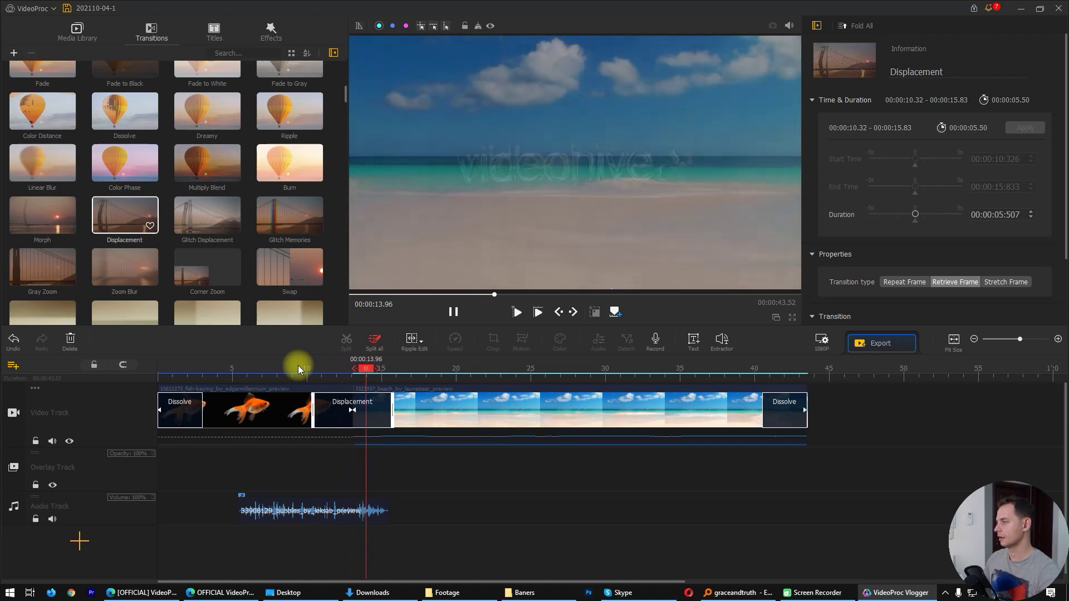
key("space")
left_click_drag(312, 412, 301, 412)
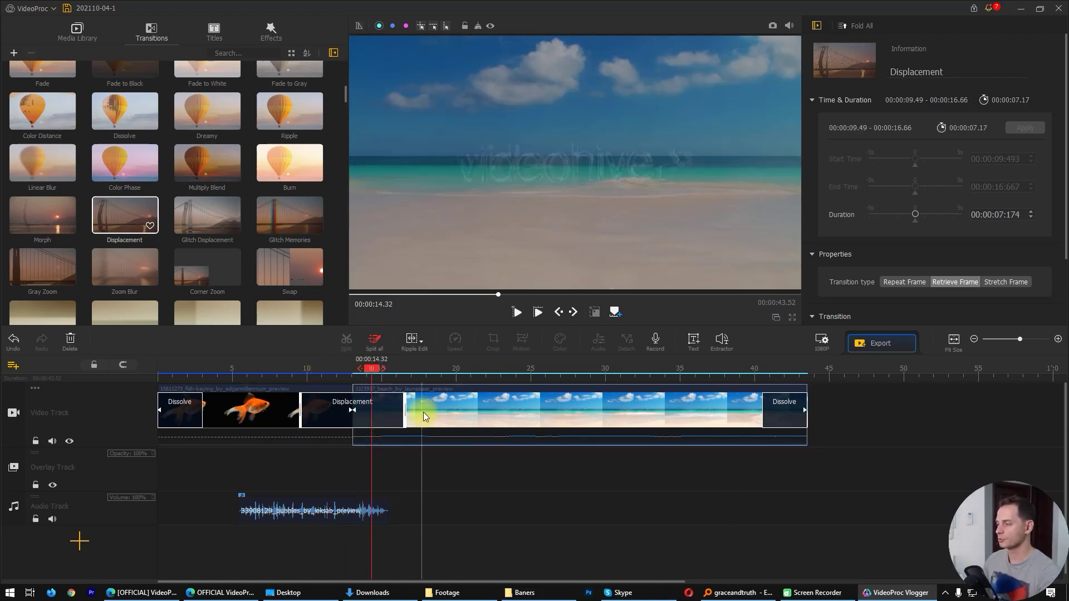
- Split the beach clip at 00:00:21.30
left_click(476, 365)
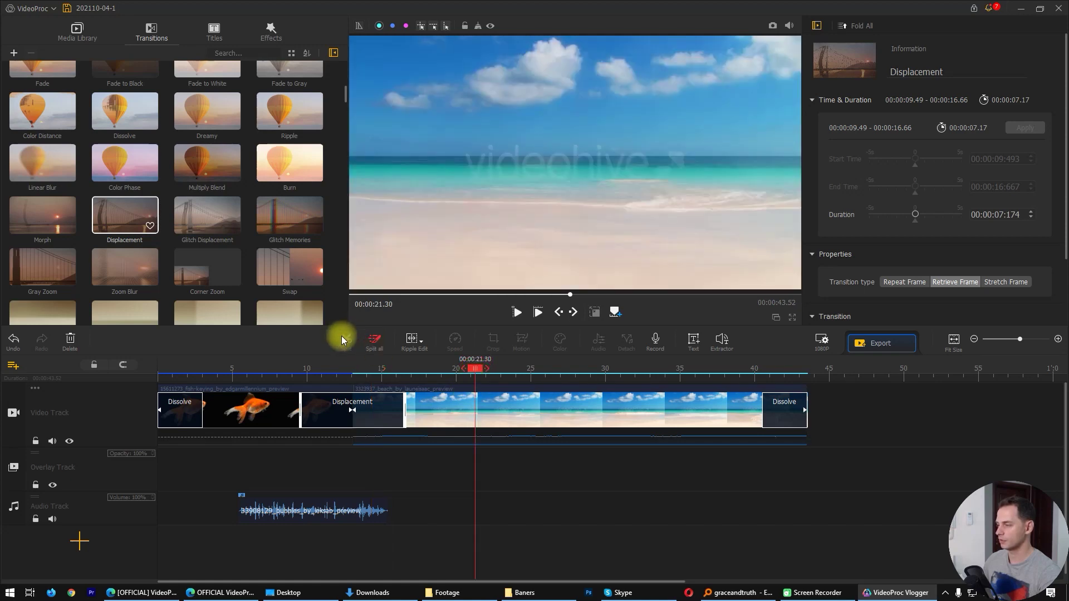
left_click(472, 407)
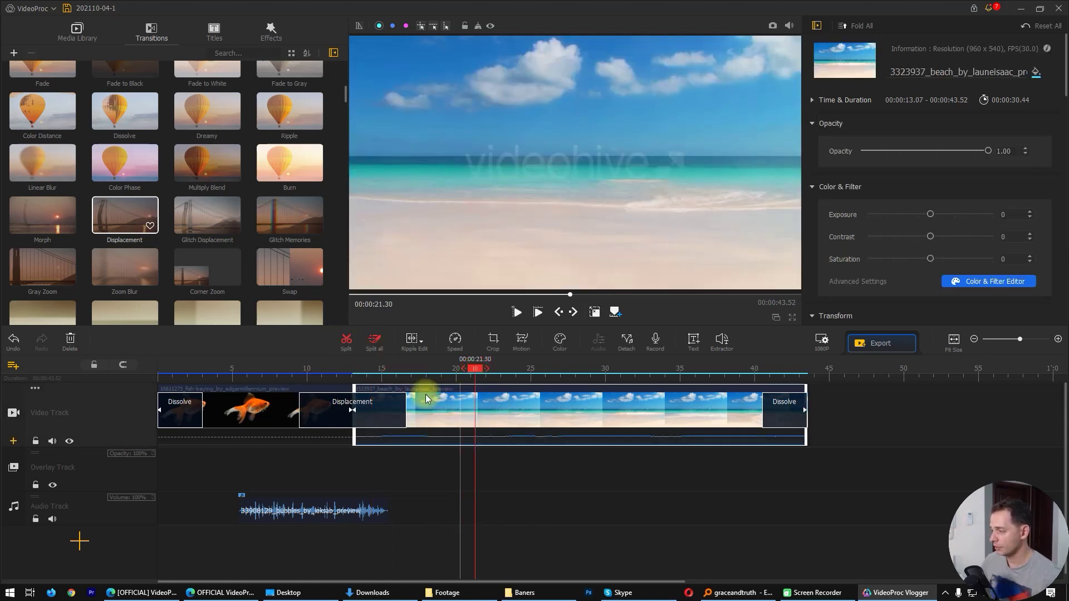
left_click(341, 339)
- Give the second beach segment a Custom crop and apply it
left_click(526, 415)
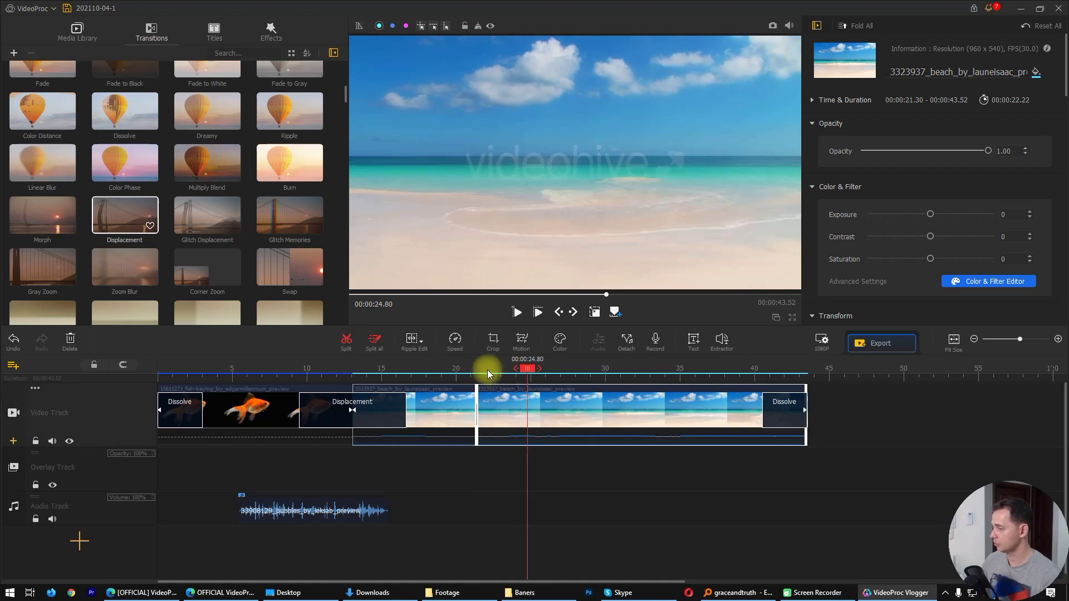
left_click_drag(529, 371, 560, 364)
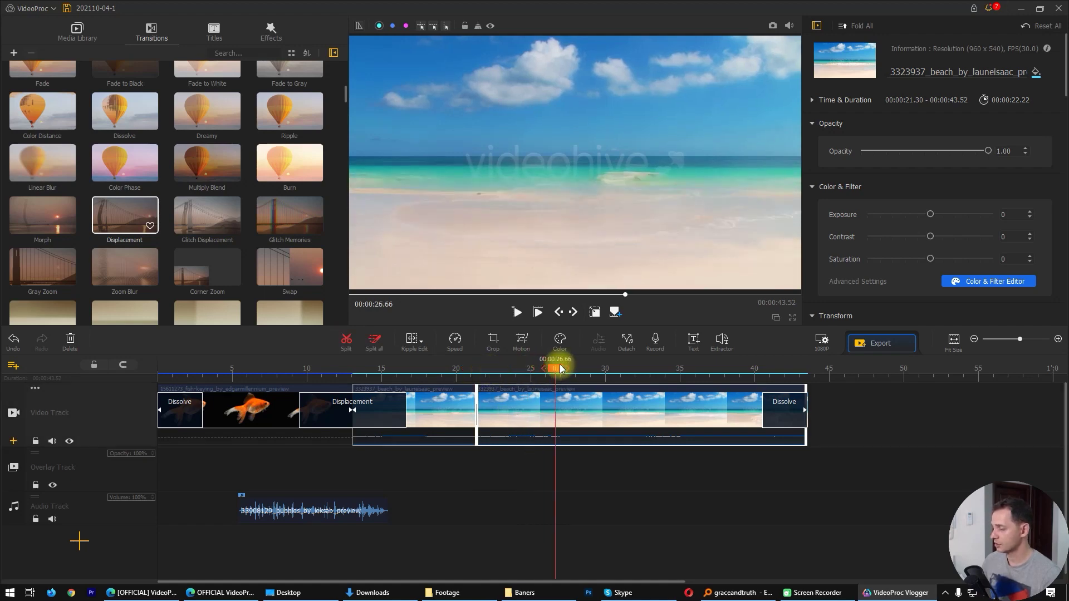
left_click(494, 341)
left_click(269, 440)
left_click(813, 441)
left_click(653, 264)
left_click(880, 507)
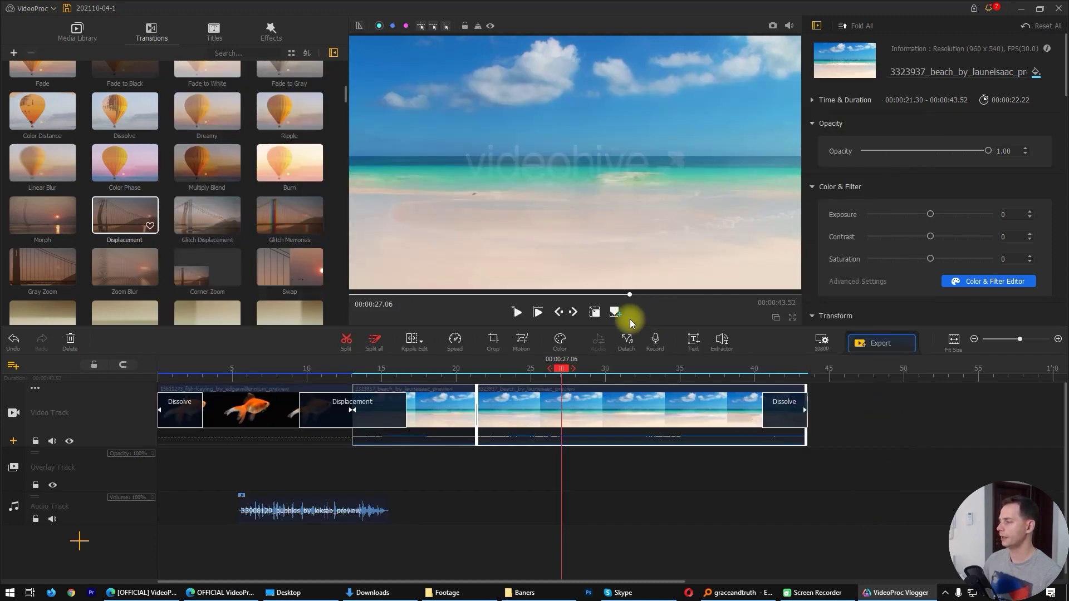
- Apply the Lifestyle Travel2 filter to the second beach clip after trying Cool and Travel5
double_click(643, 408)
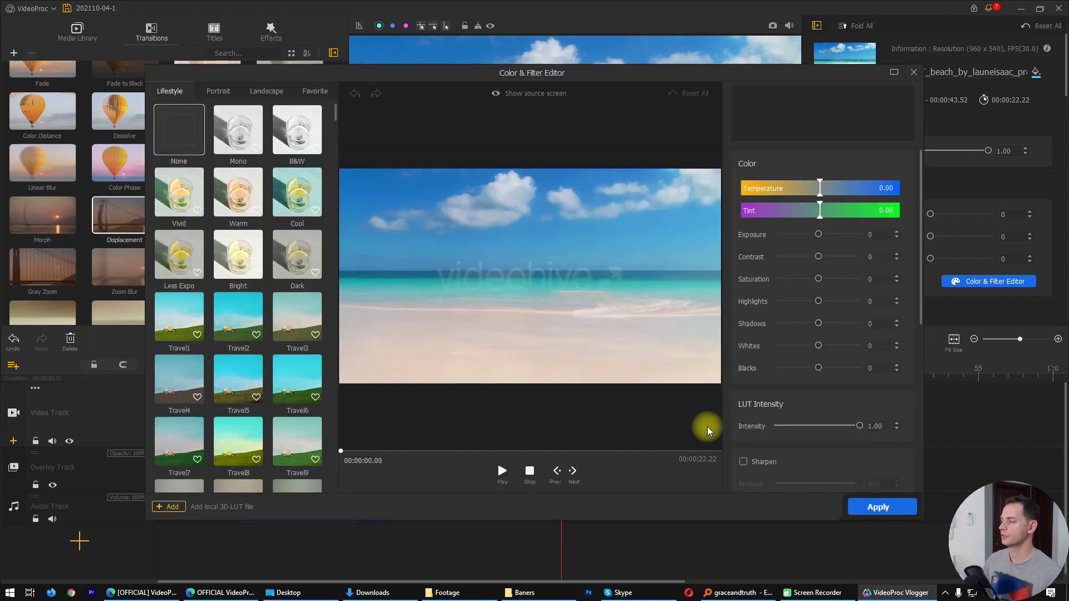
left_click(293, 198)
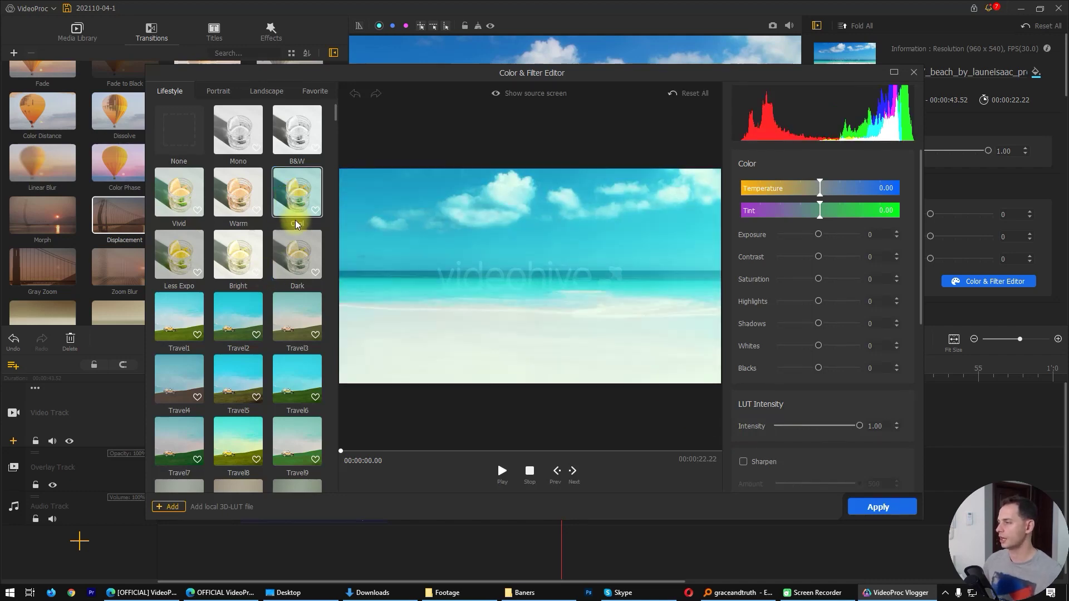
left_click(238, 390)
left_click(241, 325)
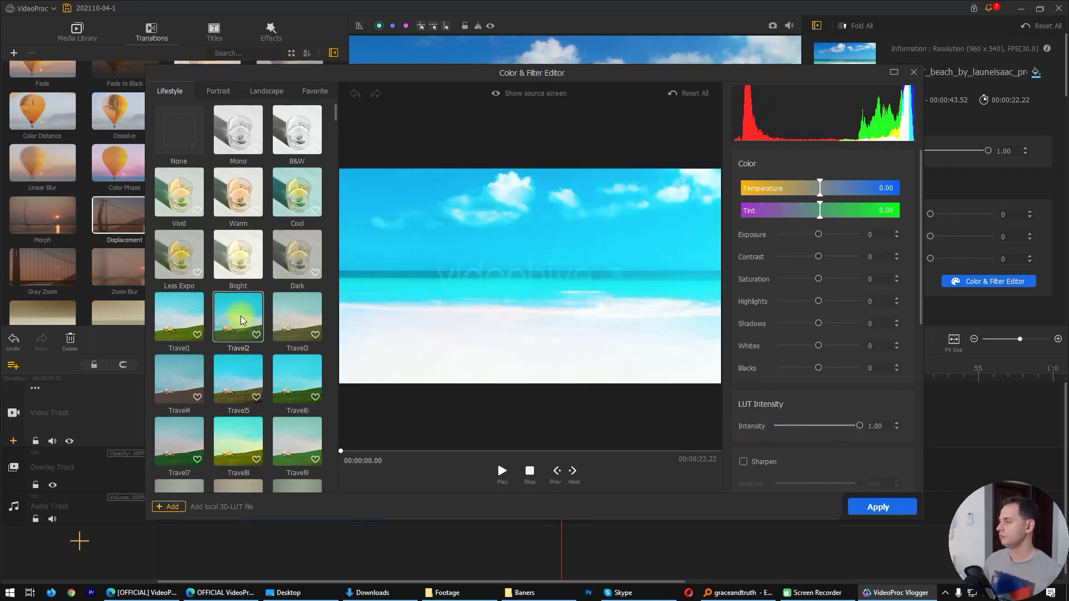
left_click(879, 507)
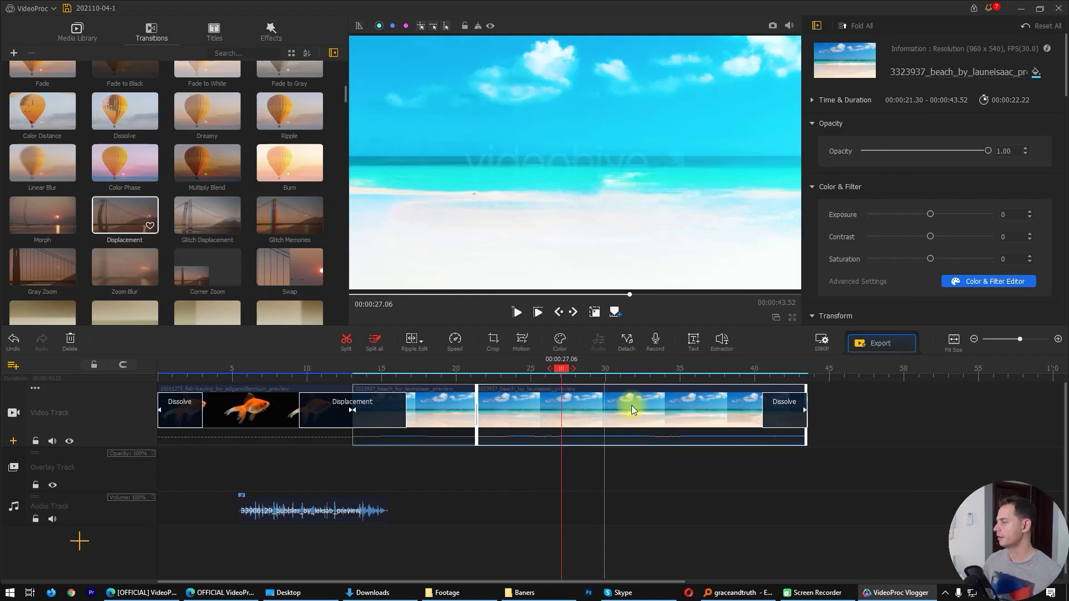
- Record a voiceover with the RODE NT-USB microphone and save it into the project
left_click(656, 339)
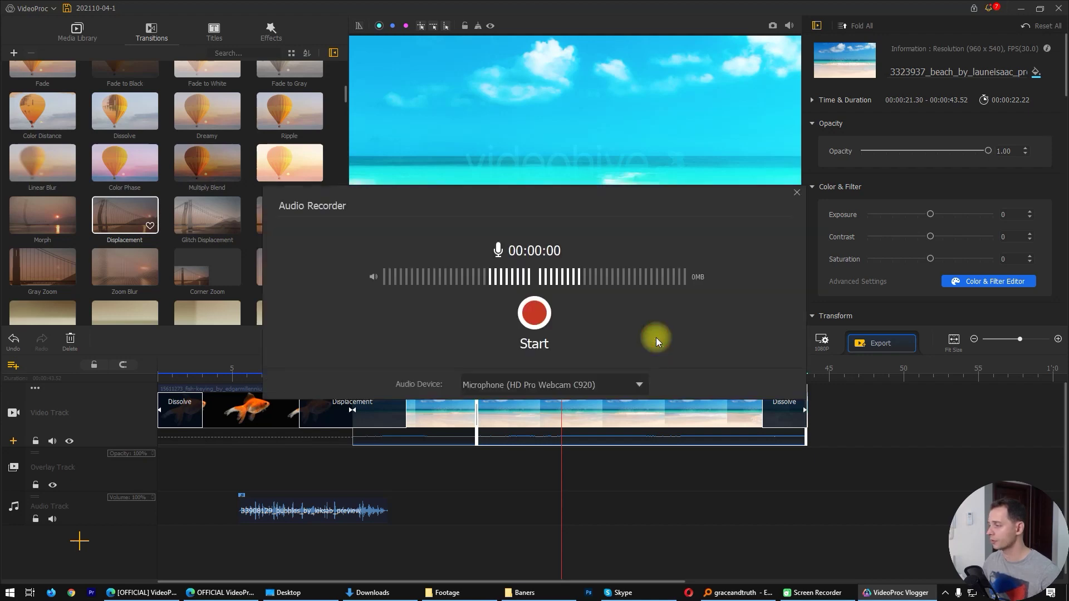
left_click(566, 384)
left_click(513, 413)
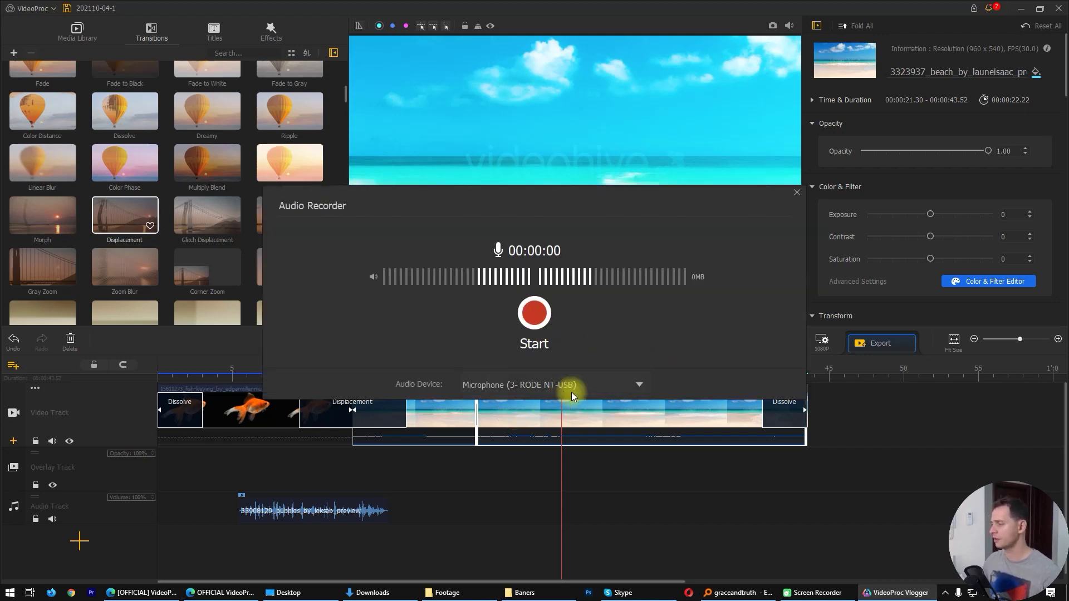
left_click(493, 386)
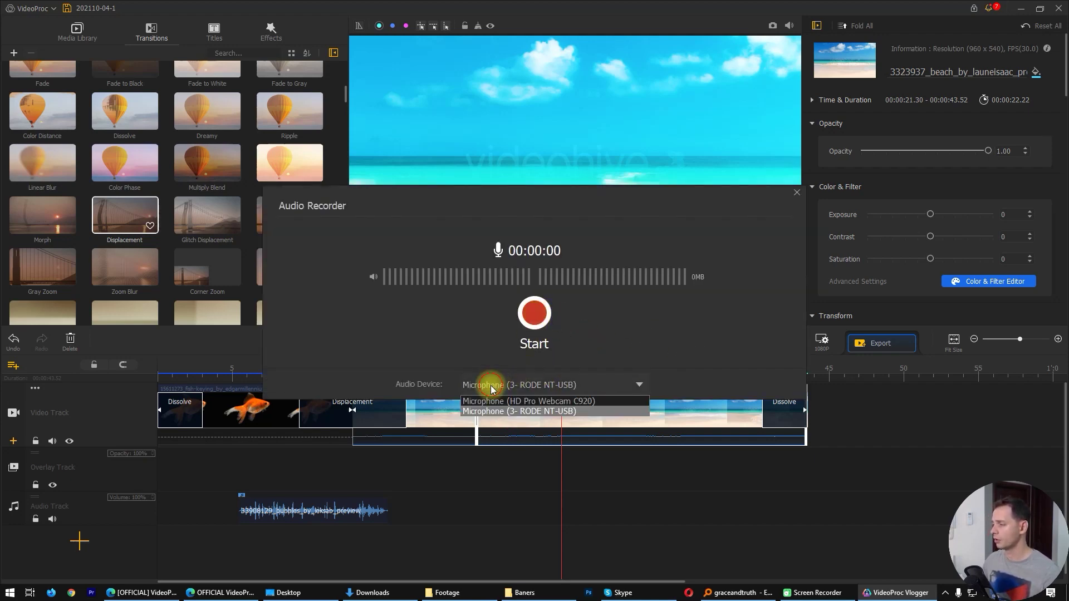
left_click(488, 412)
left_click(534, 313)
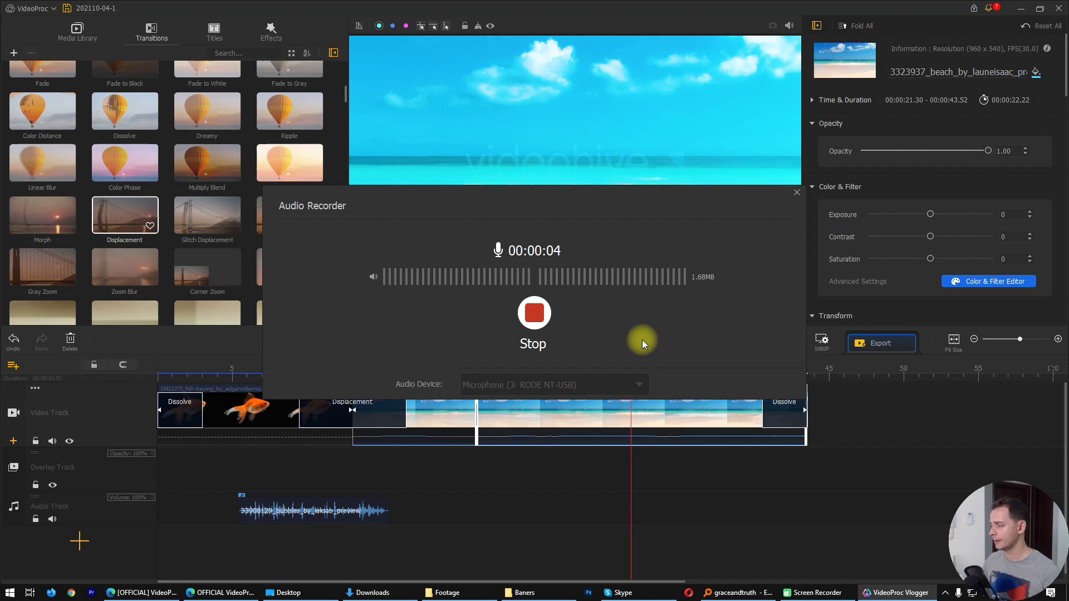
left_click(533, 313)
left_click(575, 313)
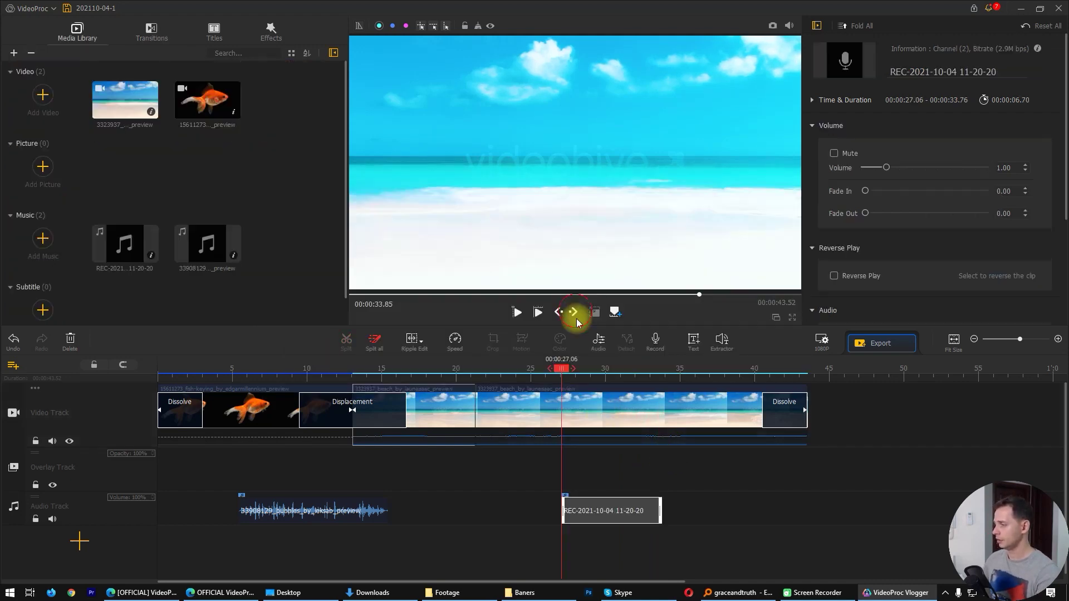
- Play back the voice recording and return the playhead to about 28 seconds
key("space")
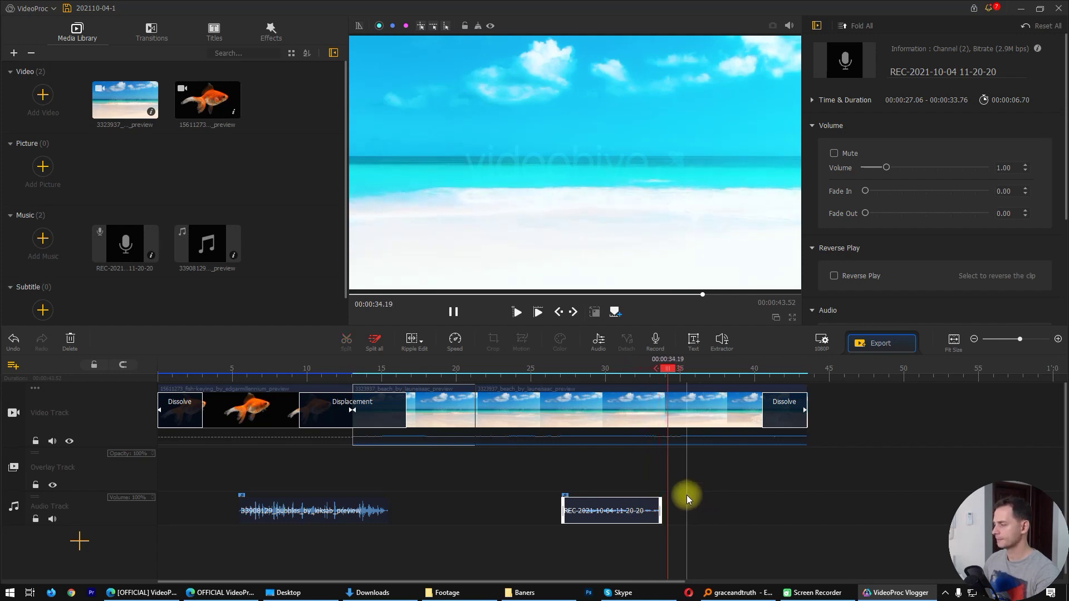
key("space")
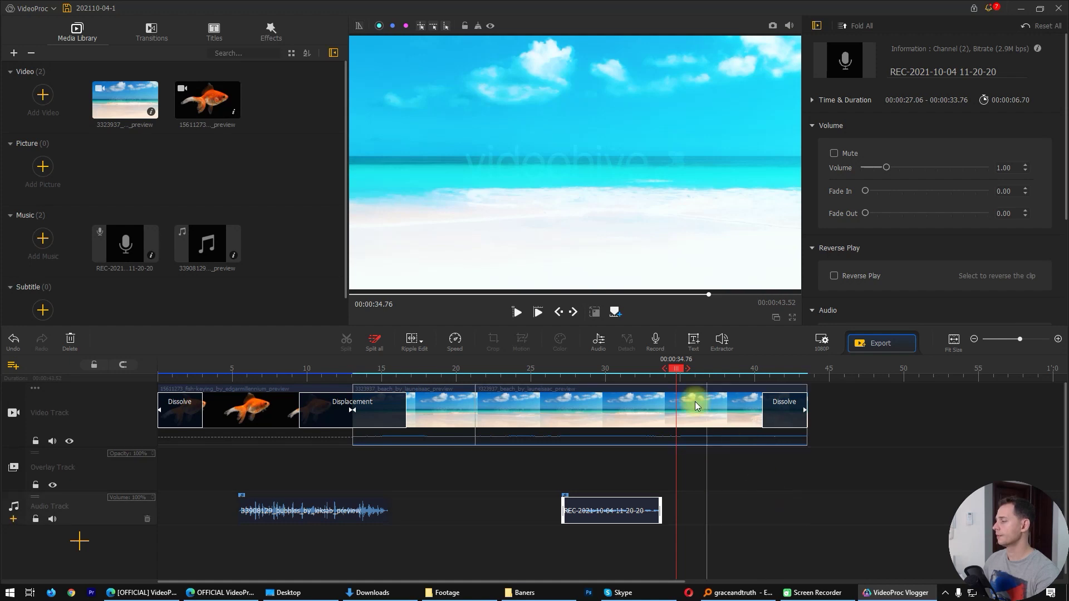
left_click(580, 368)
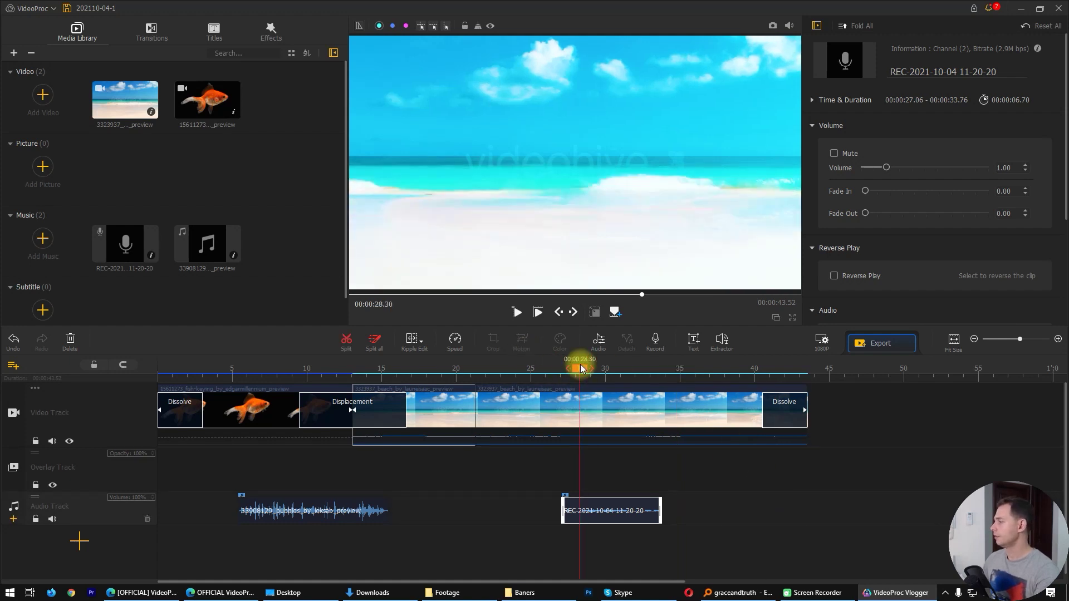
- Drop the Credit 3 title onto the overlay track at 21.63 s and preview it
left_click(152, 32)
left_click(212, 32)
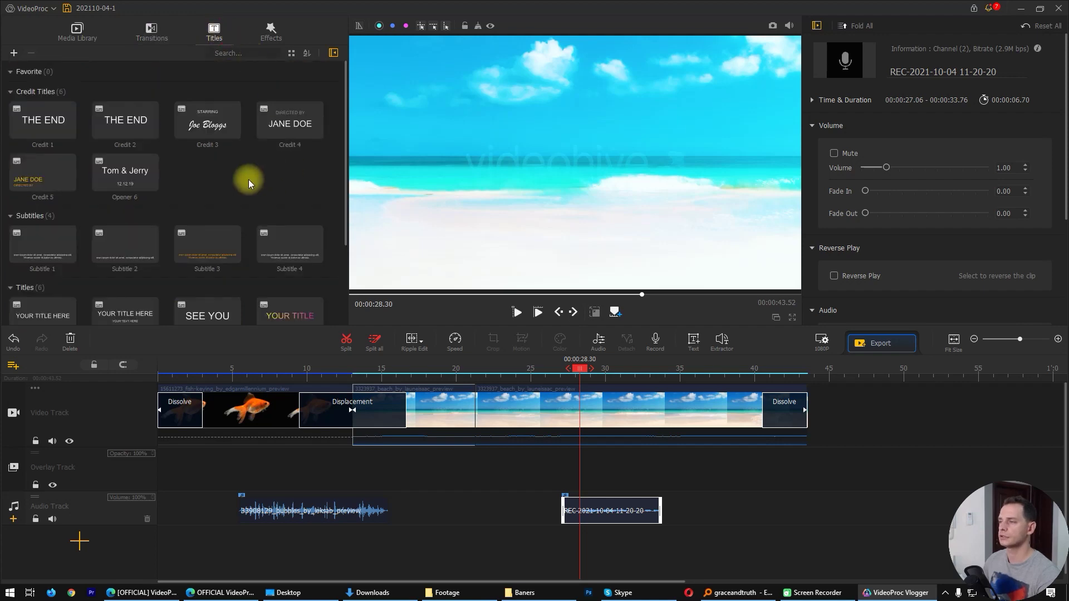
left_click_drag(206, 130, 504, 472)
left_click(487, 362)
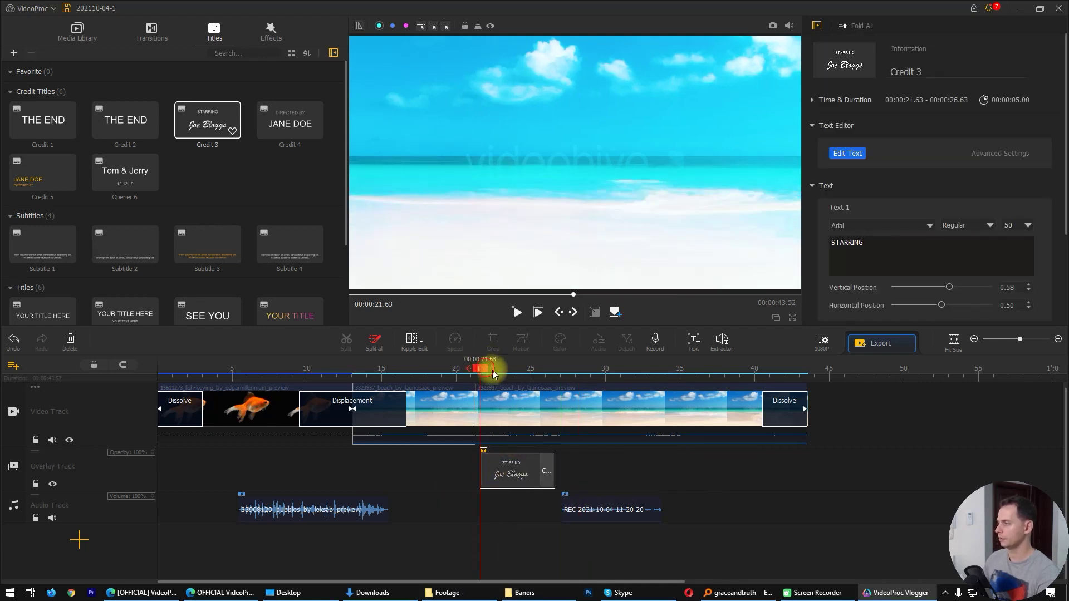
left_click_drag(486, 373, 533, 382)
key("space")
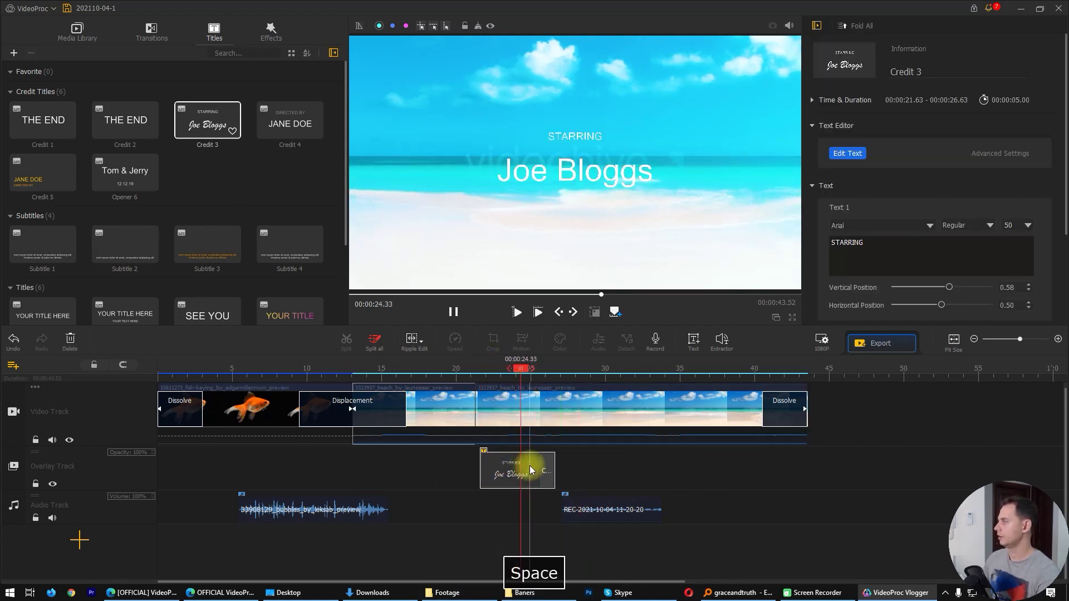
key("space")
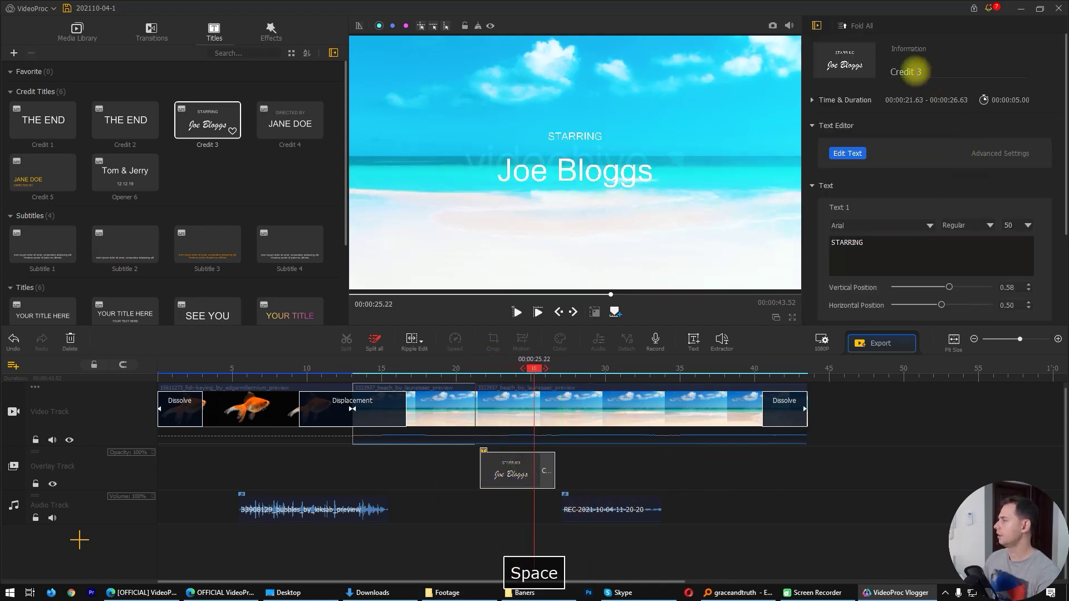
- Replace the STARRING text with 'i like this se' and apply the edit
left_click(847, 154)
left_click(805, 143)
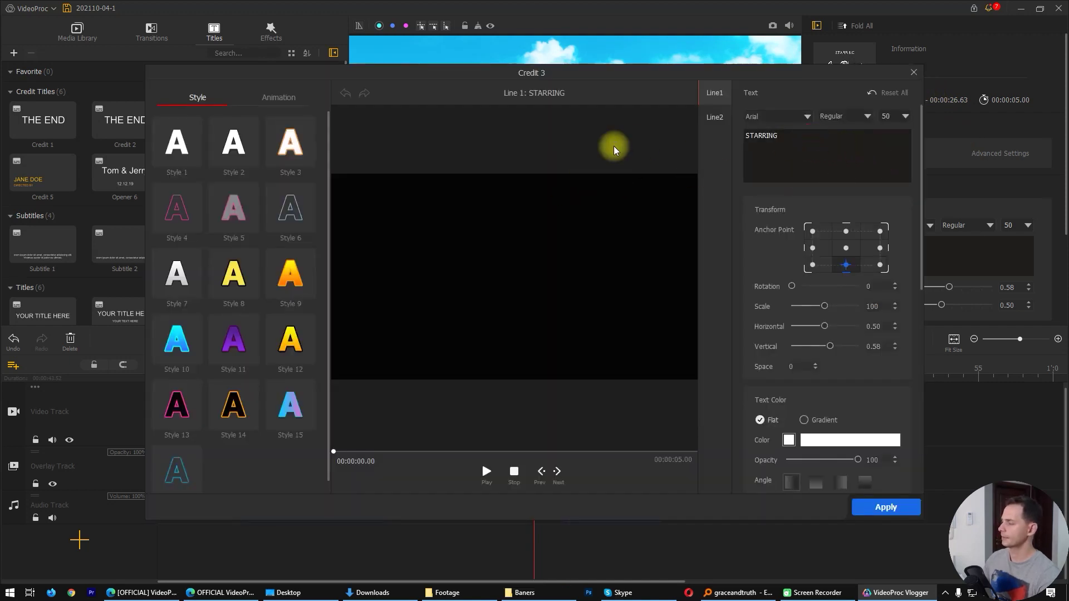
left_click_drag(741, 136, 823, 137)
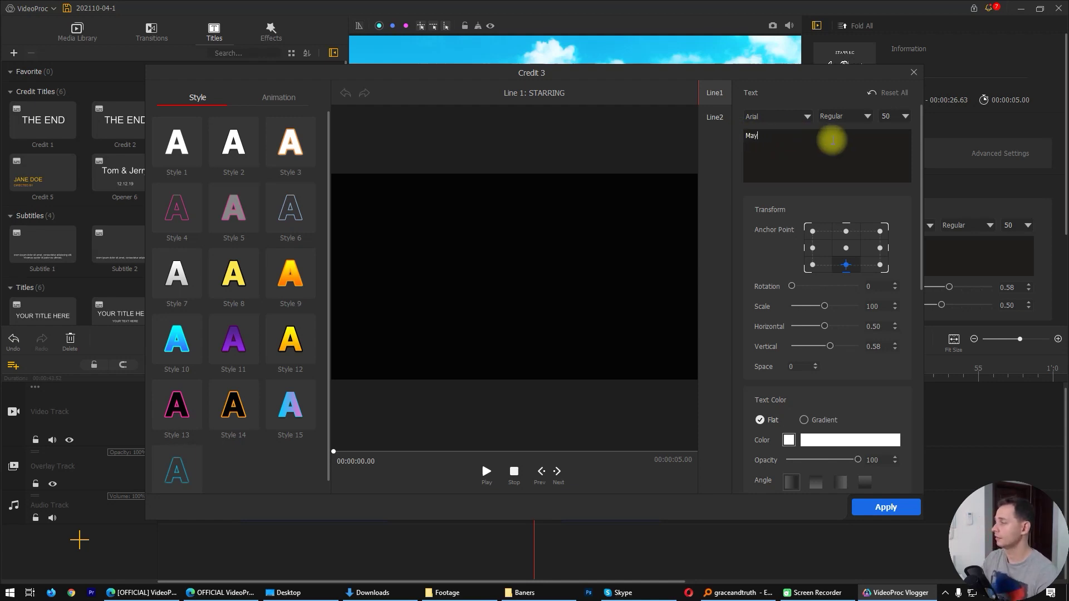
type("i like this sea")
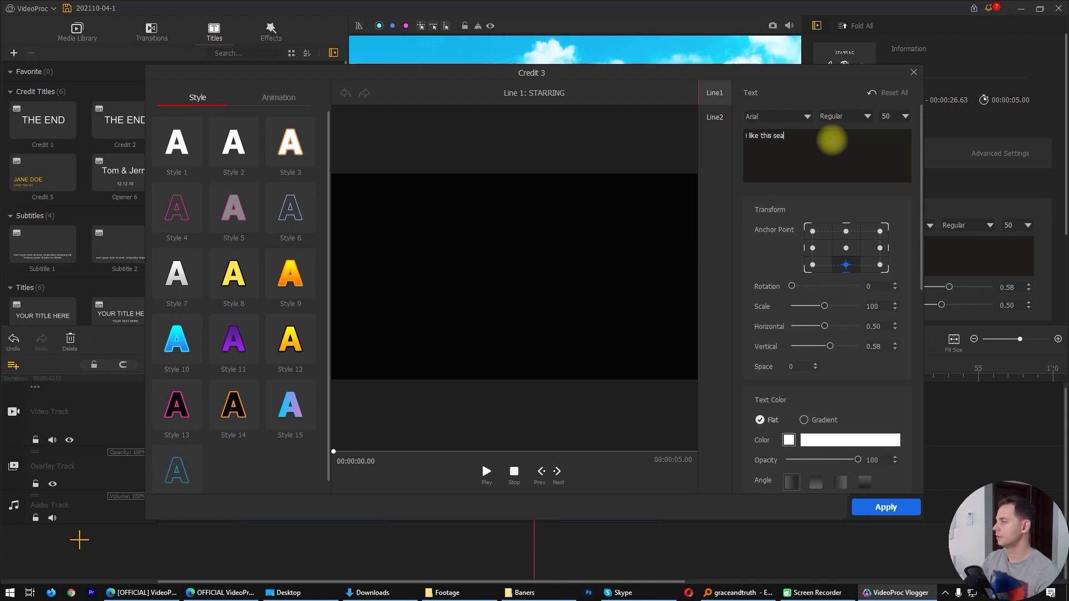
left_click(882, 508)
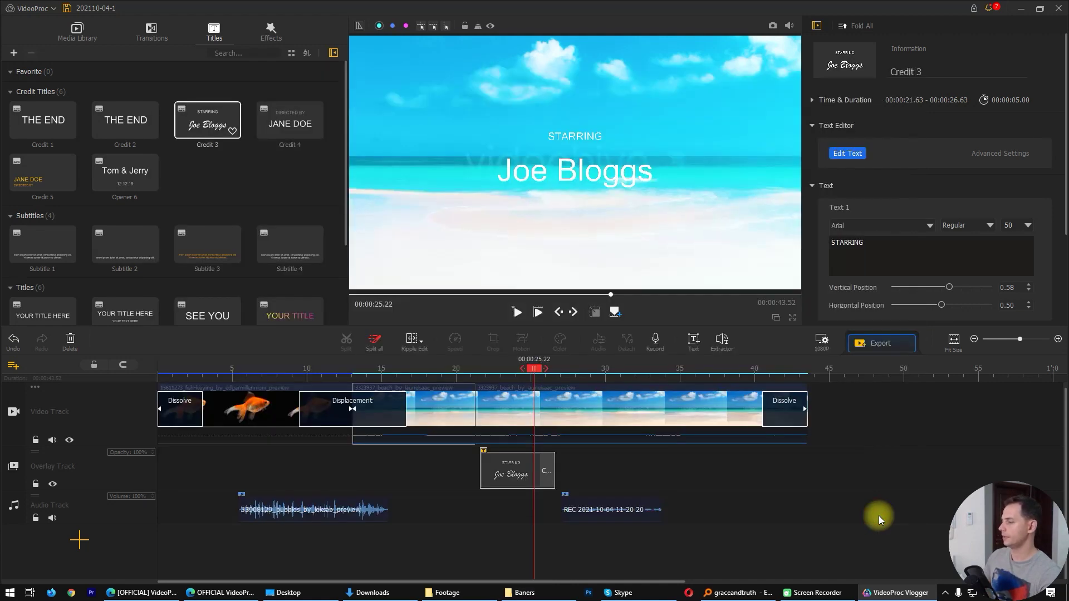
left_click(510, 452)
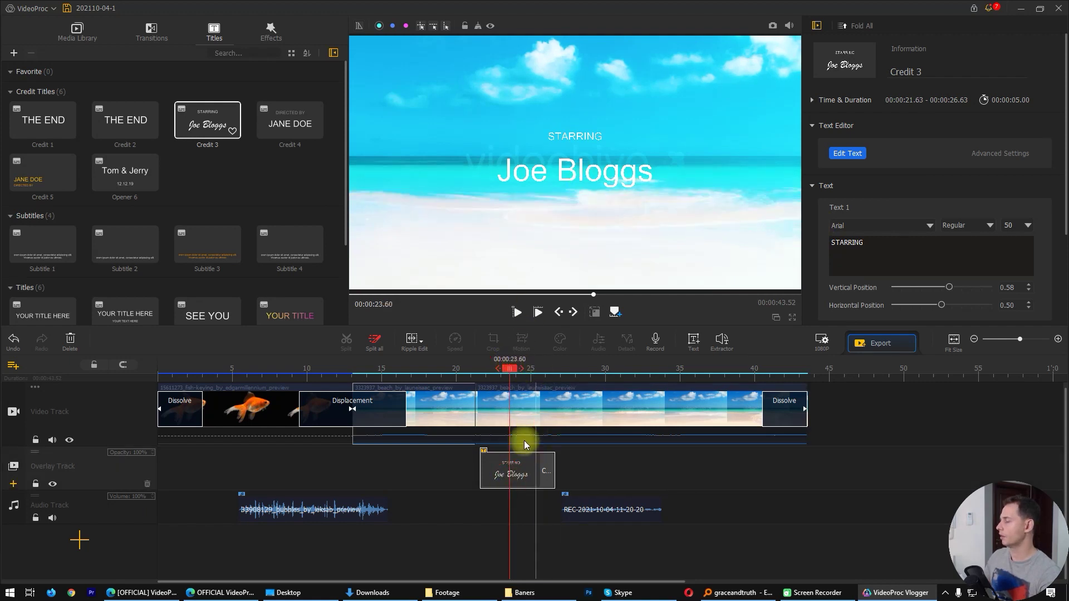
- Try pink, yellow, blue and outlined styles on STARRING, then apply the gold one
left_click(846, 155)
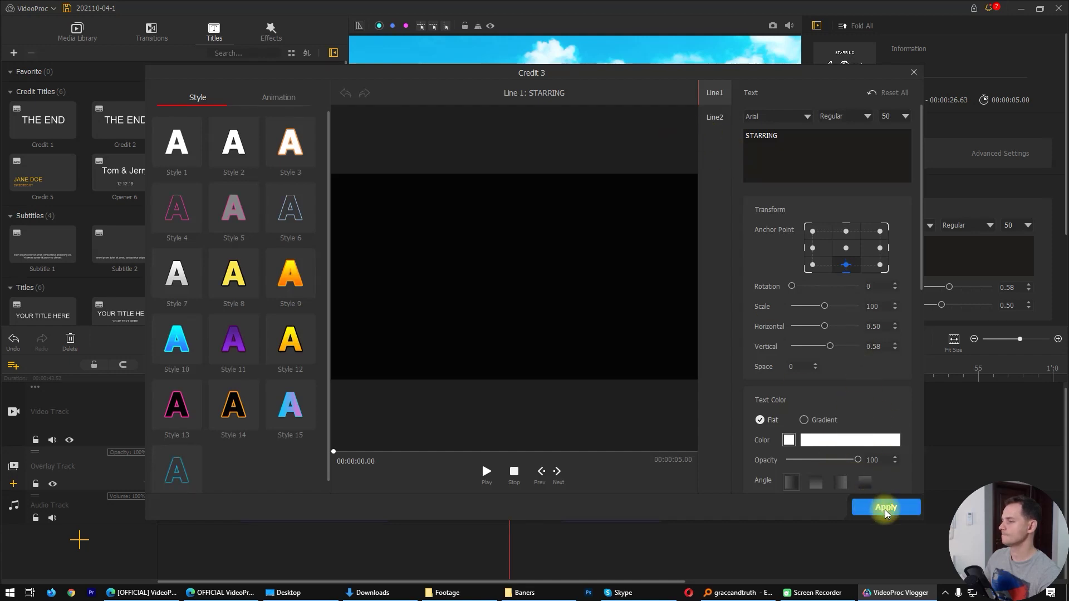
left_click(170, 210)
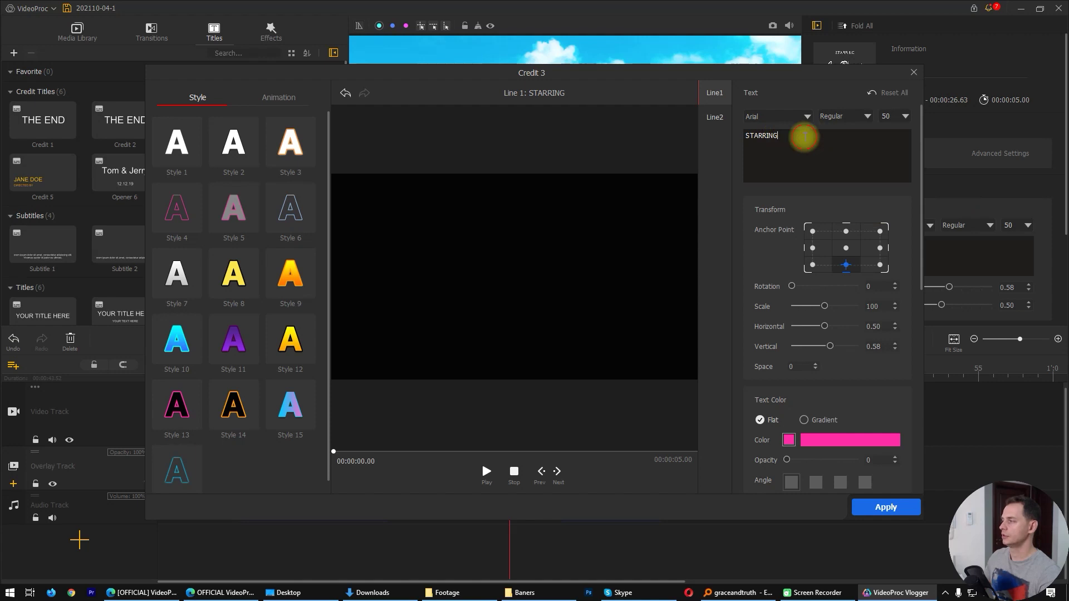
left_click(215, 280)
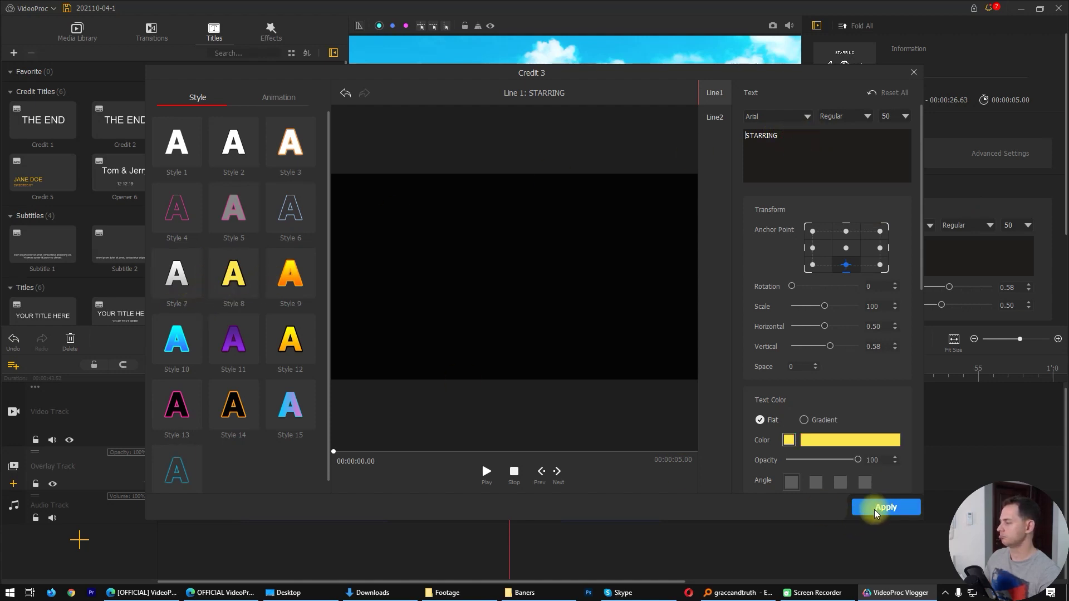
left_click(188, 349)
left_click(180, 412)
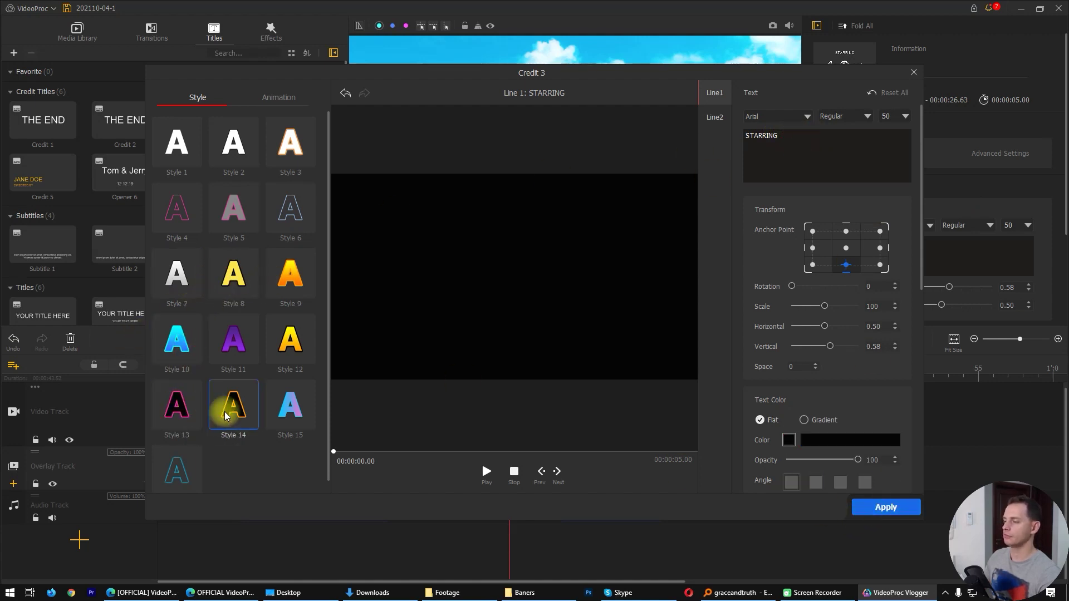
left_click(270, 414)
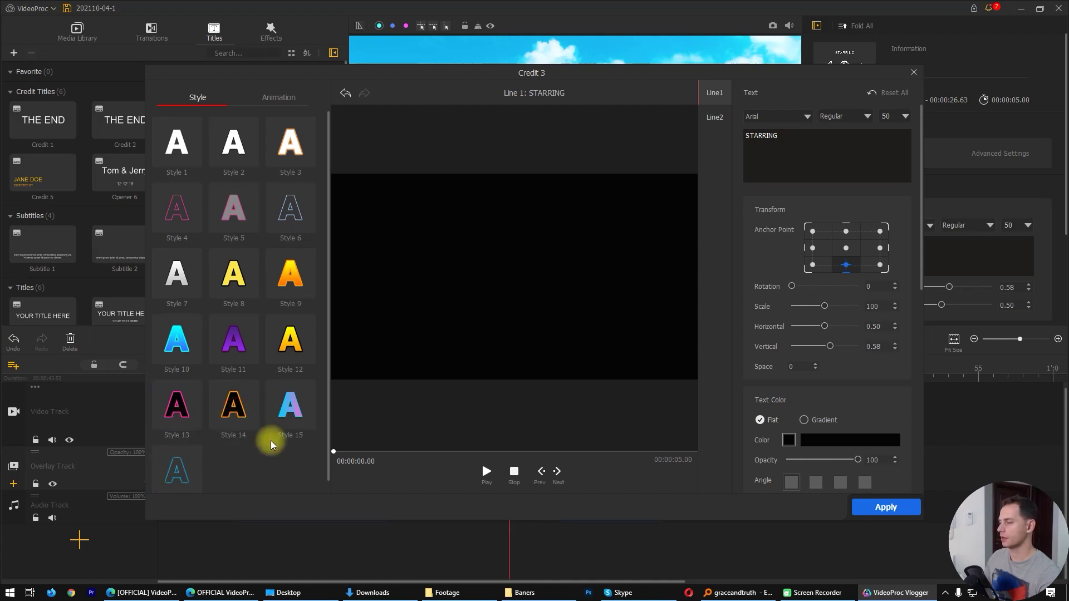
left_click(883, 507)
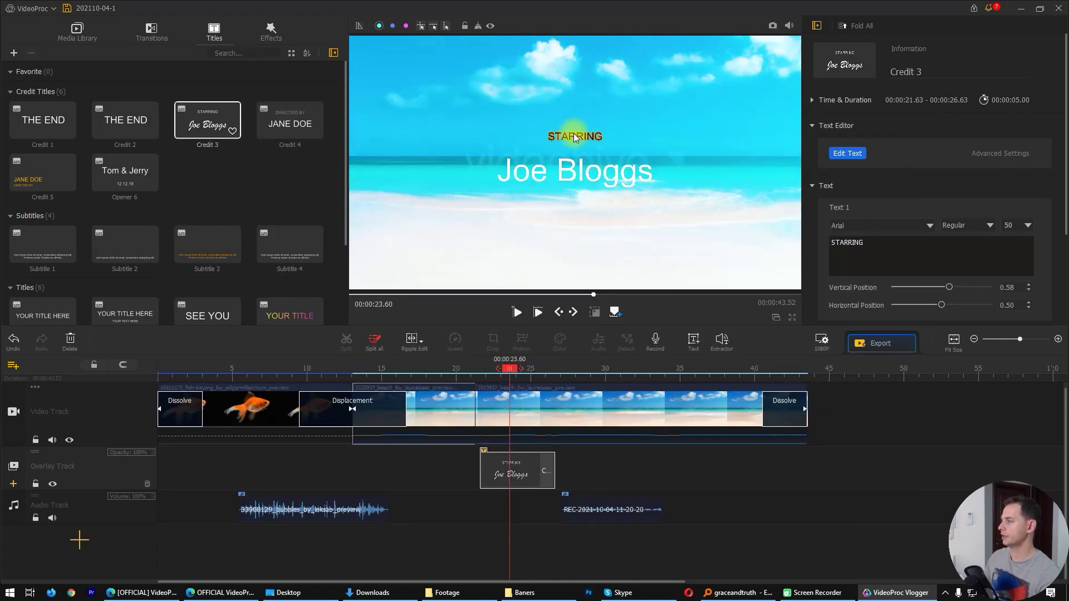
- Reposition the STARRING and Joe Bloggs lines of the Credit 3 title in the frame
left_click(566, 176)
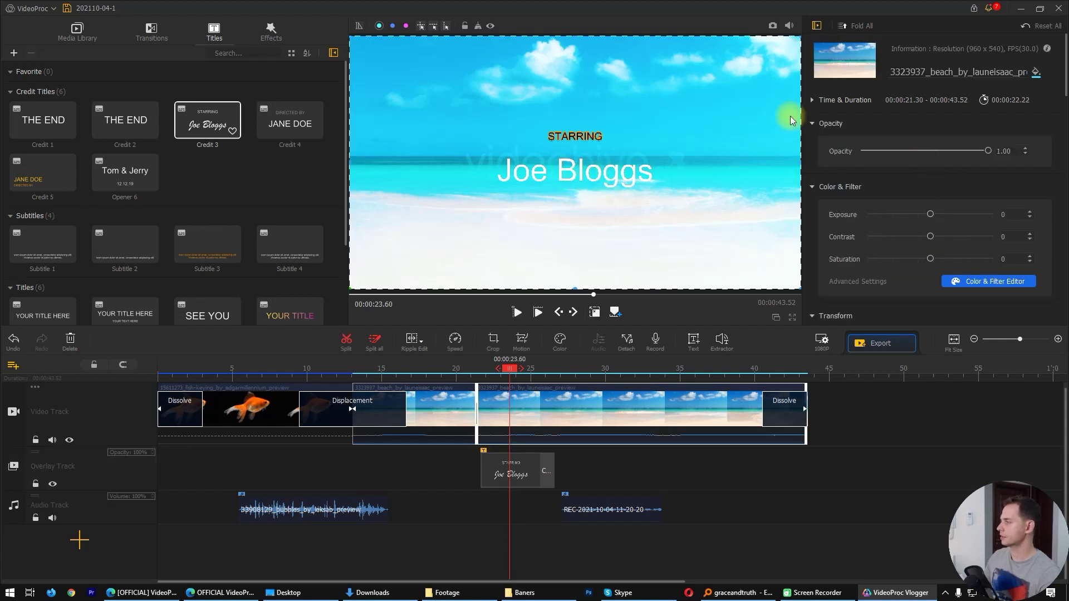
left_click(499, 470)
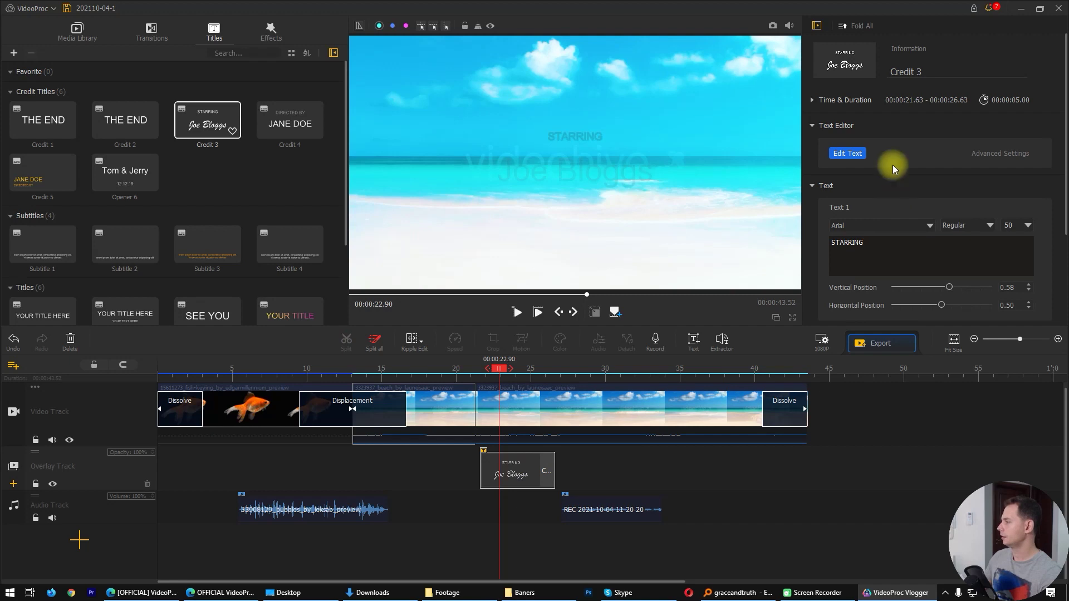
left_click(883, 246)
scroll(941, 253, "down", 3)
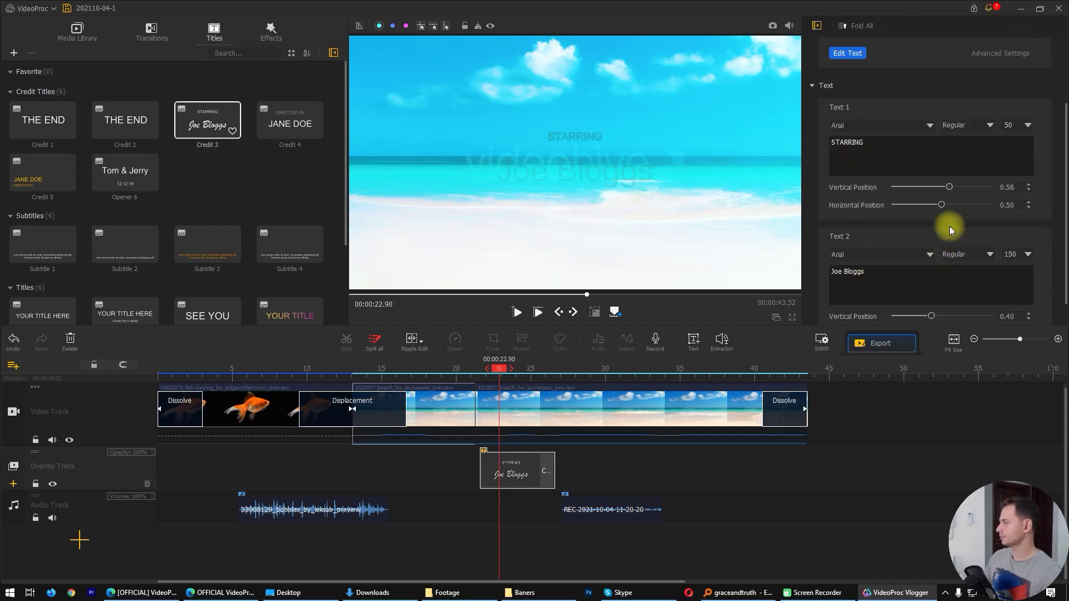
mouse_move(954, 192)
left_mouse_down()
mouse_move(931, 207)
mouse_move(946, 206)
left_mouse_up()
scroll(931, 286, "down", 1)
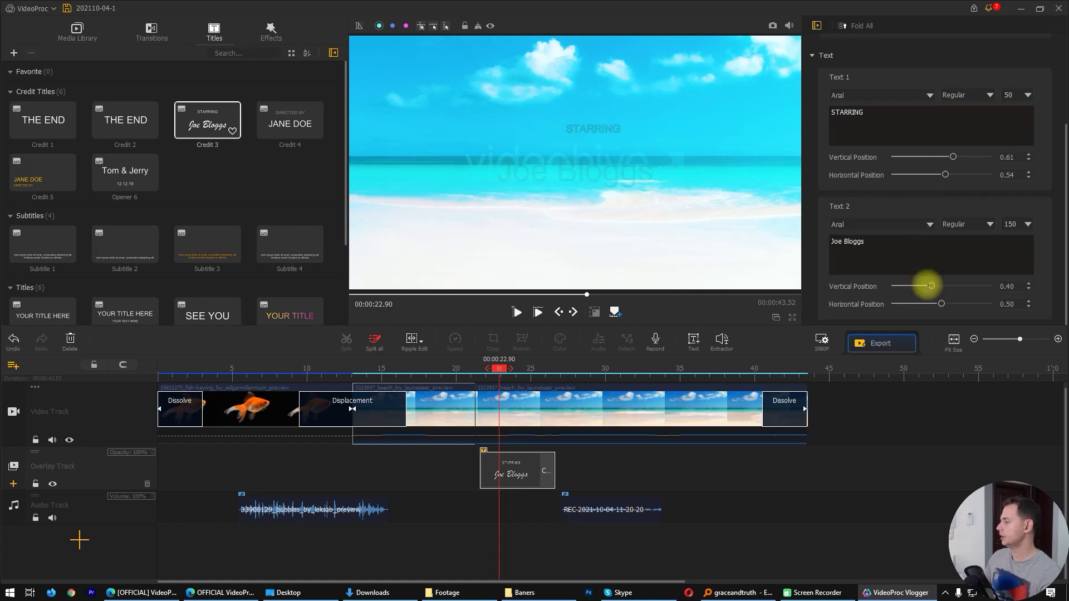
left_click_drag(931, 287, 945, 309)
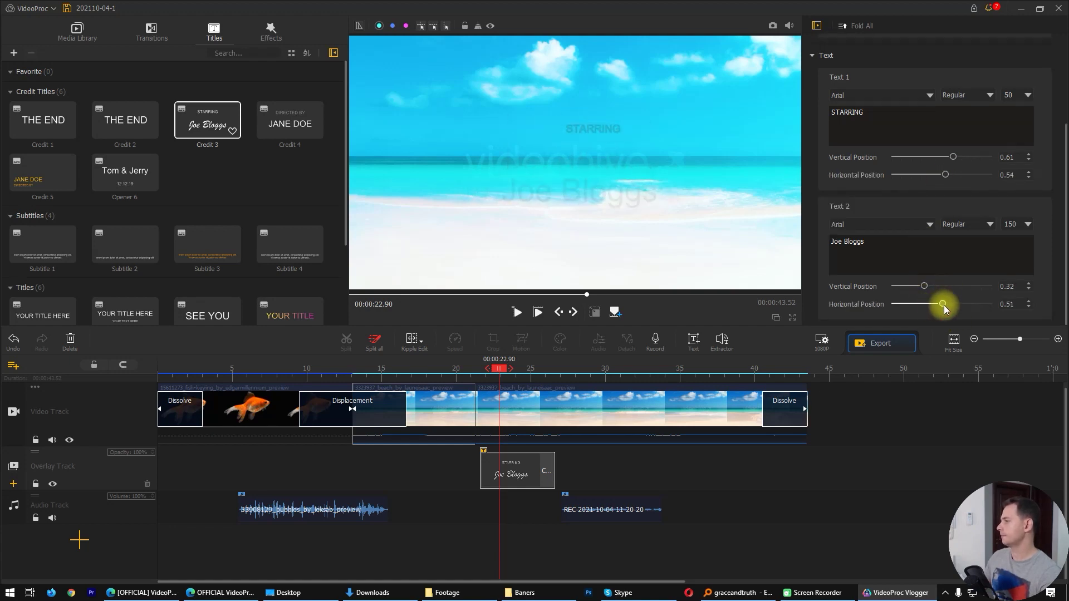
scroll(934, 239, "up", 2)
scroll(936, 289, "up", 1)
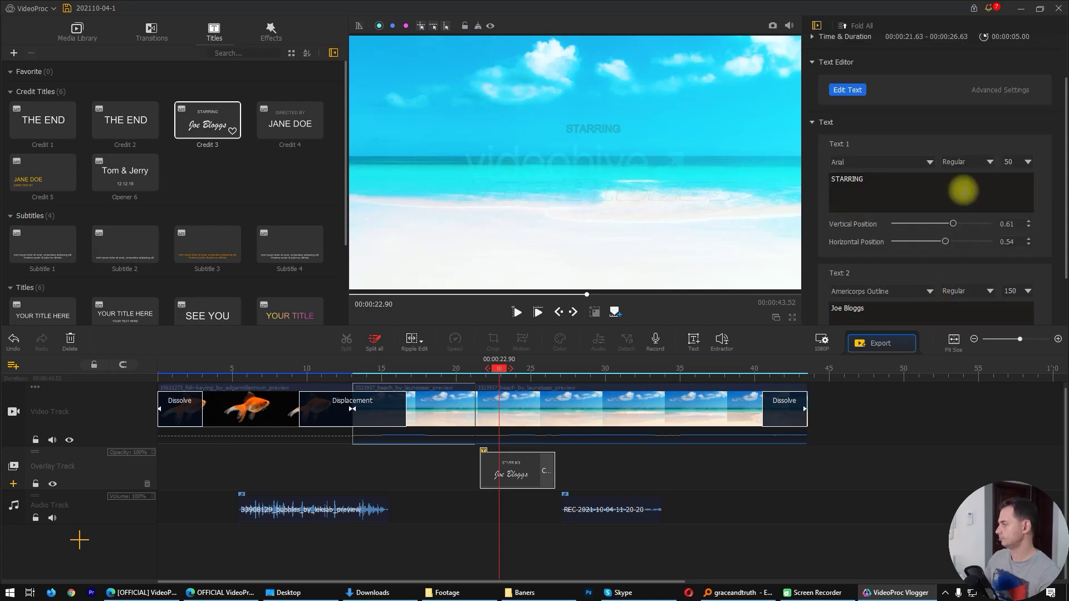
- Set the STARRING font to Blazed
left_click(923, 162)
scroll(908, 288, "down", 9)
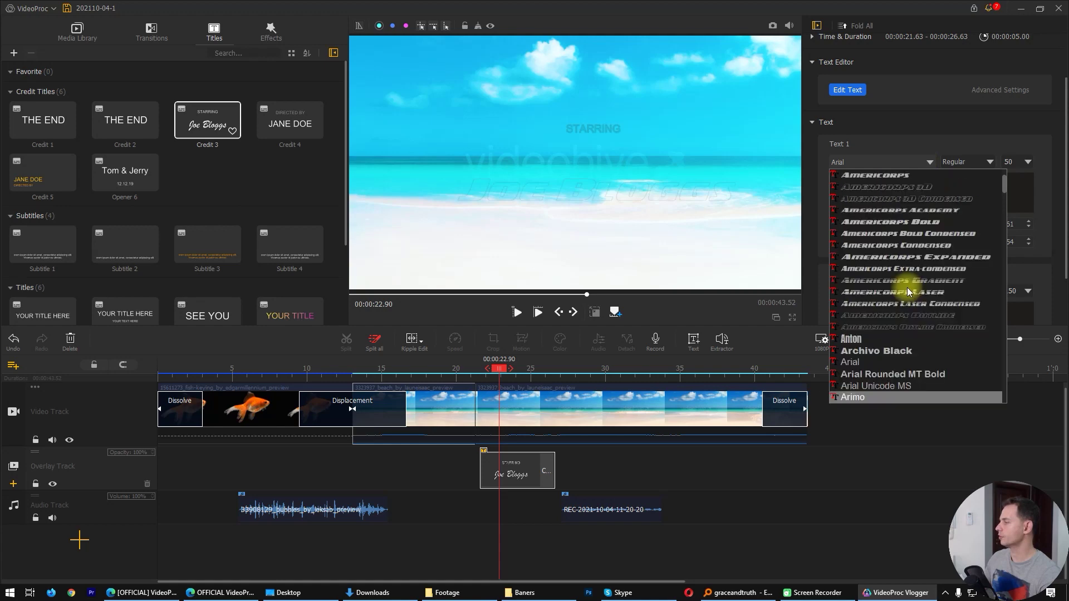
left_click(898, 223)
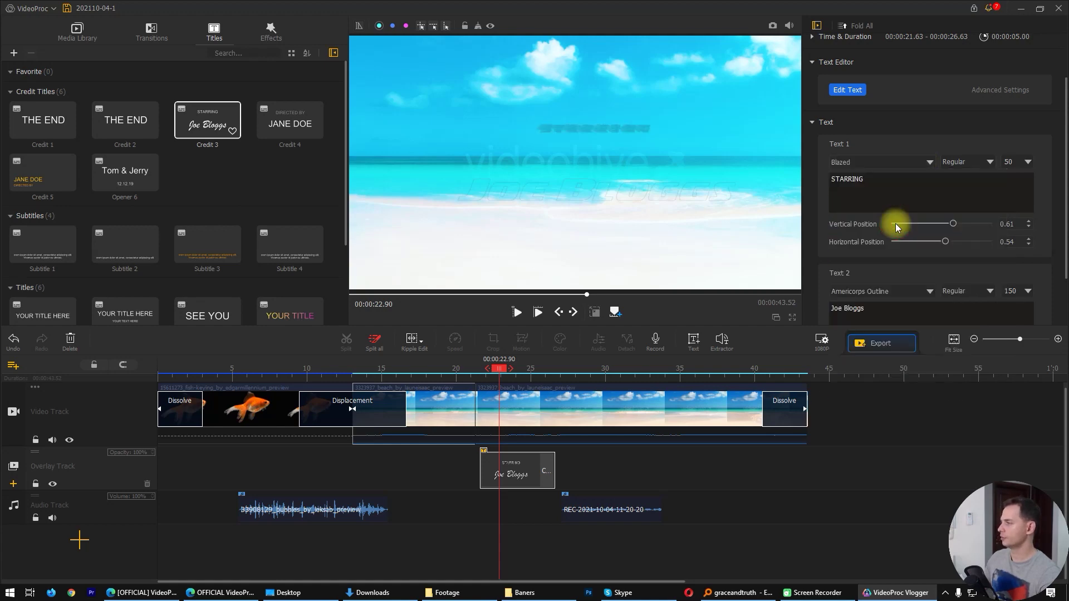
- Shift the beach video right to fill the frame, then reselect the Credit 3 title
left_click(545, 128)
left_click_drag(607, 161, 656, 163)
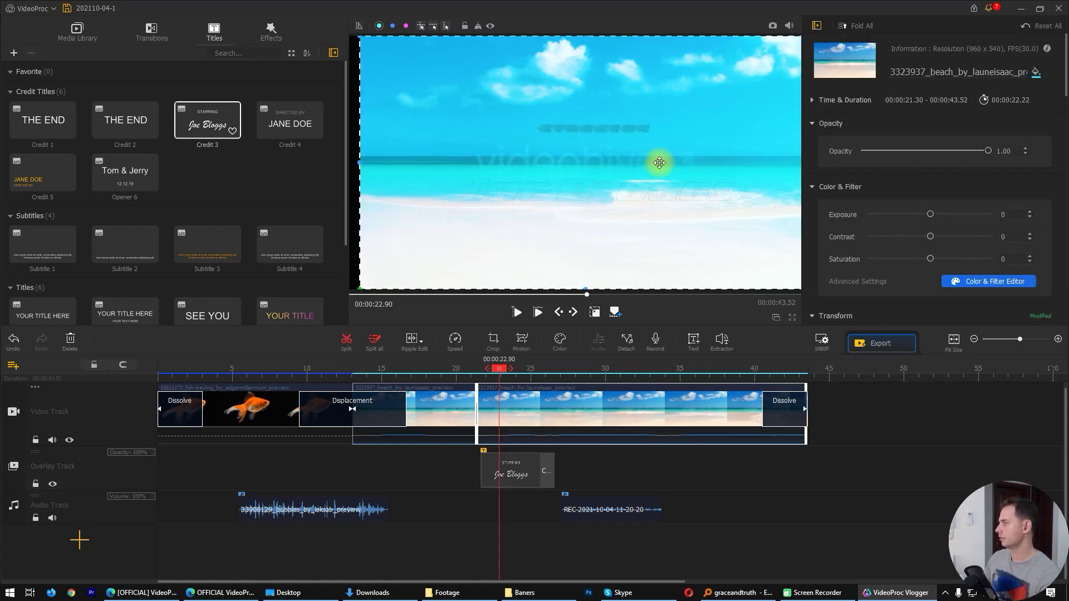
scroll(723, 502, "right", 10)
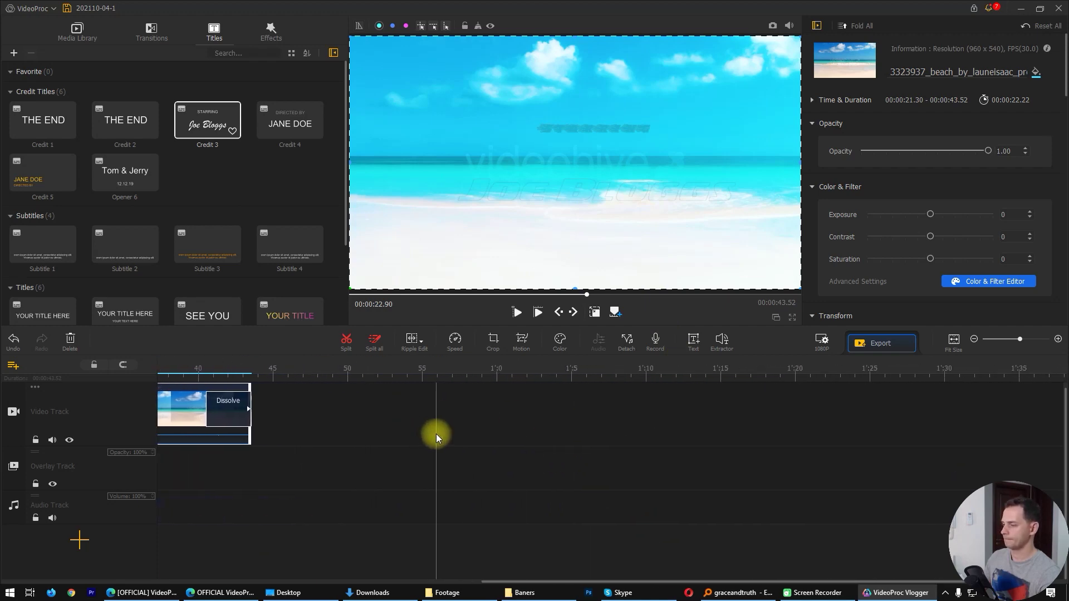
left_click_drag(535, 582, 265, 582)
left_click(423, 471)
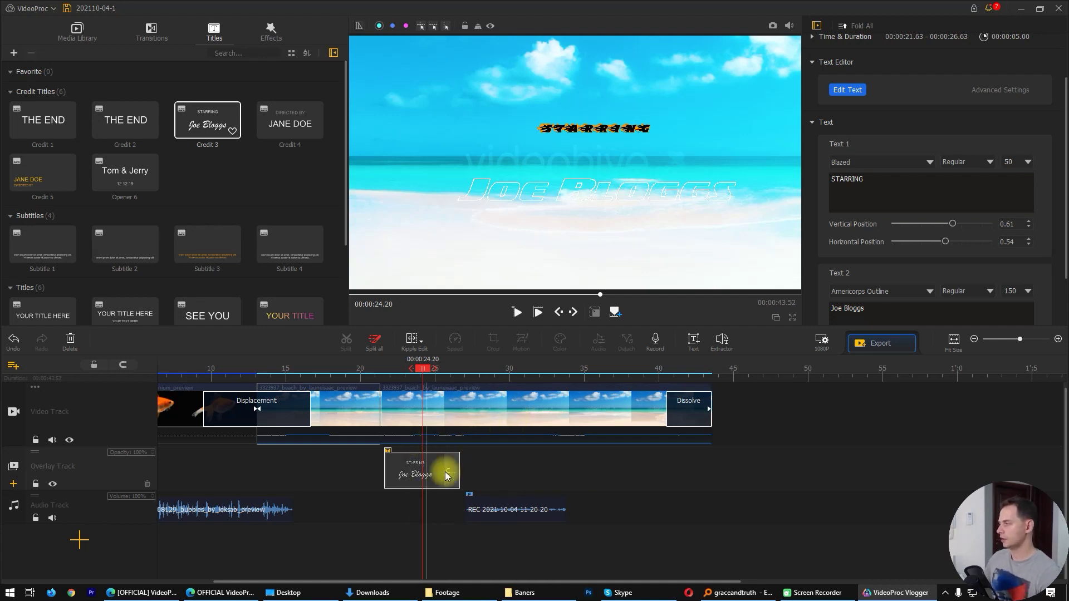
- Place the Subtitle 3 template on the subtitle track at the playhead
left_click(603, 201)
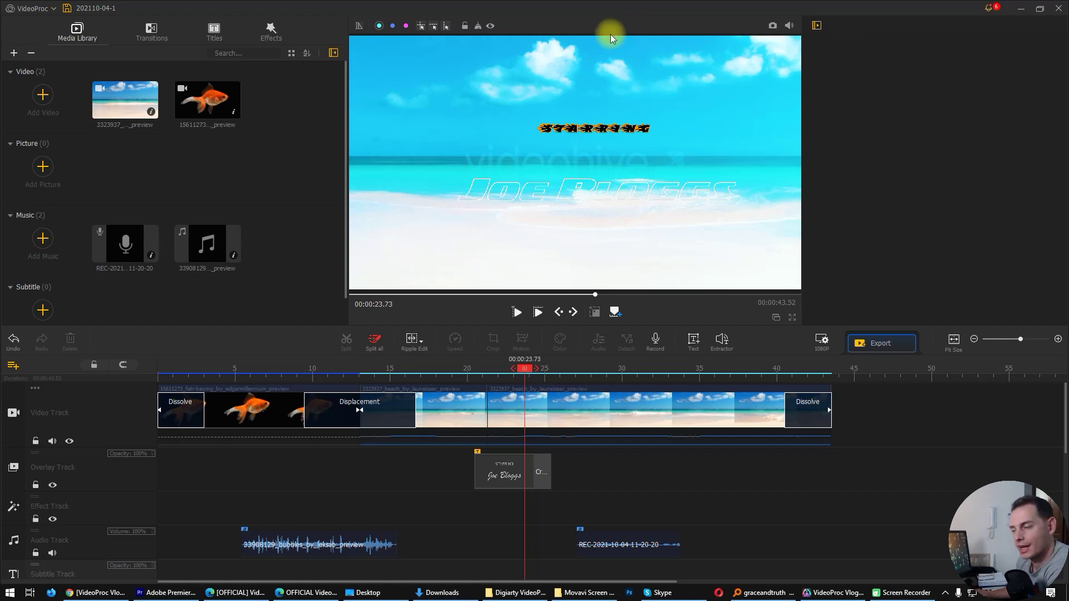
left_click(214, 31)
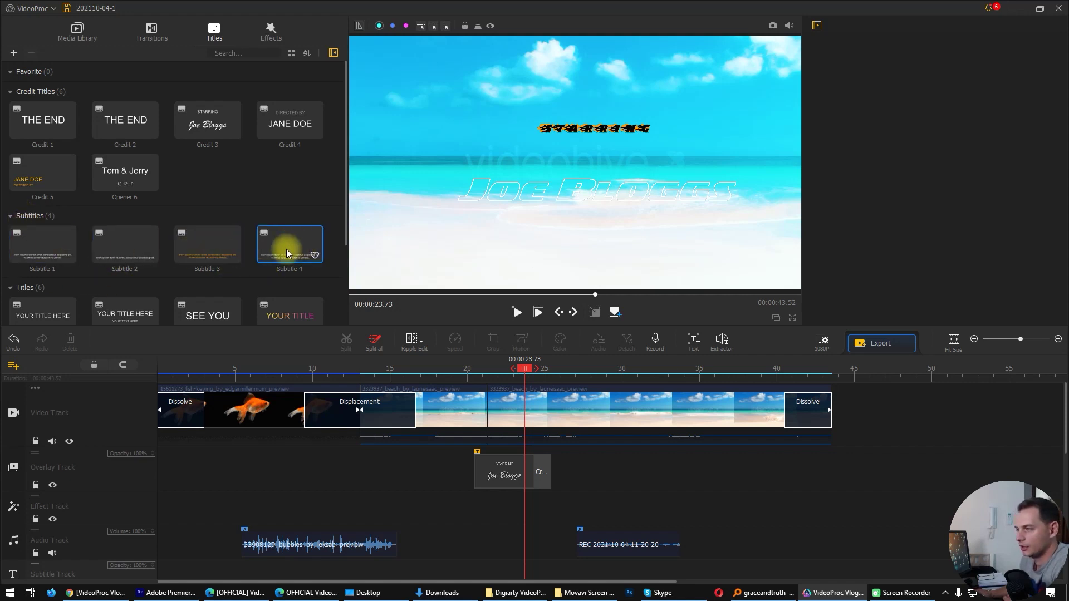
left_click_drag(207, 243, 603, 473)
mouse_move(941, 304)
left_mouse_down()
mouse_move(951, 307)
mouse_move(938, 310)
left_mouse_up()
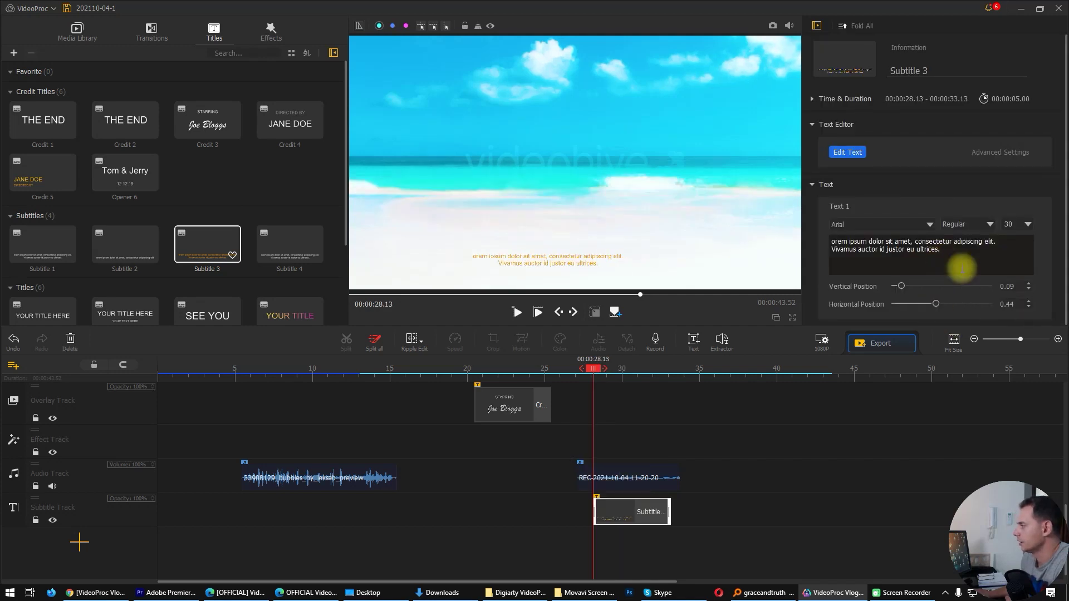
- Set the subtitle text size to 48 and select all its text for editing
left_click(1027, 226)
left_click(1017, 276)
scroll(1017, 277, "down", 4)
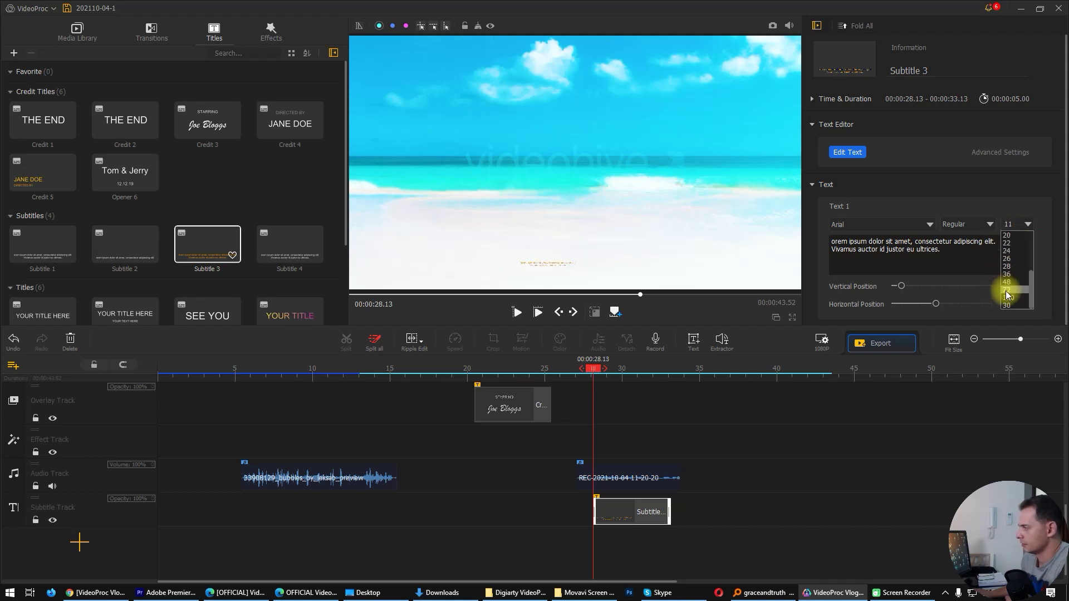
left_click(1012, 290)
left_click(1027, 224)
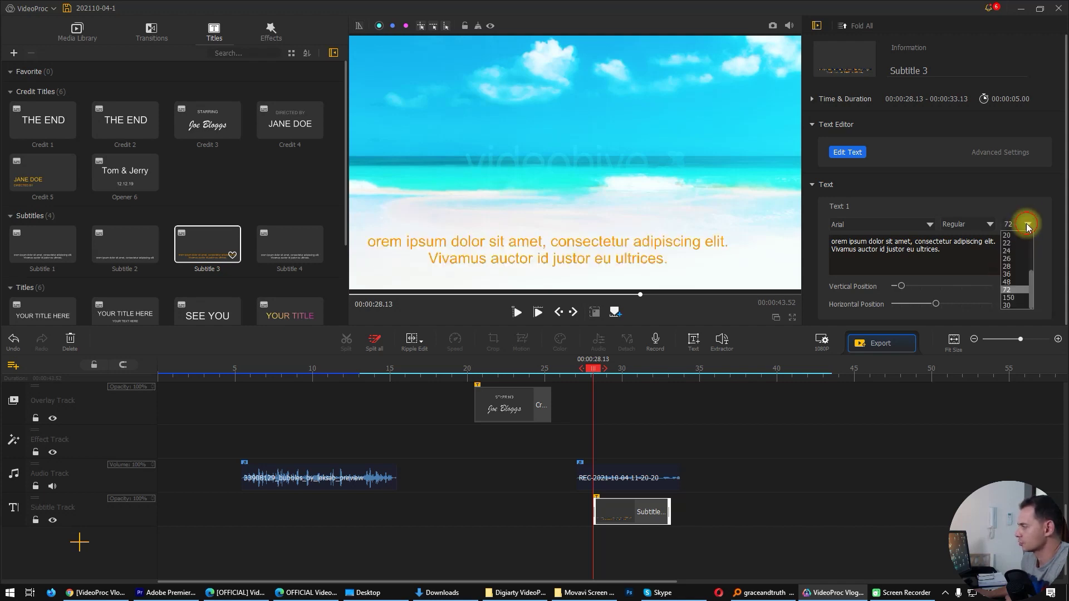
left_click(1012, 282)
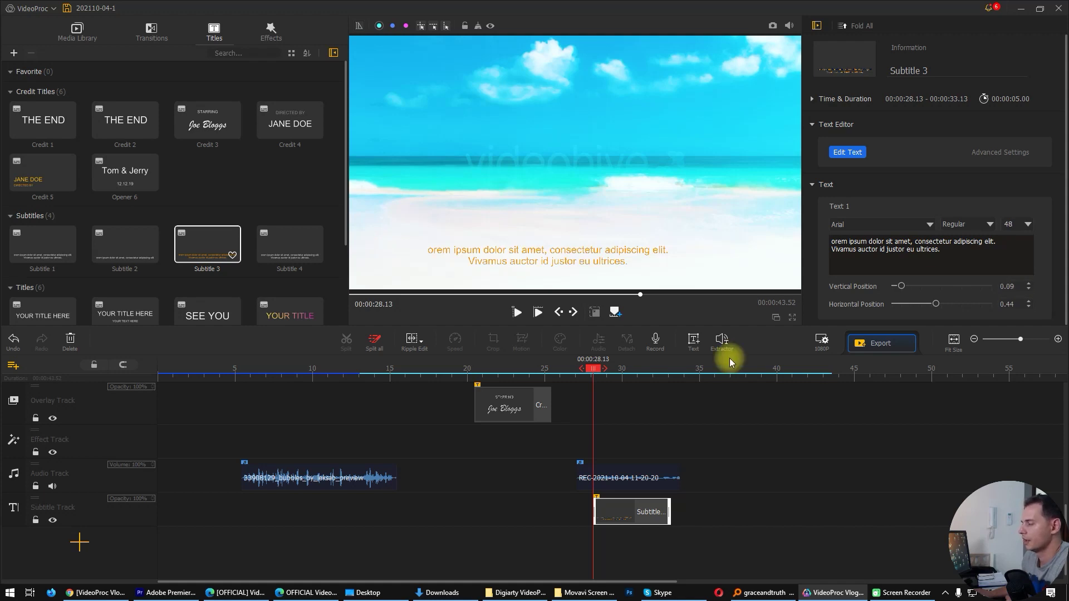
left_click_drag(635, 369, 610, 367)
left_click(955, 243)
key("ctrl+a")
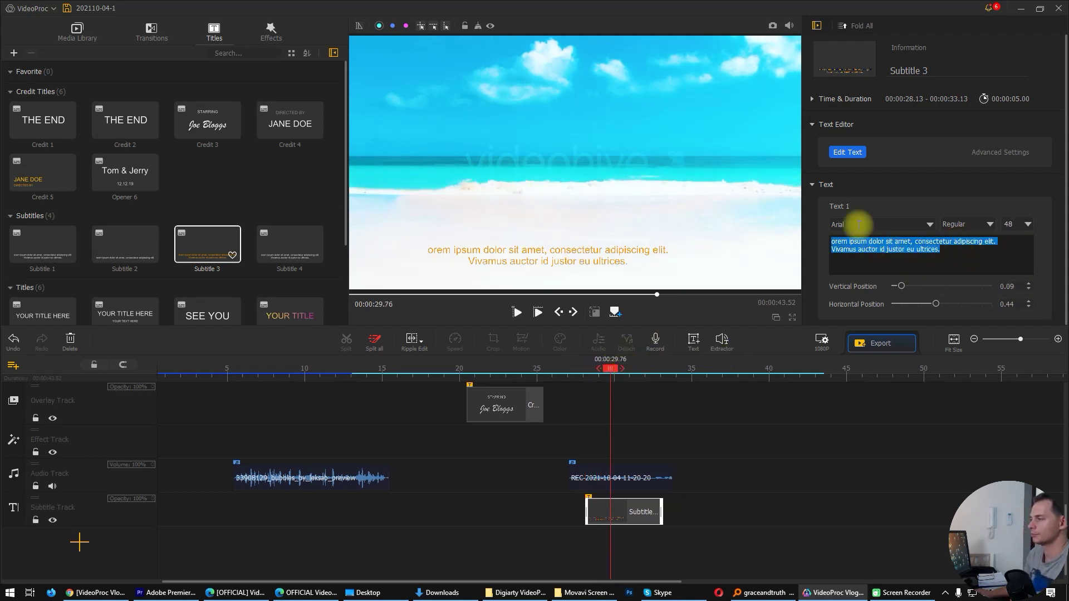
left_click(271, 31)
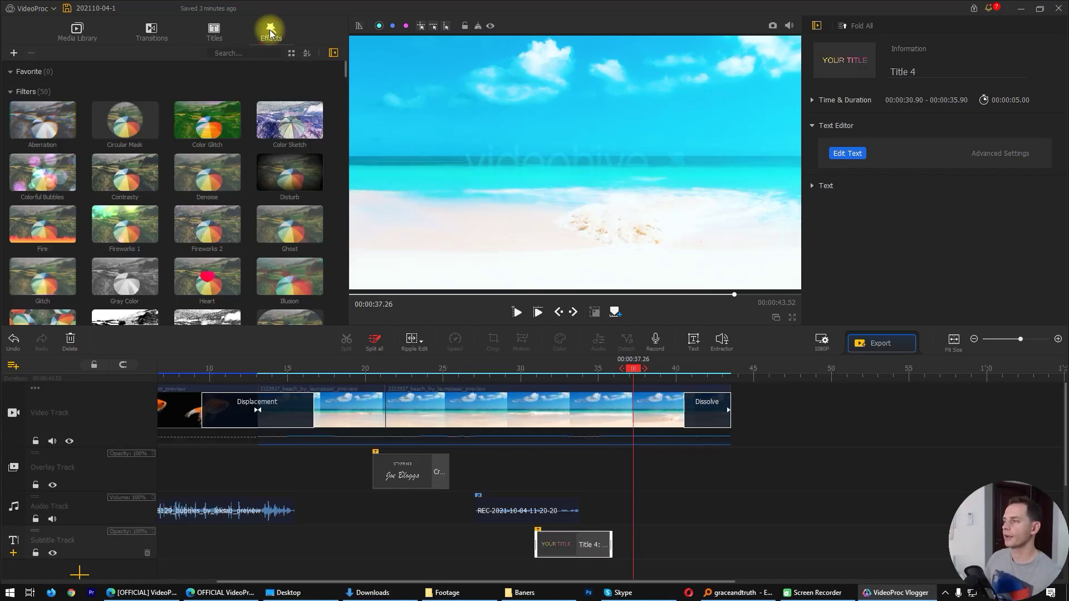
- Add the Color Glitch effect to the effect track and preview it over the beach
left_click_drag(226, 134, 688, 438)
scroll(738, 476, "up", 2)
left_click_drag(686, 370, 660, 374)
mouse_move(702, 375)
left_mouse_down()
mouse_move(763, 380)
mouse_move(710, 385)
left_mouse_up()
left_click(702, 386)
key("space")
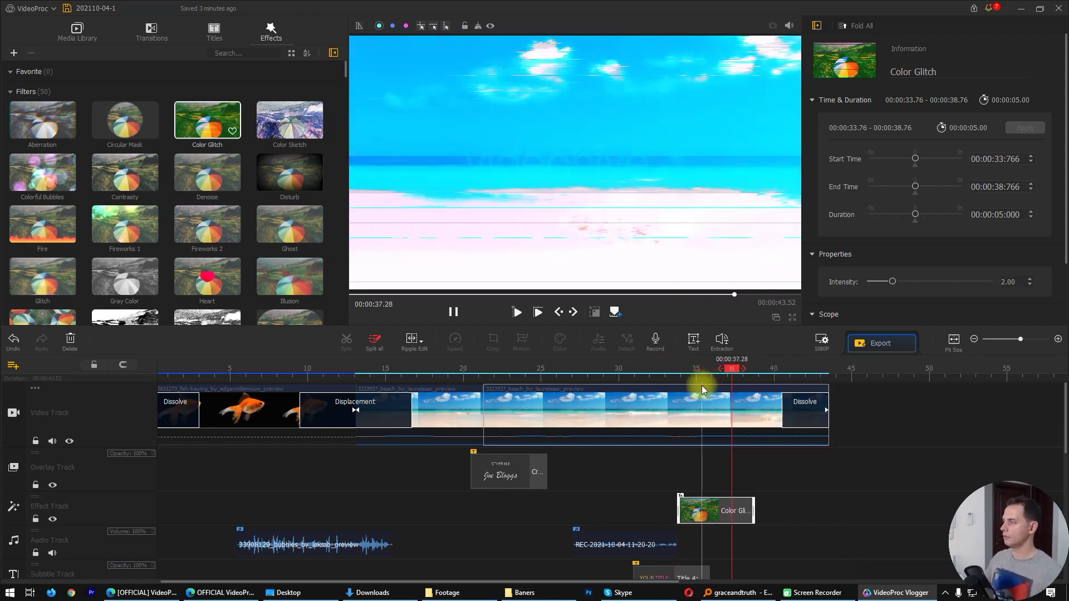
key("space")
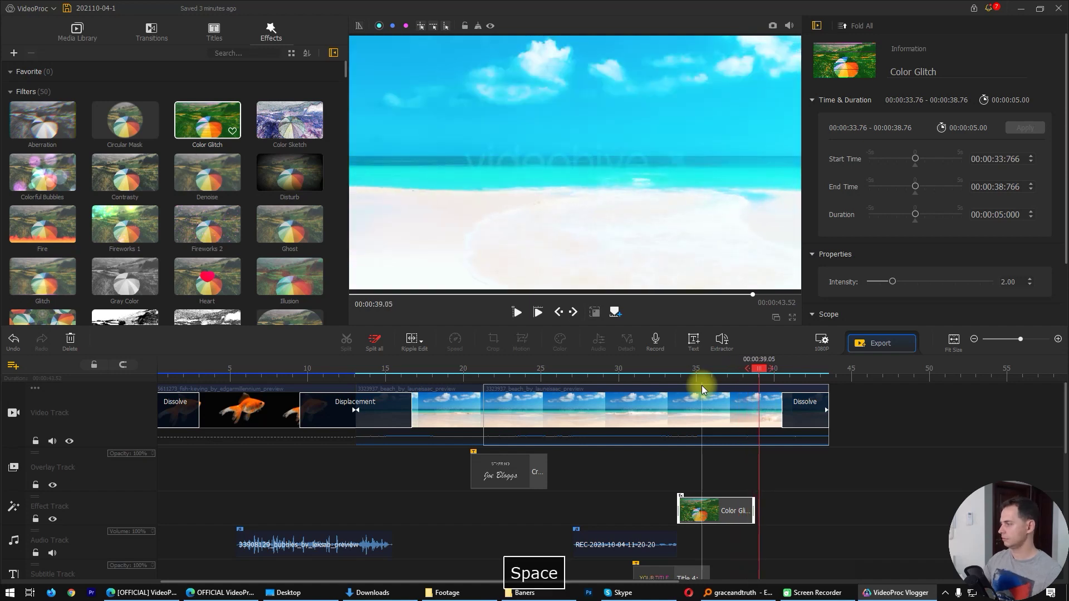
- Try the Rainbow 2 effect, move it to 39.33 s, then delete it
scroll(108, 208, "down", 2)
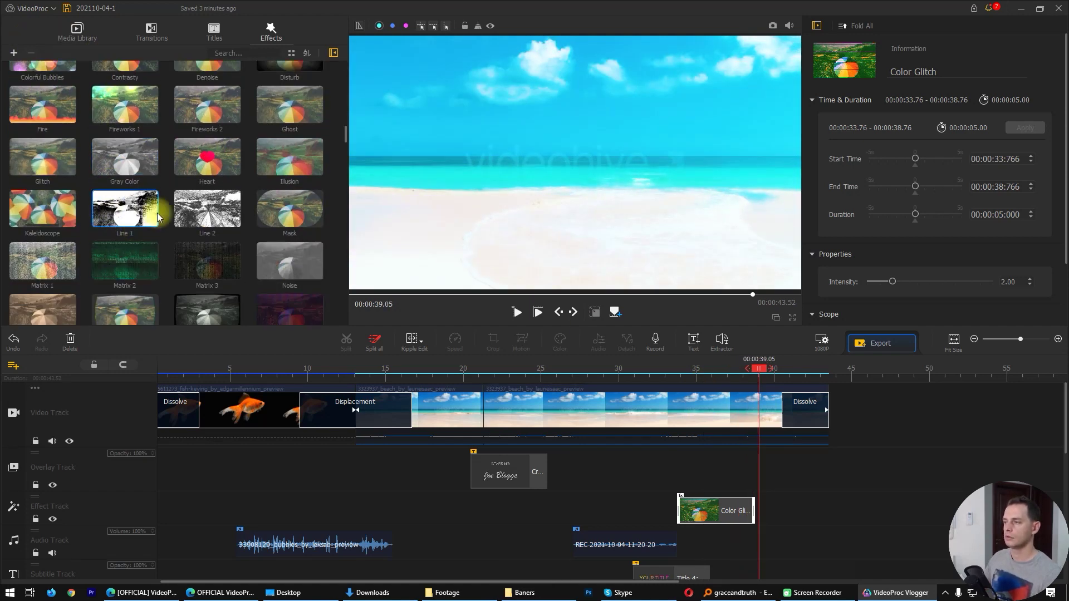
left_click(37, 257)
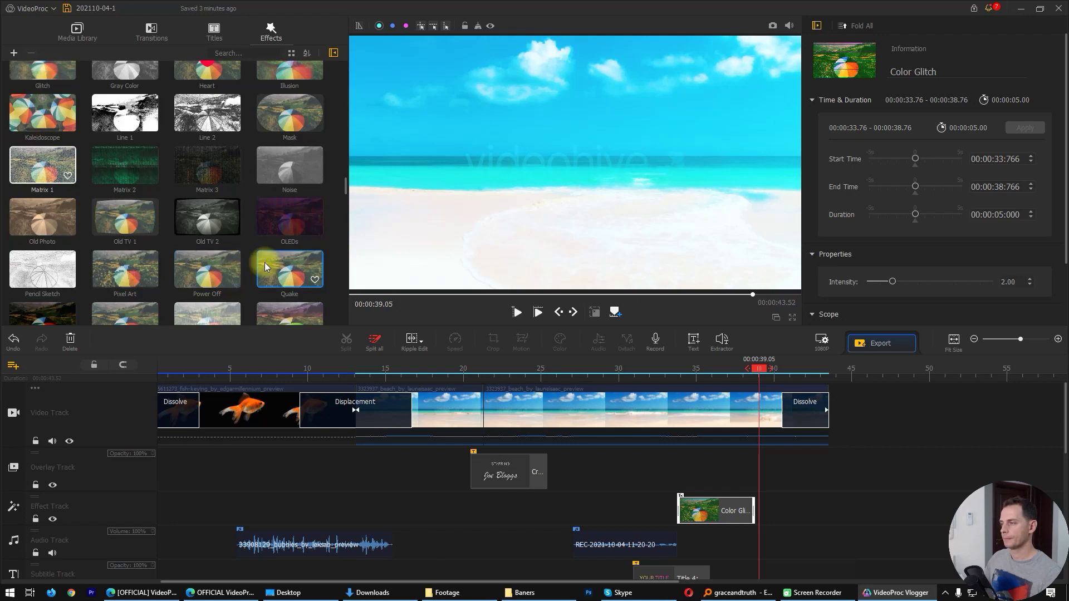
scroll(266, 263, "down", 4)
left_click_drag(65, 268, 619, 508)
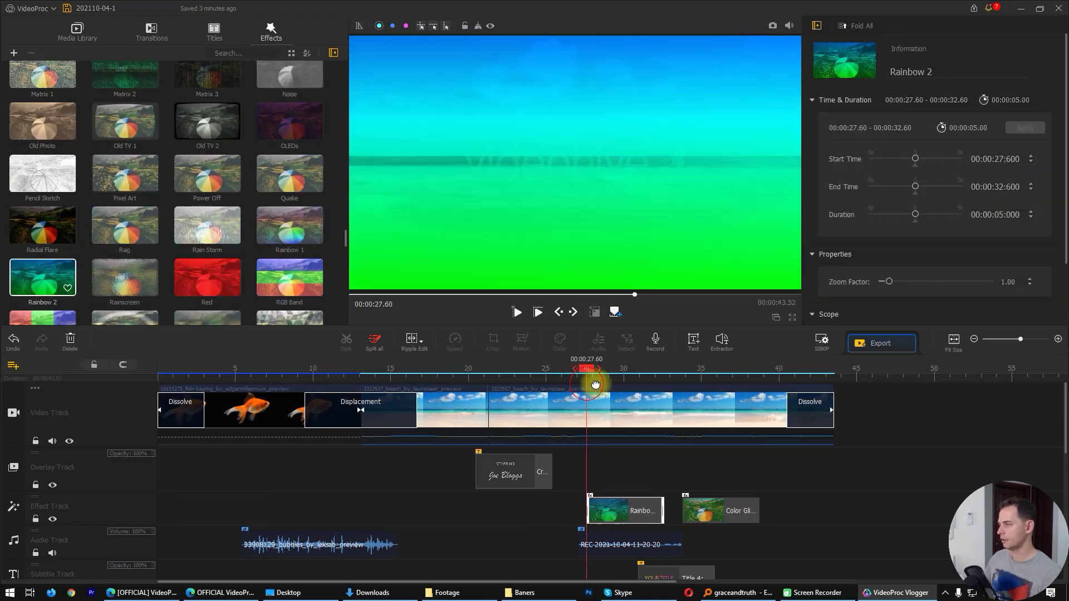
key("space")
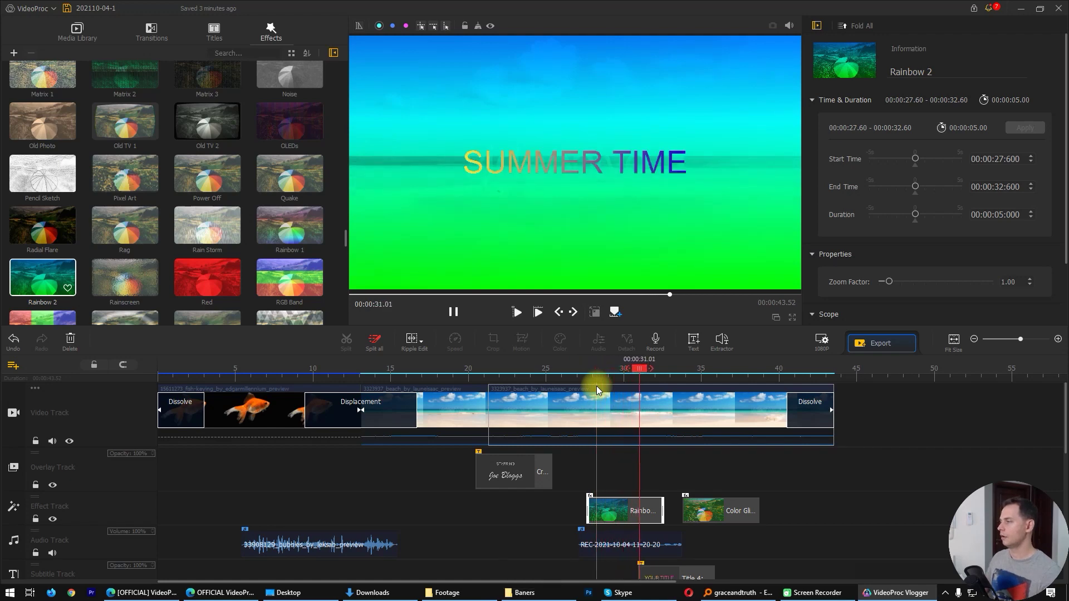
left_click_drag(629, 511, 811, 518)
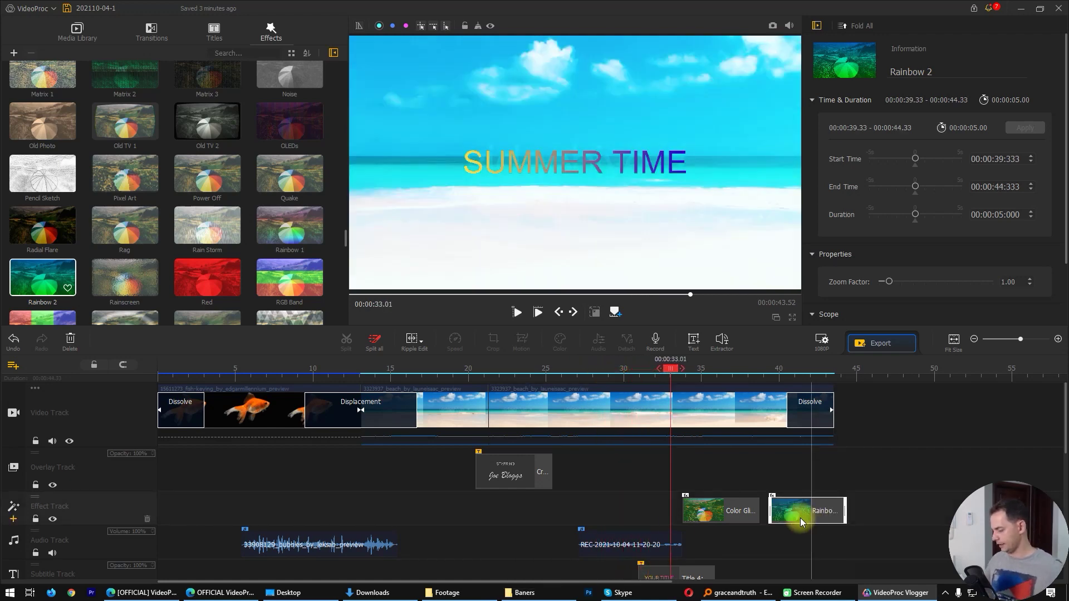
left_click(805, 505)
key("Delete")
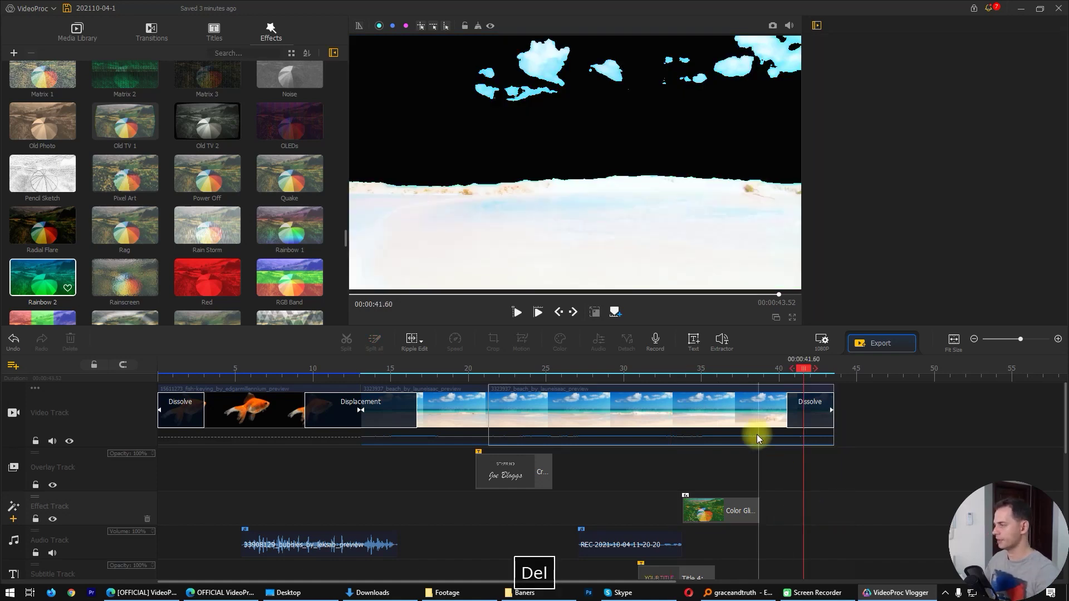
left_click(709, 368)
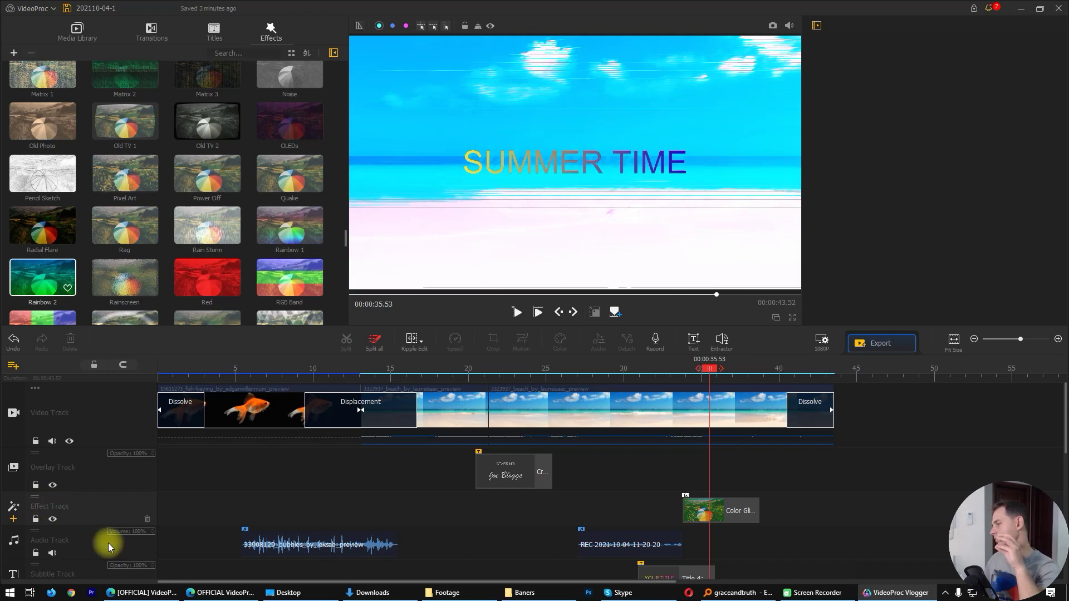
scroll(98, 501, "down", 2)
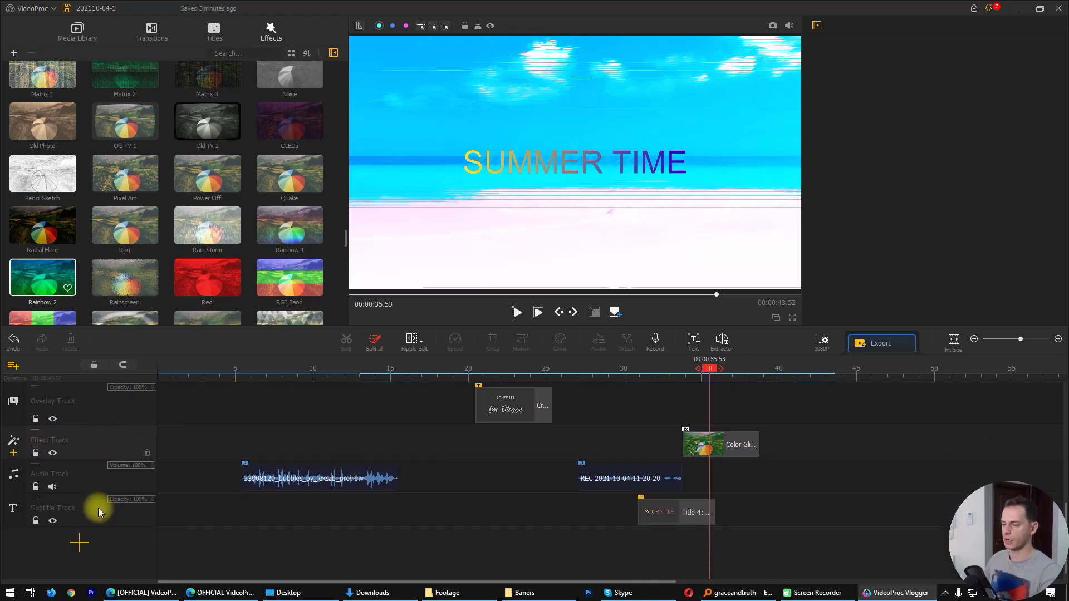
scroll(97, 514, "up", 2)
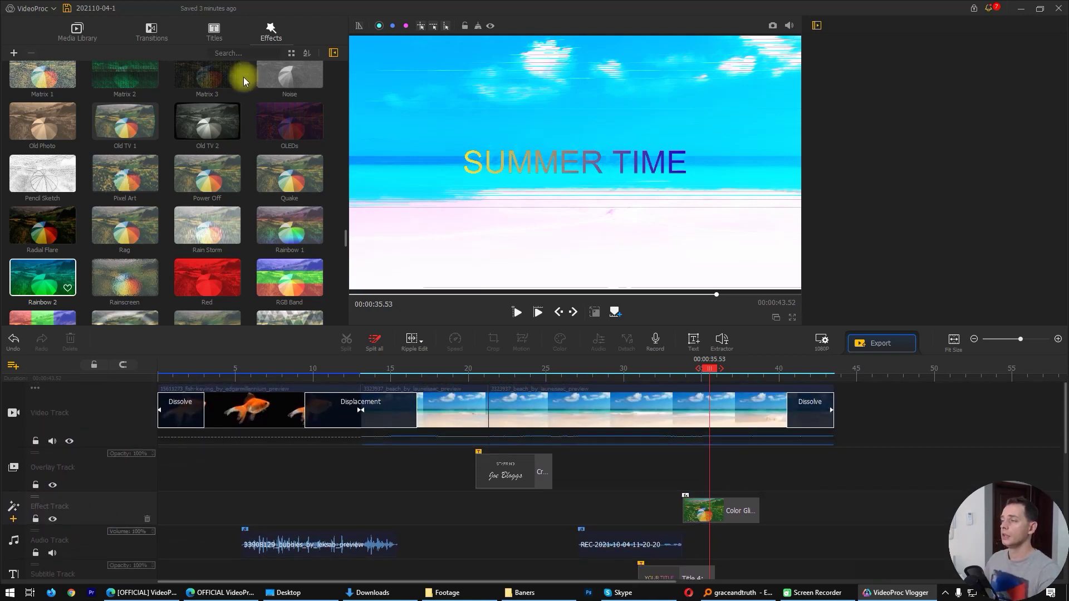
left_click(217, 33)
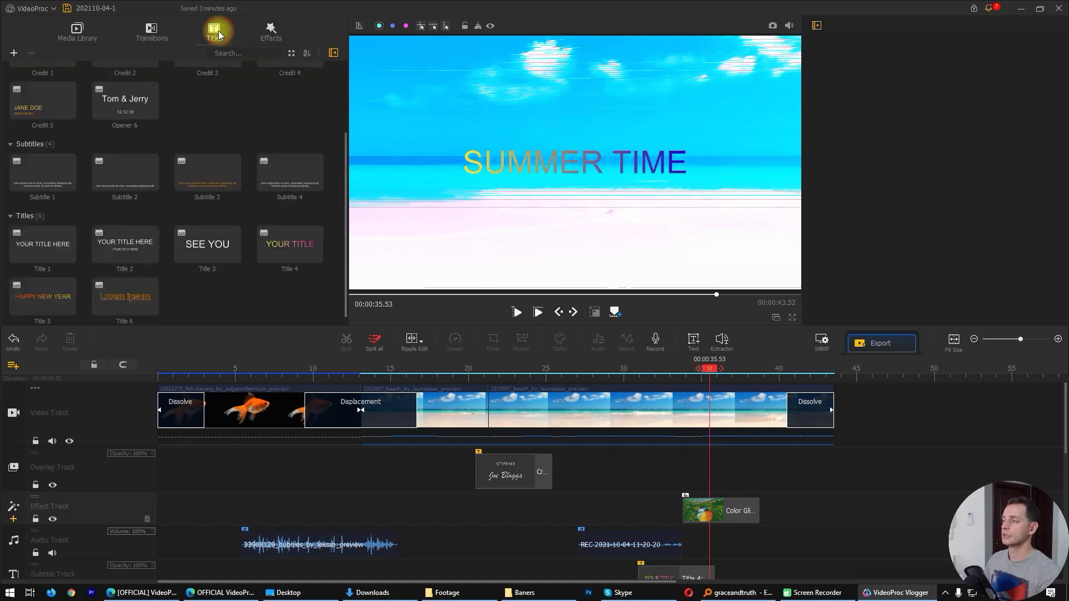
left_click(151, 31)
scroll(230, 226, "down", 1)
scroll(205, 215, "down", 3)
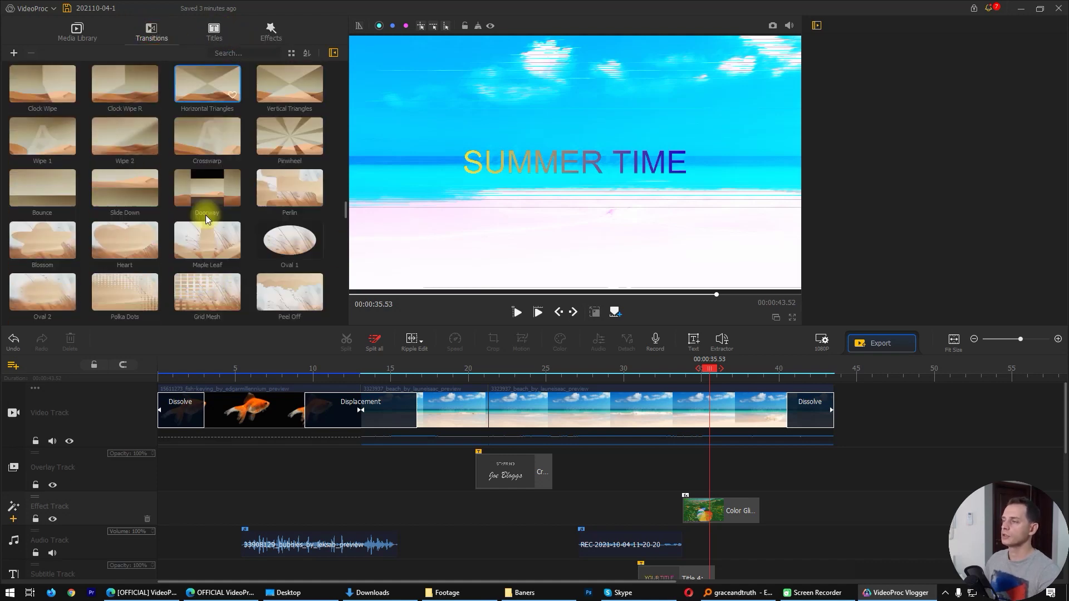
left_click(213, 31)
left_click(281, 30)
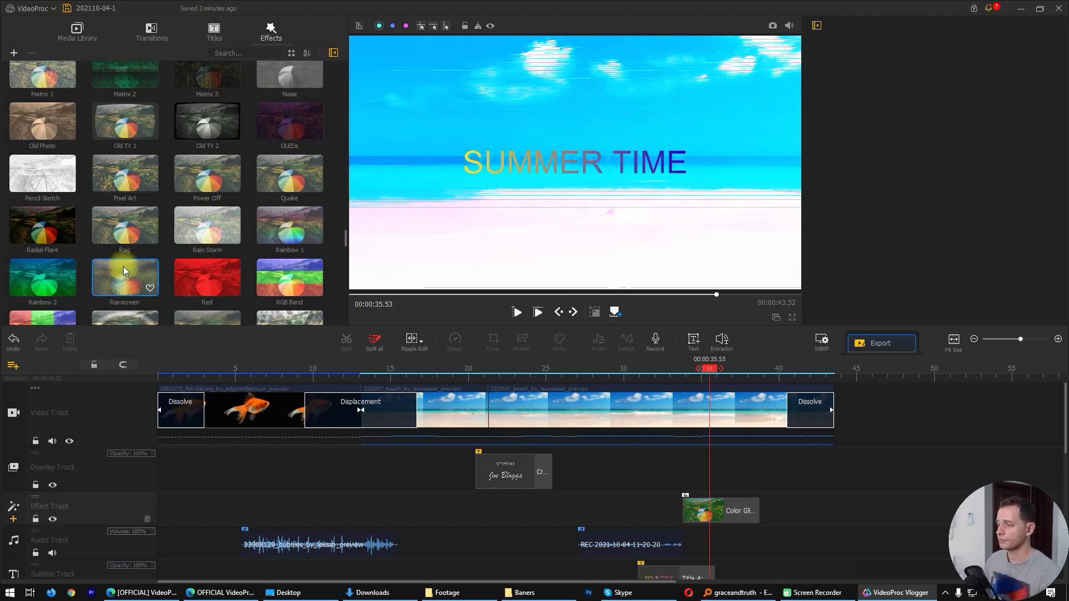
scroll(162, 214, "down", 2)
scroll(162, 214, "down", 1)
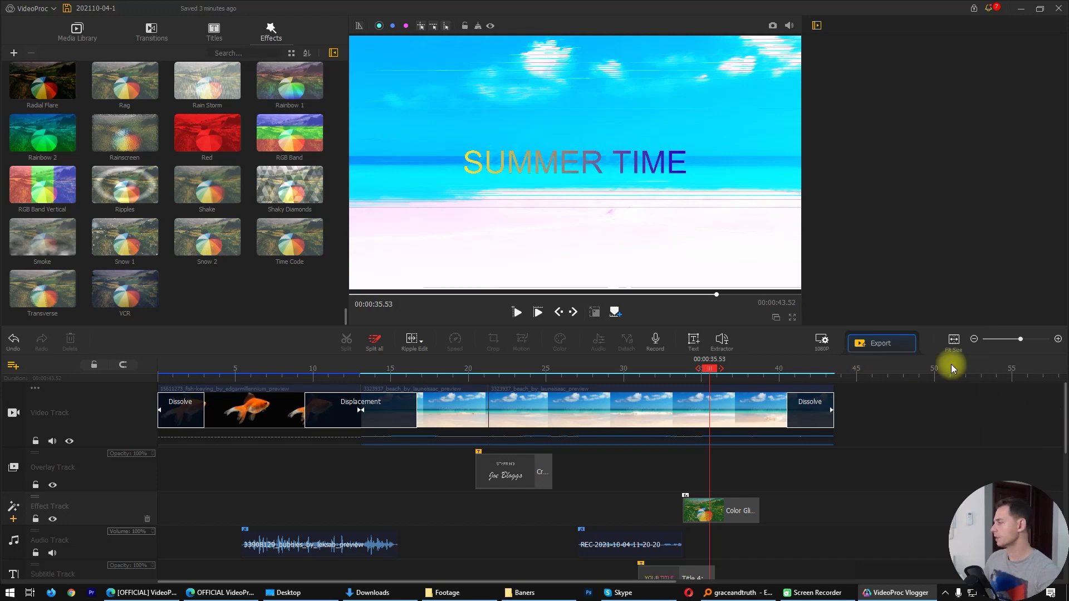
- Open the MP4 export settings, select the file name, and bring up the output-folder picker
left_click(886, 343)
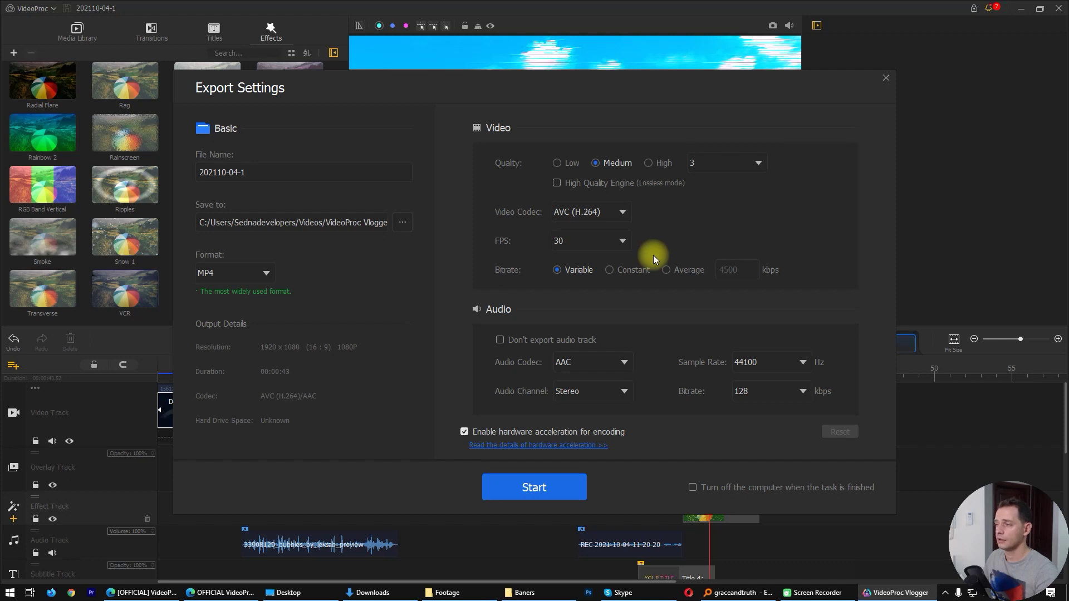
left_click_drag(285, 172, 179, 176)
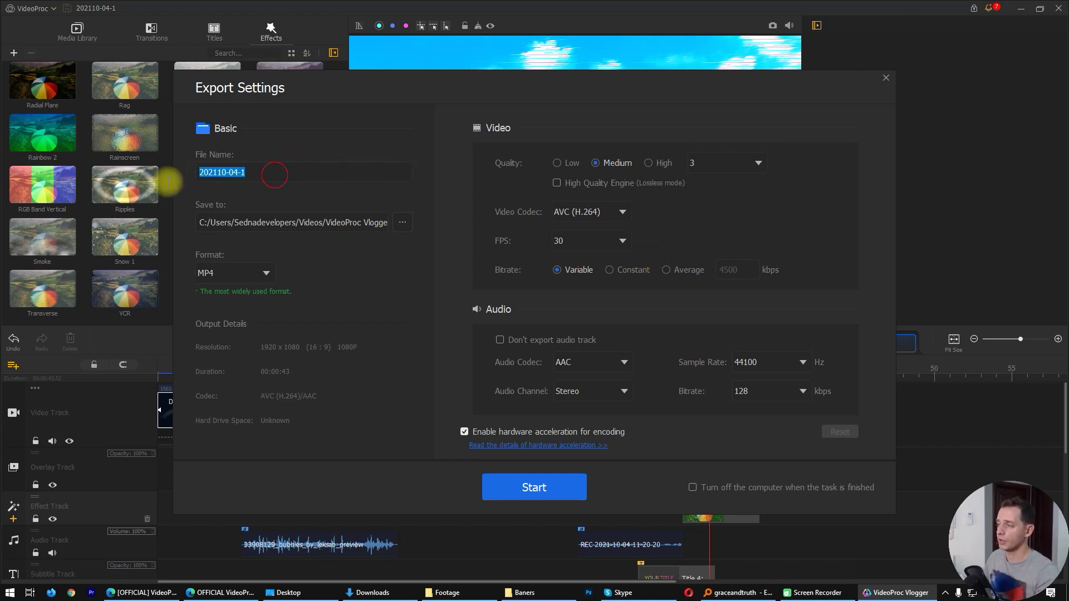
left_click(403, 222)
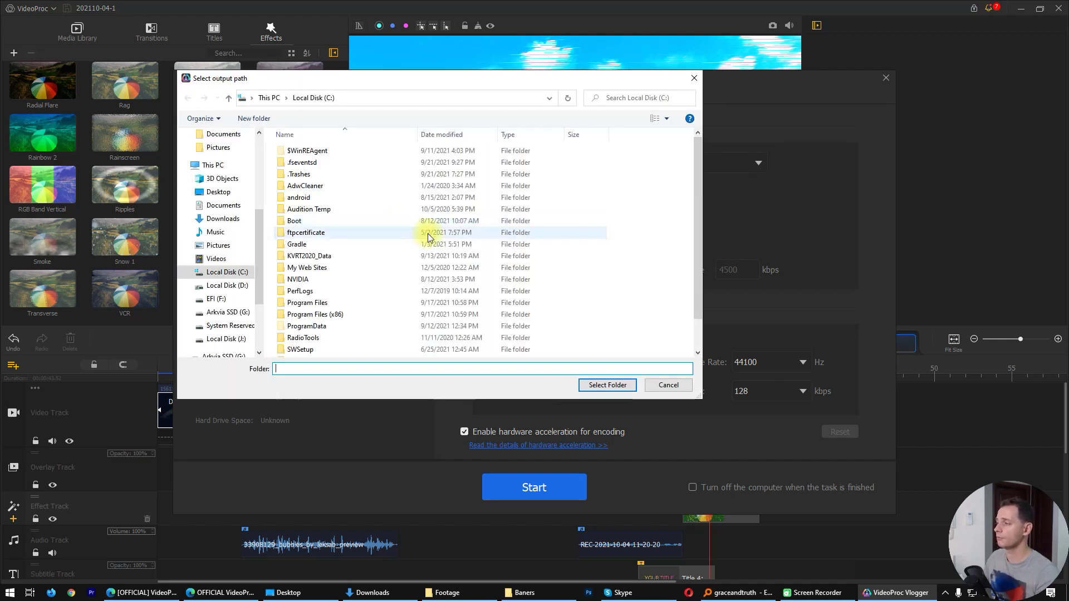
left_click(462, 592)
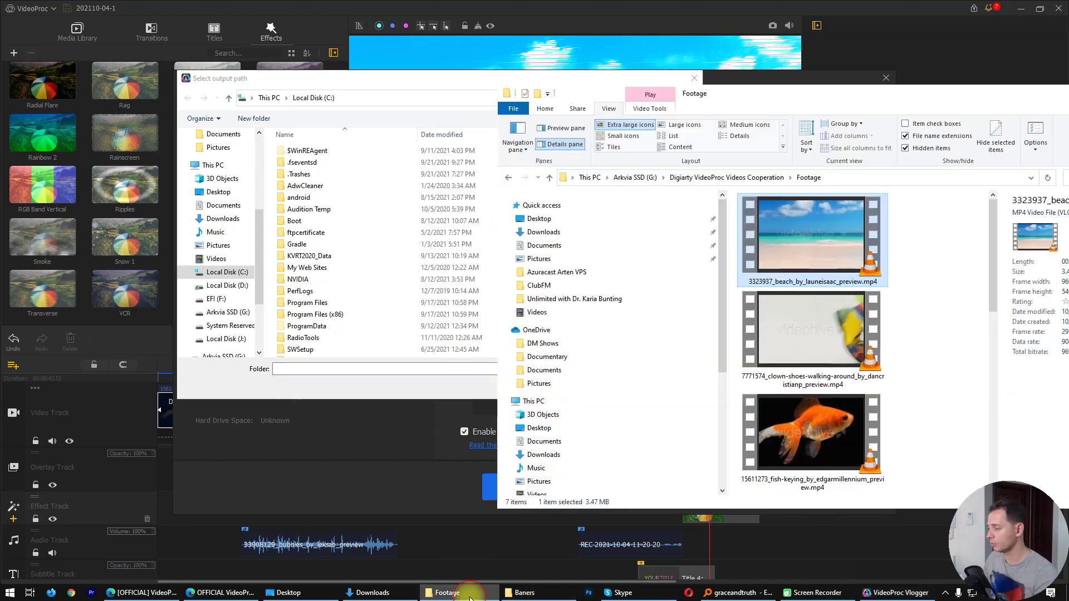